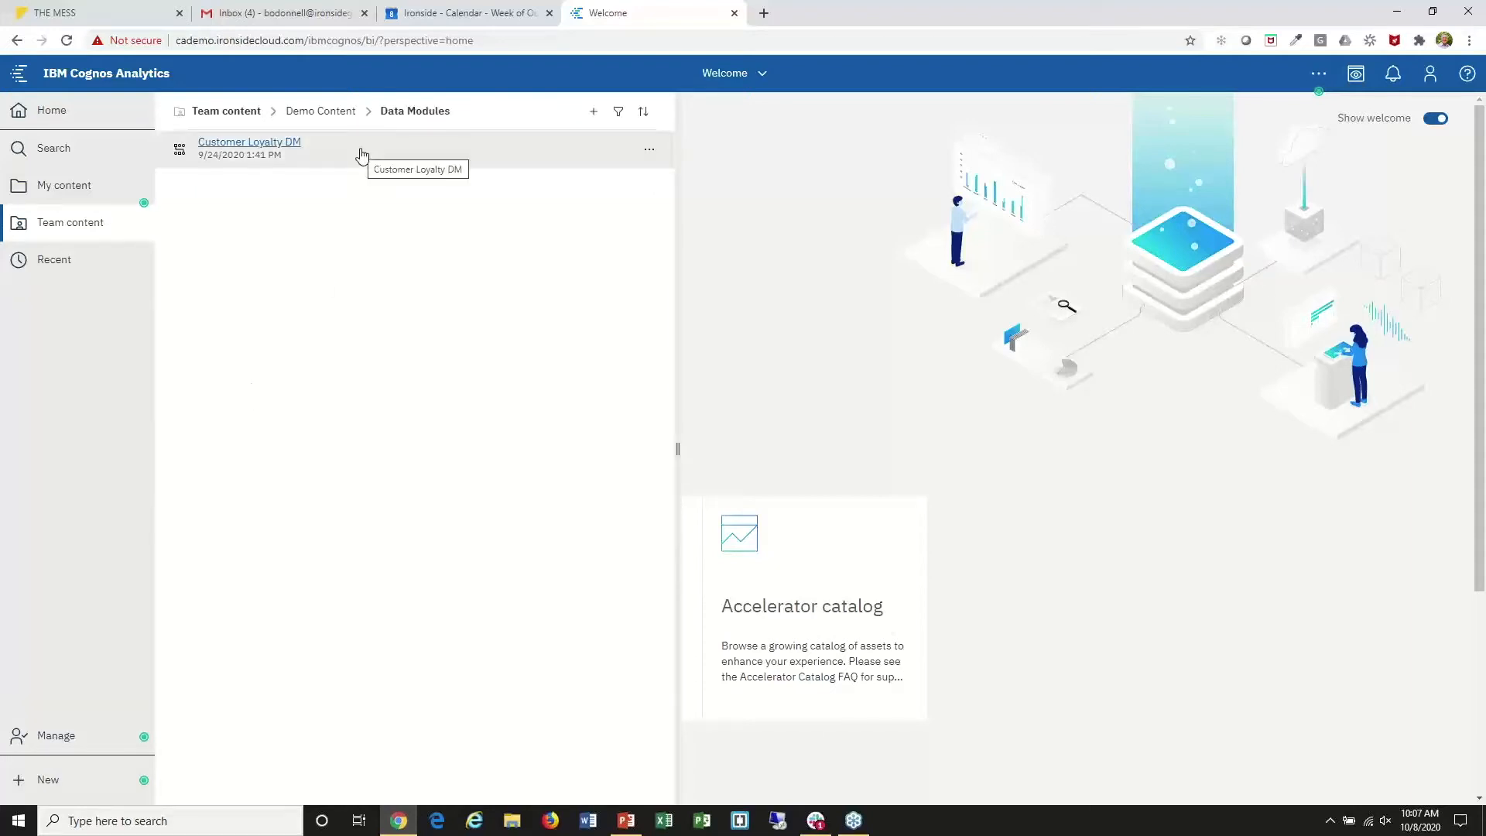
- Create an exploration from the Customer Loyalty DM data module starting with Customer Lifetime Value, and add its postal code map card
{"action": "left_click", "coordinate": [648, 155]}
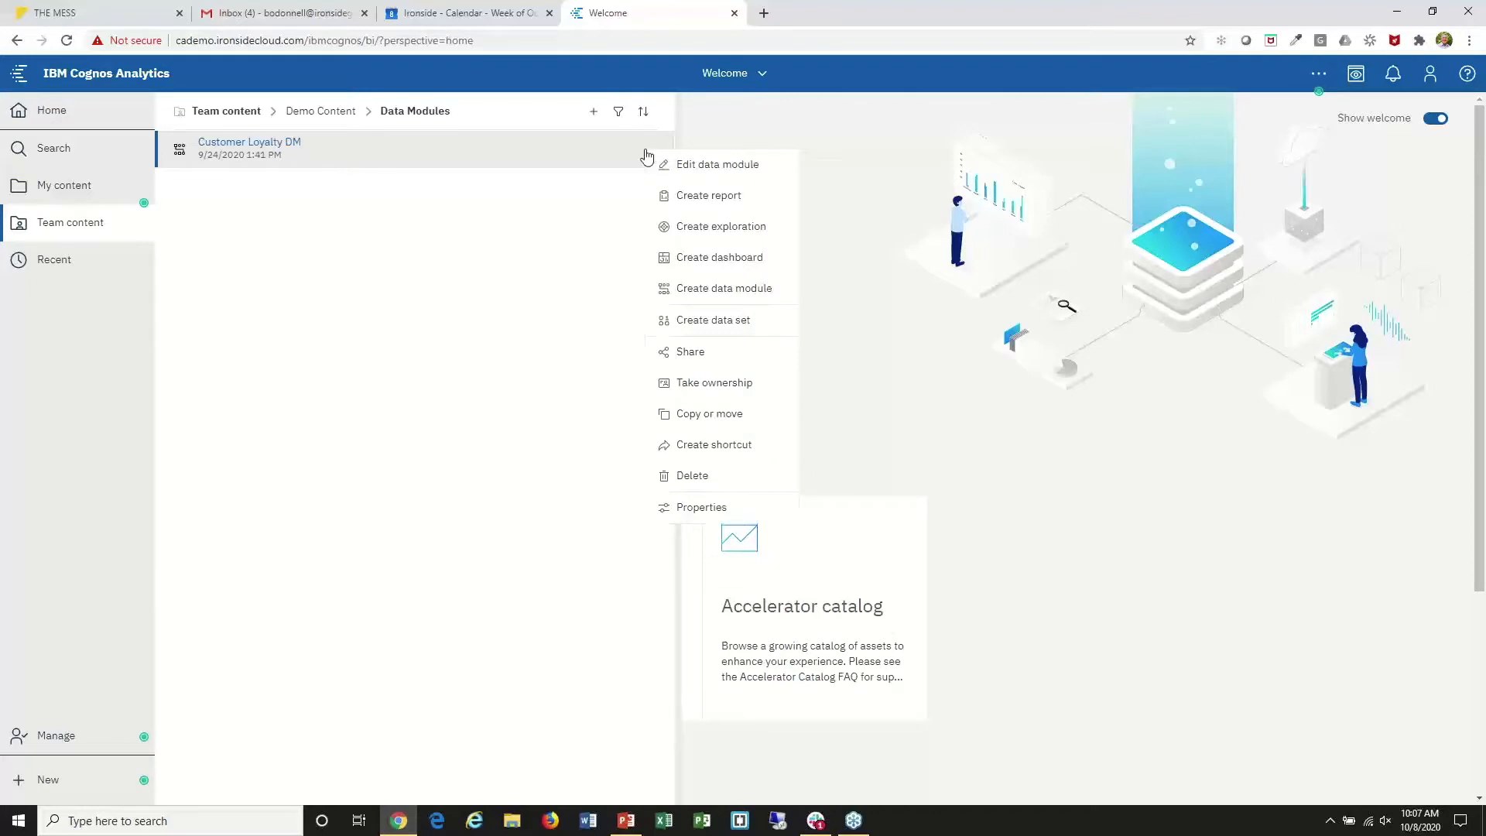
{"action": "left_click", "coordinate": [703, 229]}
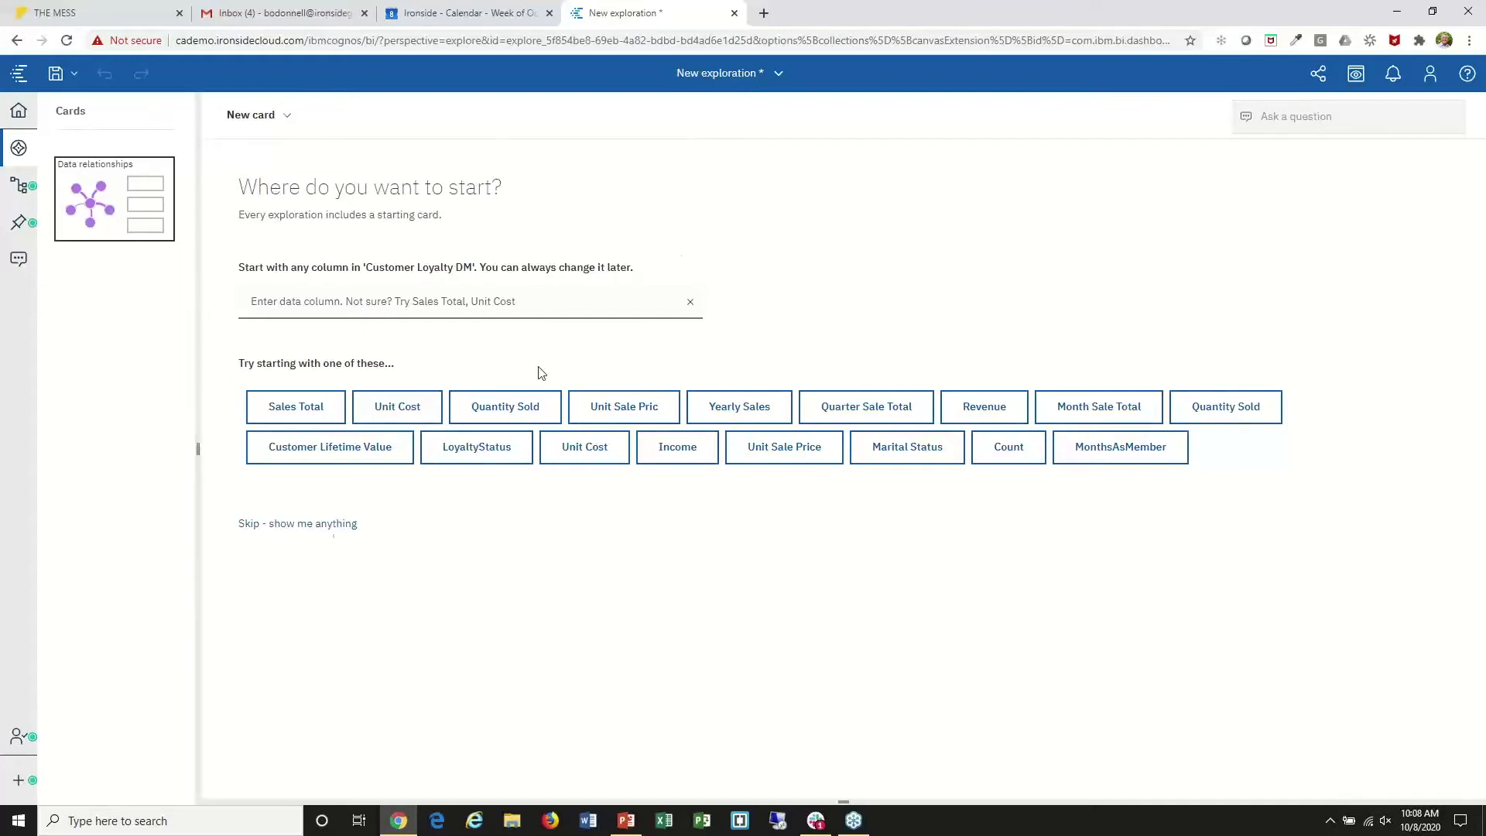
{"action": "left_click", "coordinate": [360, 457]}
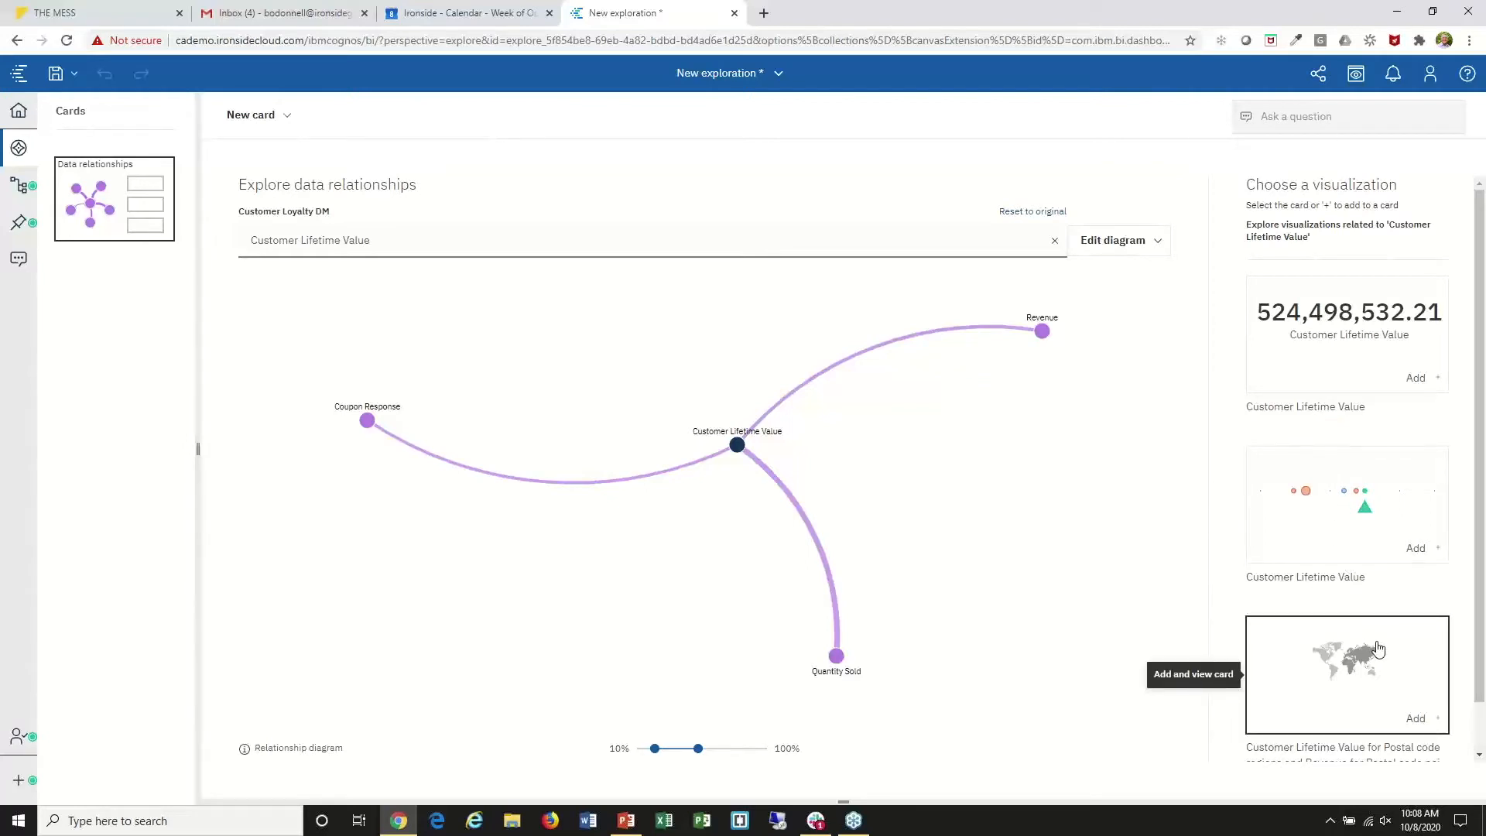
{"action": "left_click", "coordinate": [1418, 726]}
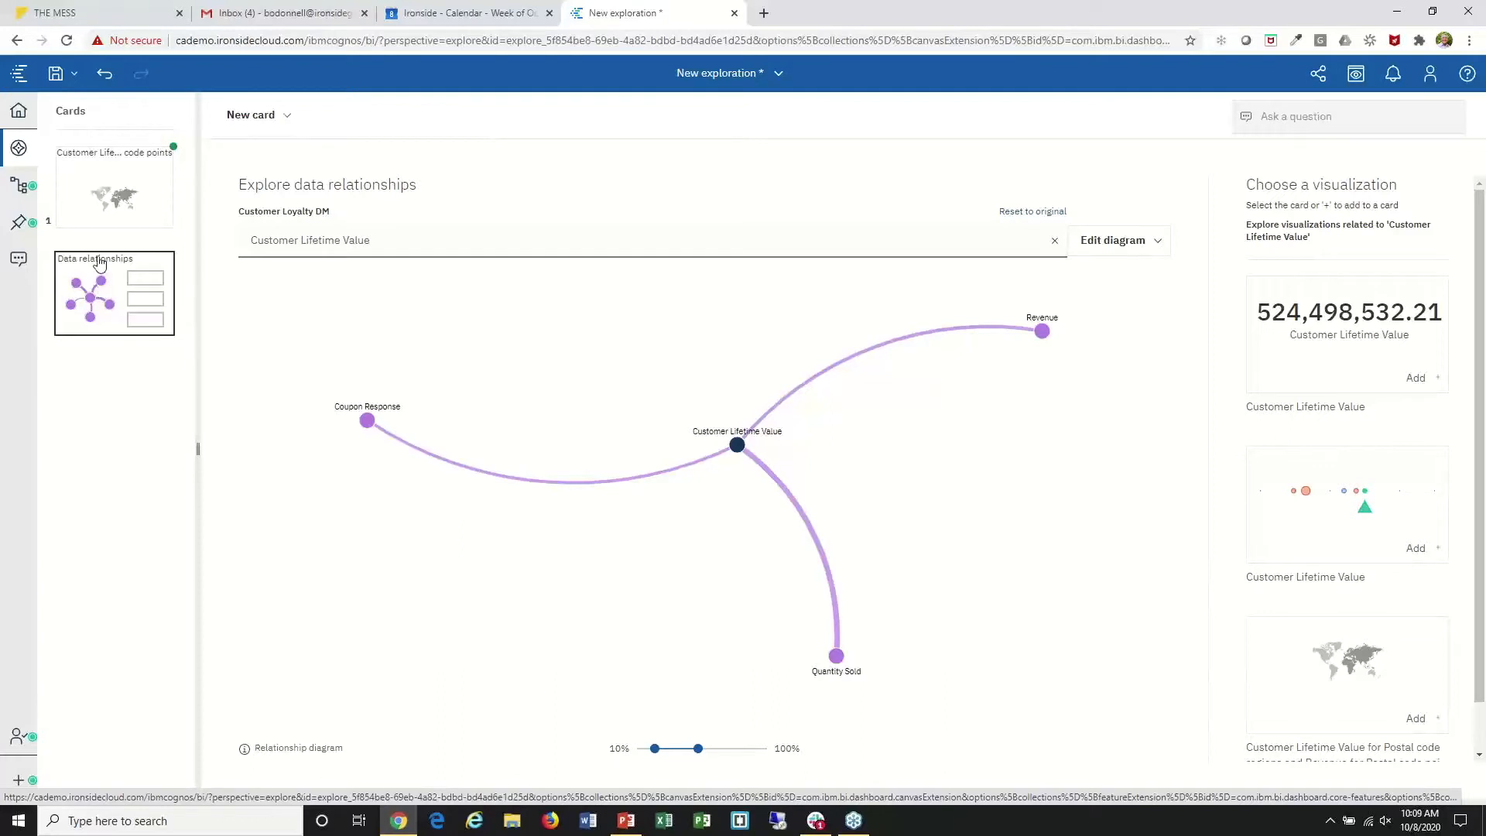
- Review the exploration's data source tables, pinned visualizations and assistant, and collapse the side pane
{"action": "left_click", "coordinate": [19, 189]}
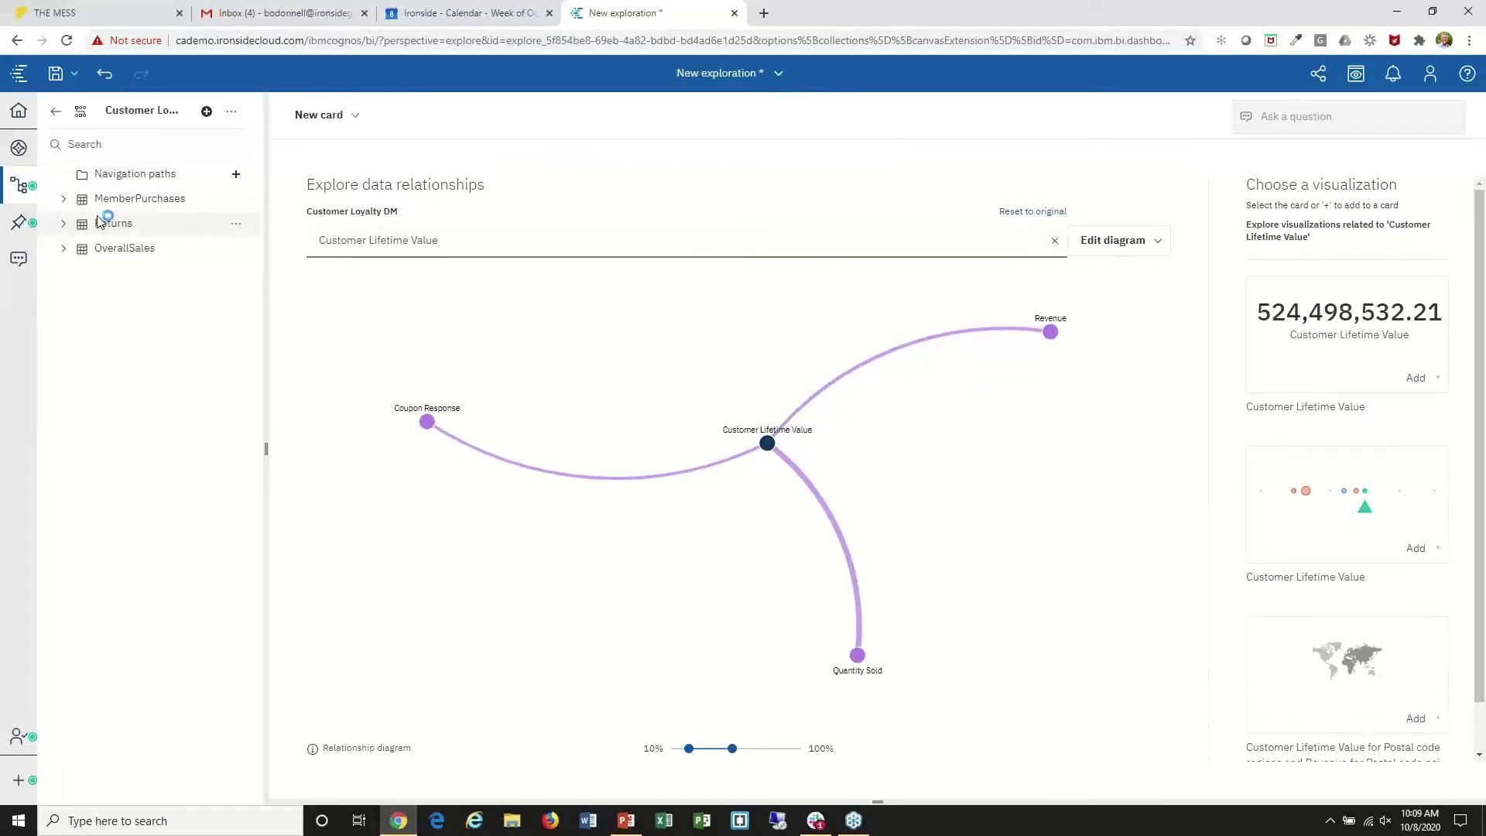
{"action": "left_click", "coordinate": [21, 224]}
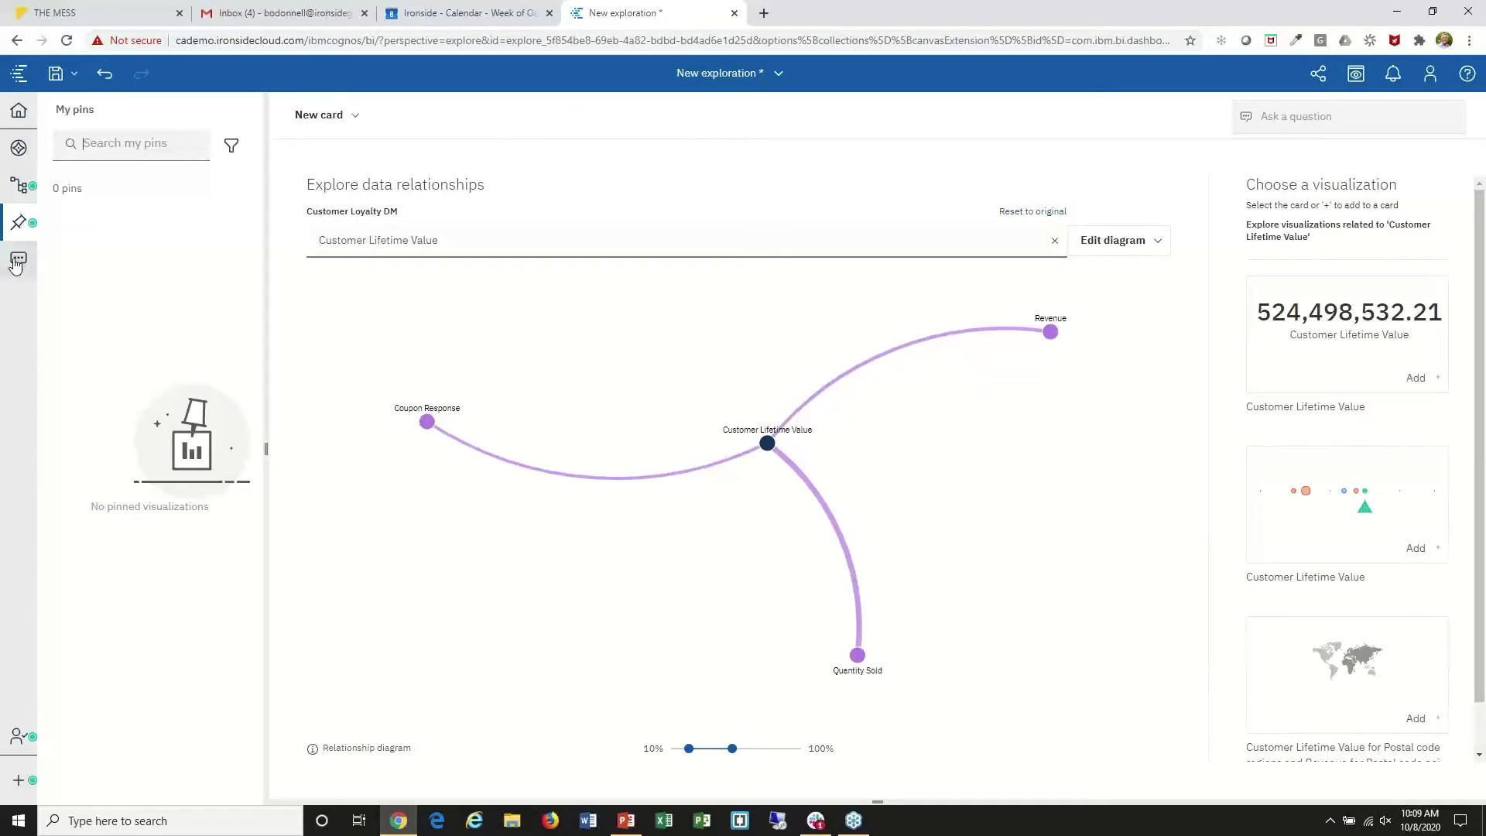
{"action": "left_click", "coordinate": [17, 260]}
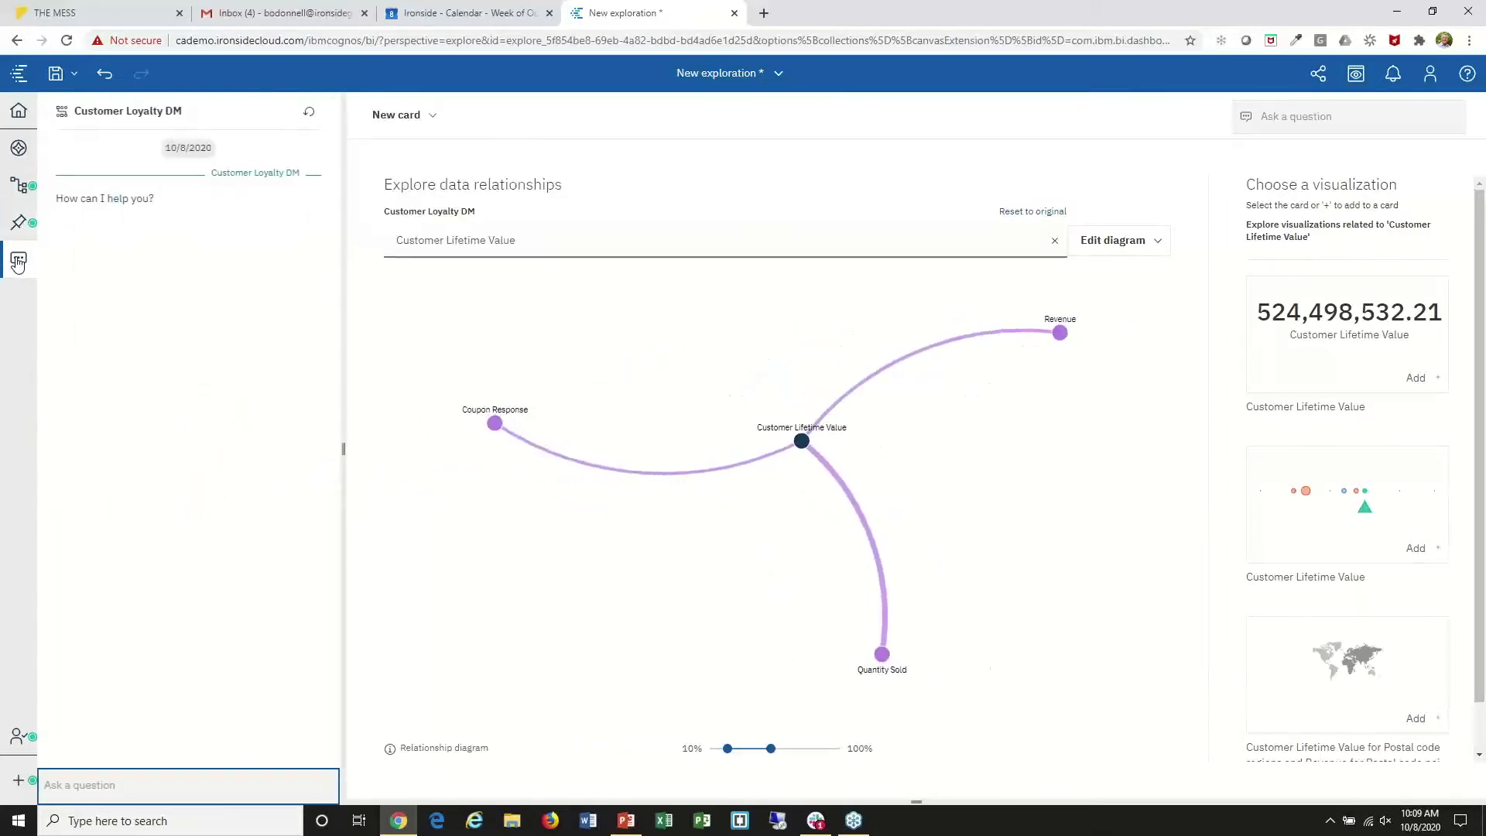
{"action": "left_click", "coordinate": [18, 261]}
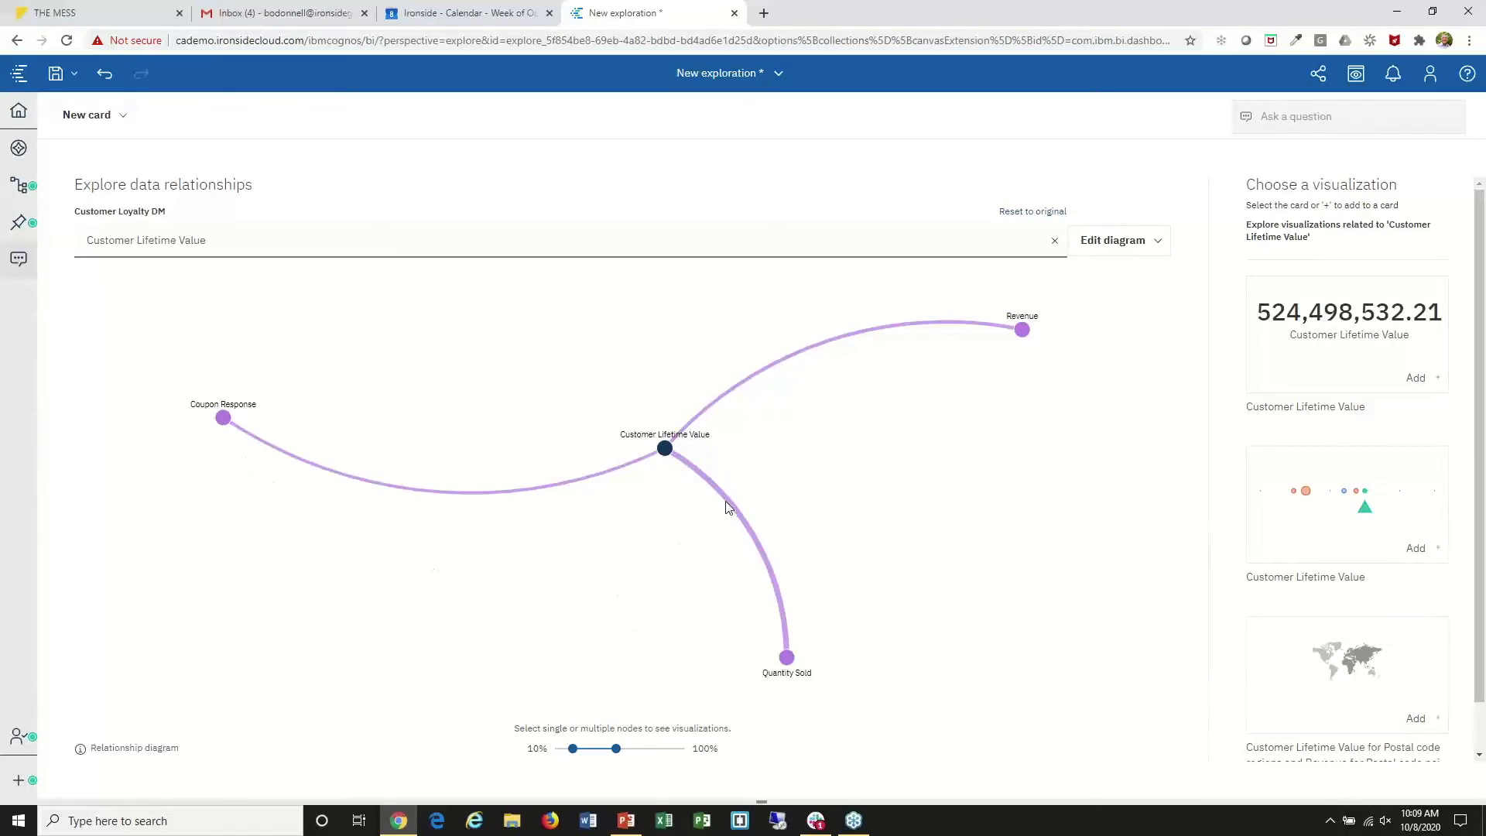
- Inspect the Customer Lifetime Value to Revenue link and try a 31% minimum relationship strength before lowering the threshold again
{"action": "mouse_move", "coordinate": [728, 504]}
{"action": "mouse_move", "coordinate": [885, 333]}
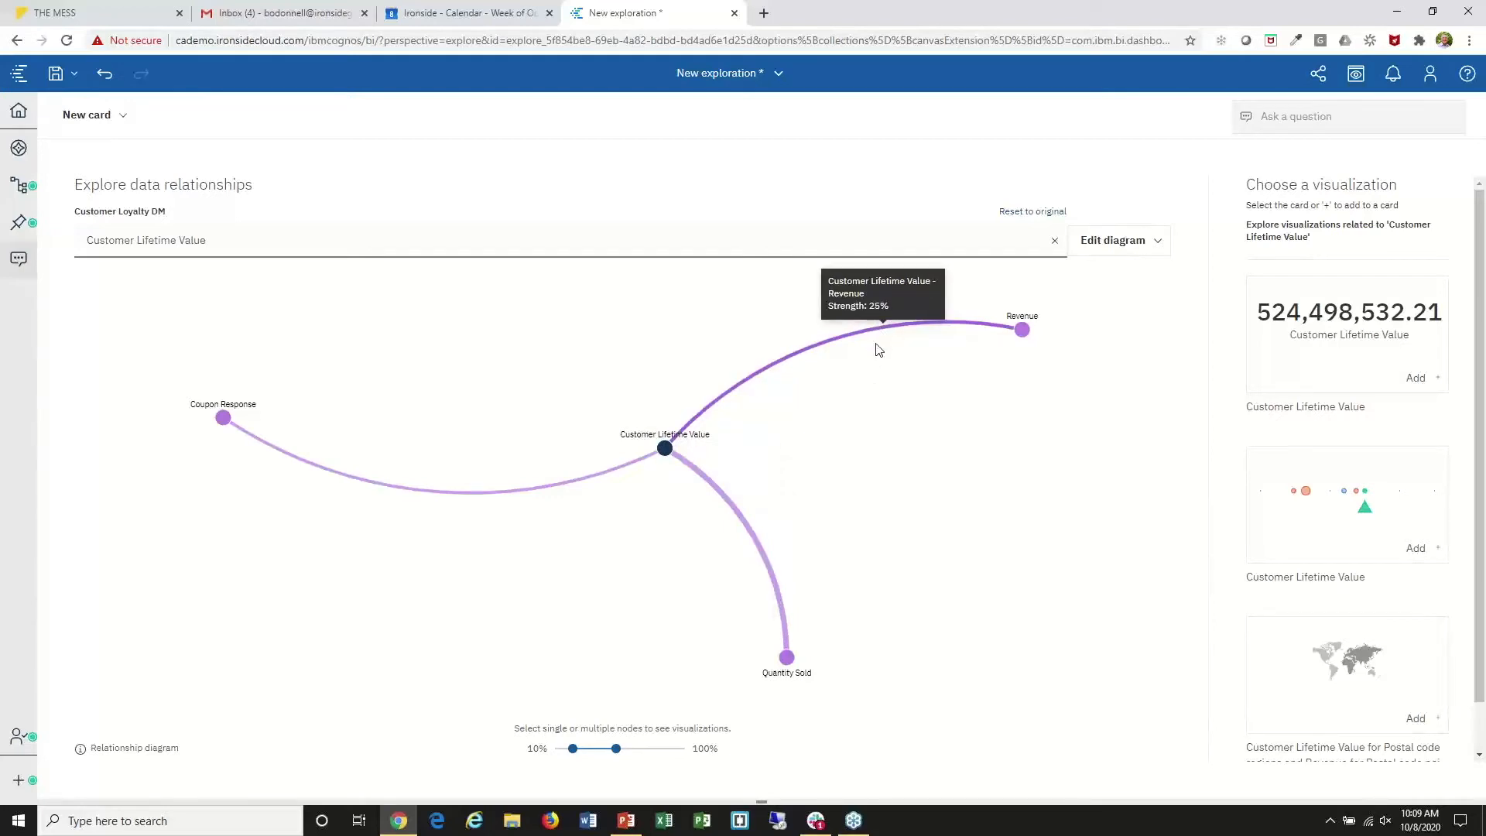
{"action": "mouse_move", "coordinate": [573, 746]}
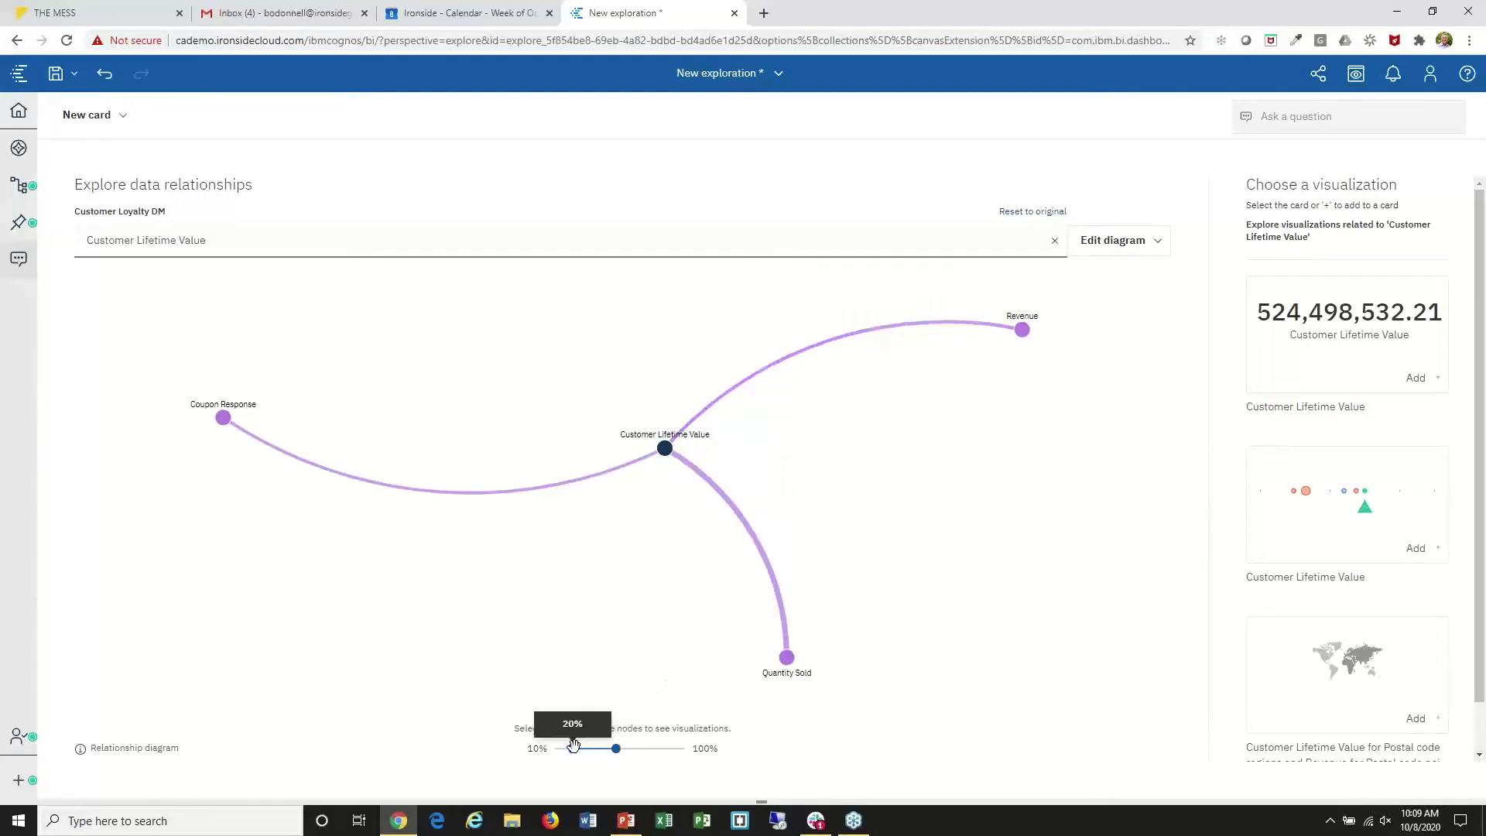
{"action": "left_click_drag", "start_coordinate": [574, 746], "coordinate": [586, 747]}
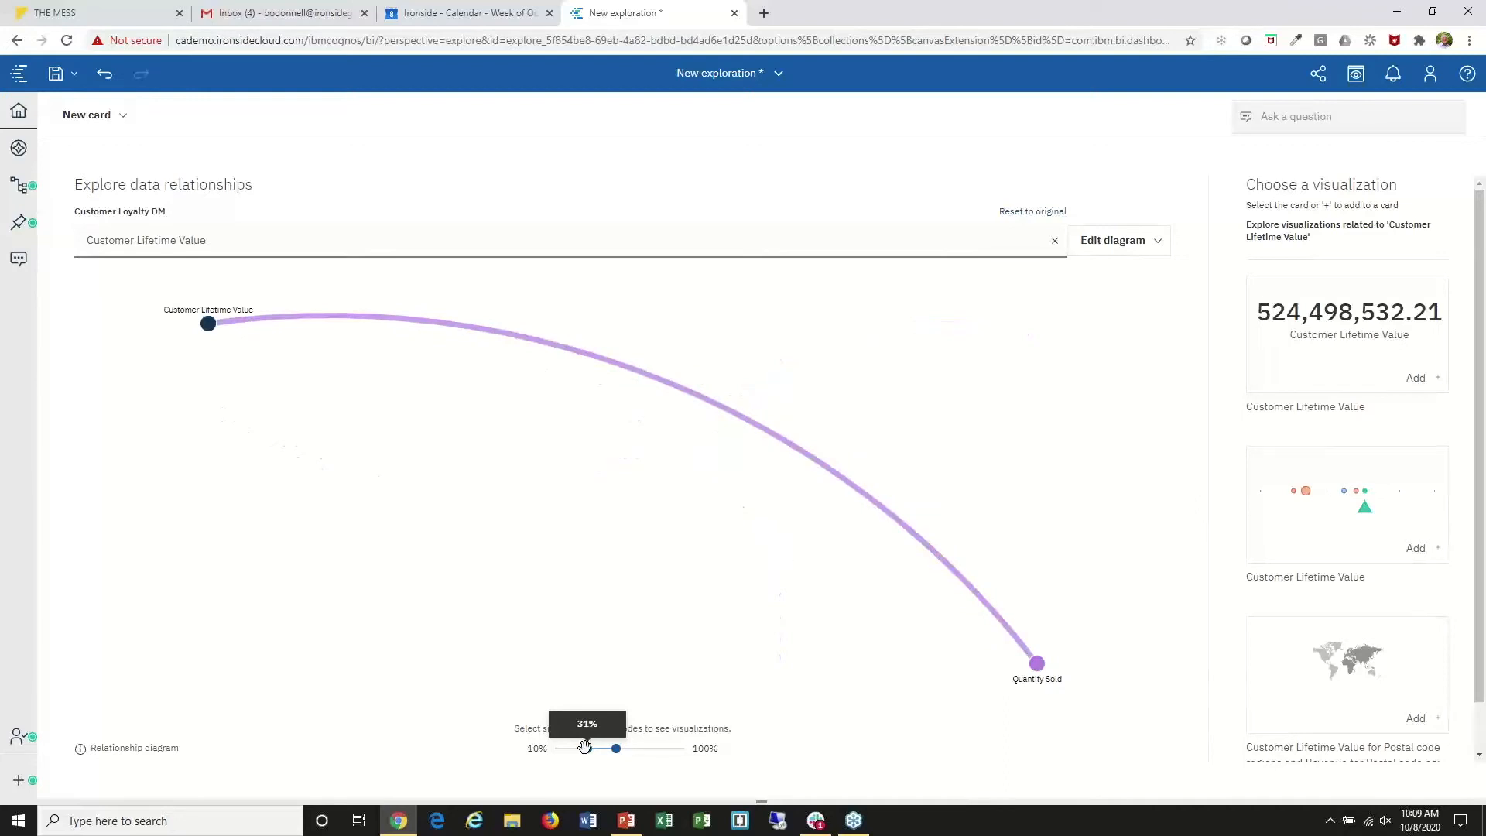
{"action": "left_click_drag", "start_coordinate": [585, 747], "coordinate": [571, 748]}
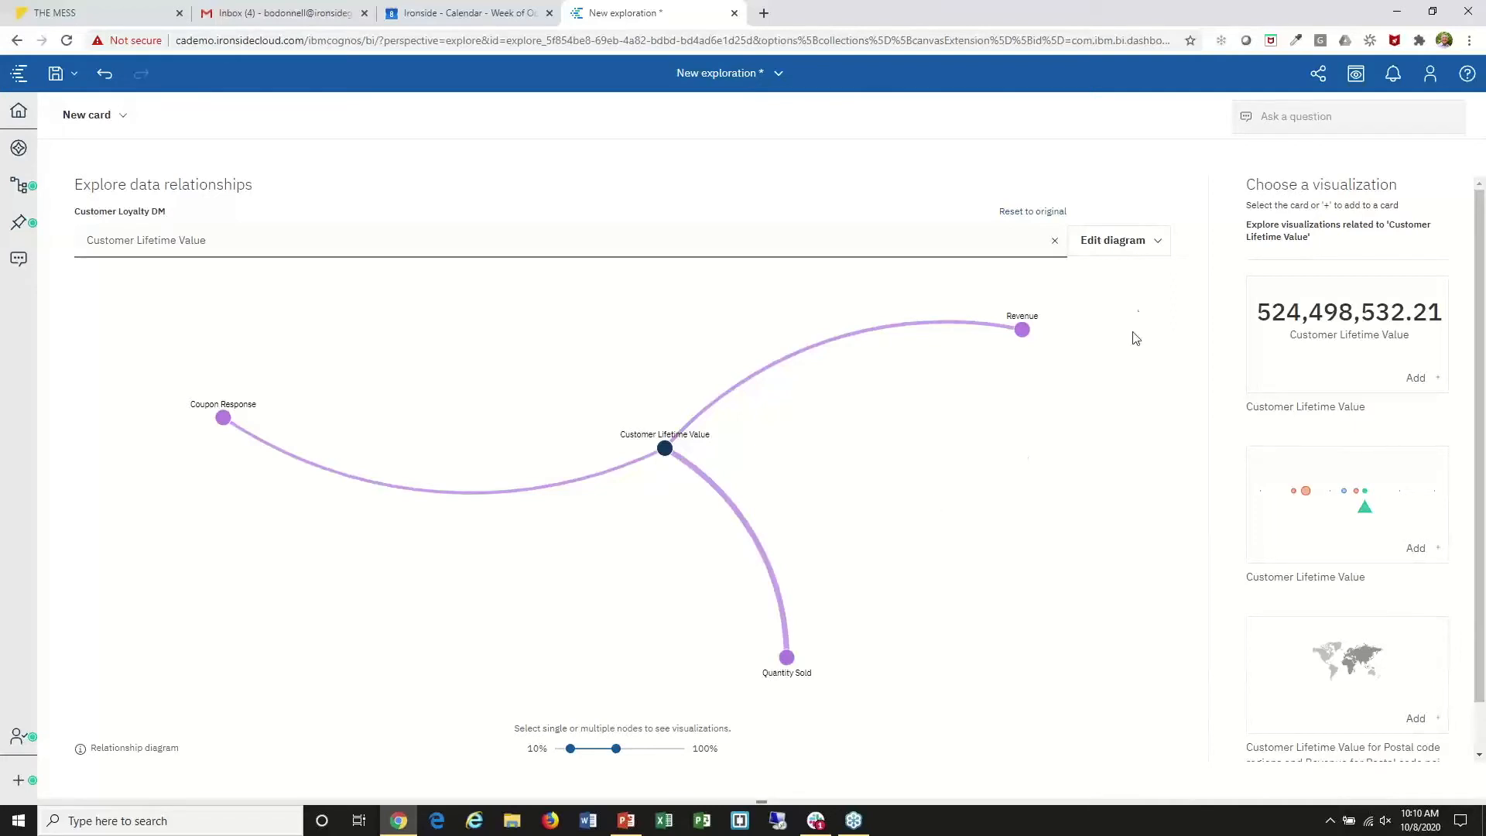
- Turn on secondary relationships in the relationship diagram to view them, and turn them off again
{"action": "left_click", "coordinate": [1142, 250]}
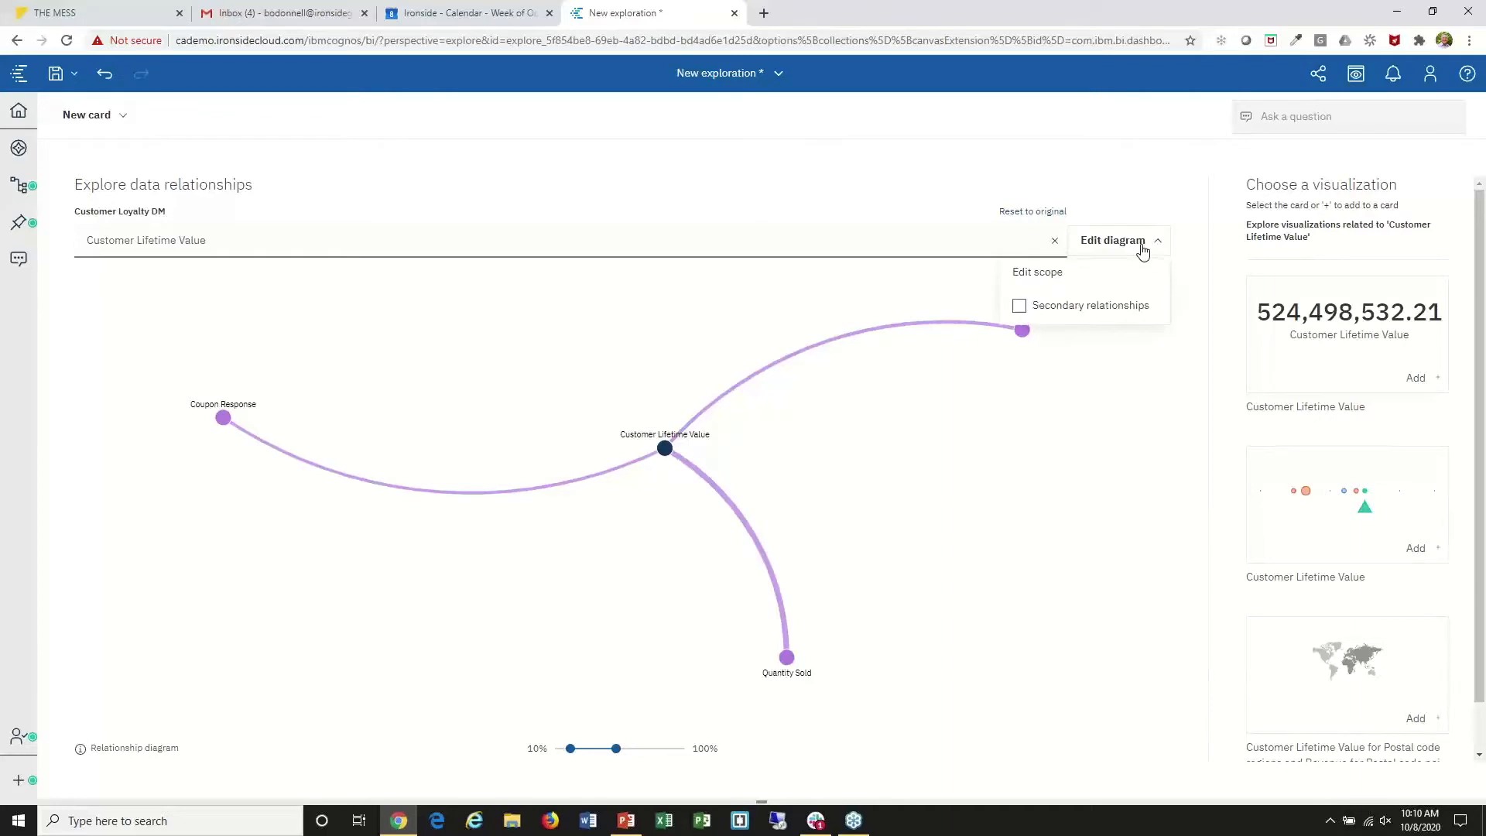
{"action": "left_click", "coordinate": [1020, 307]}
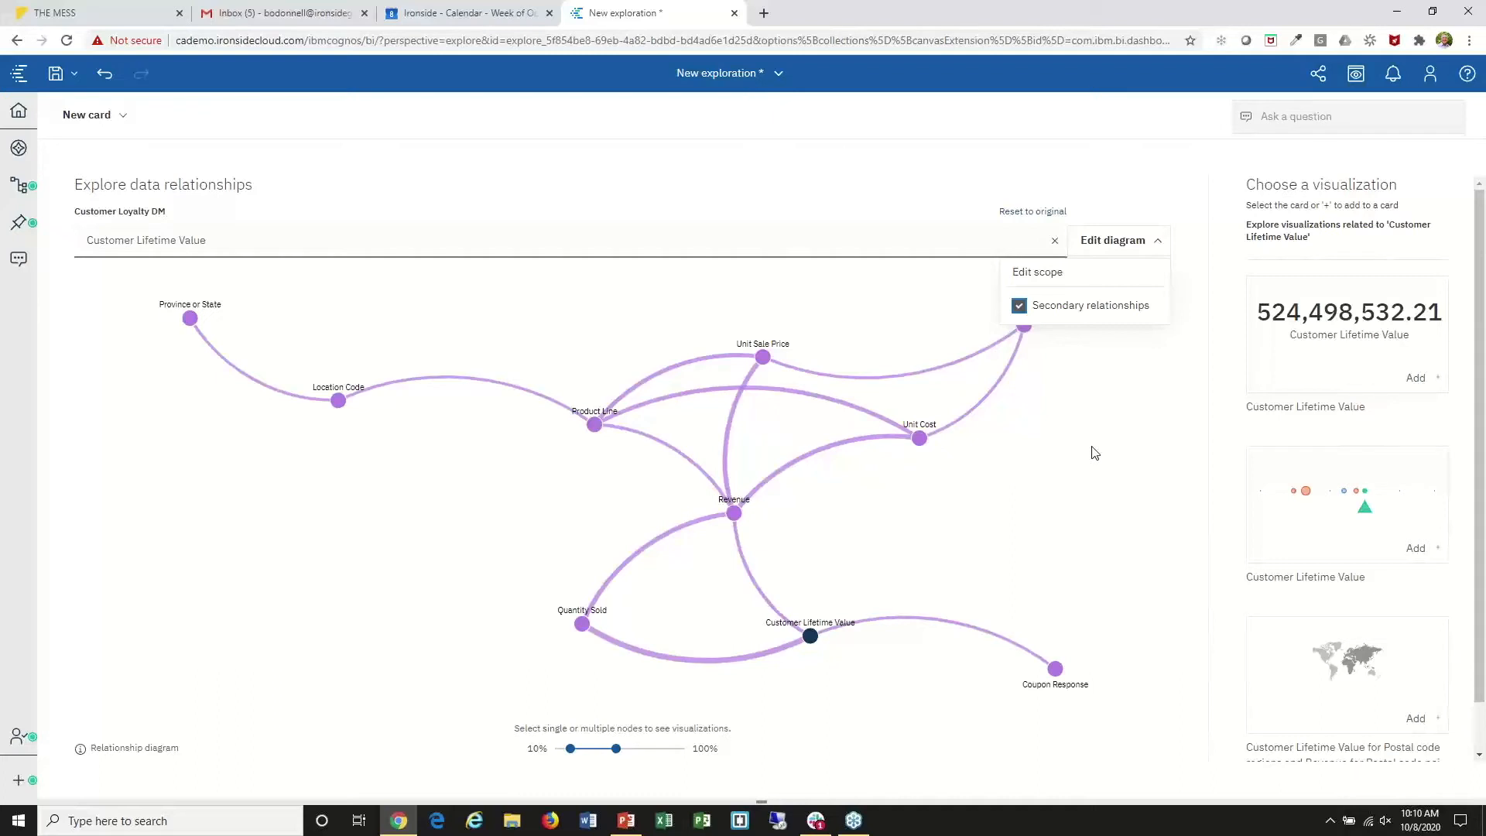
{"action": "left_click", "coordinate": [1021, 308]}
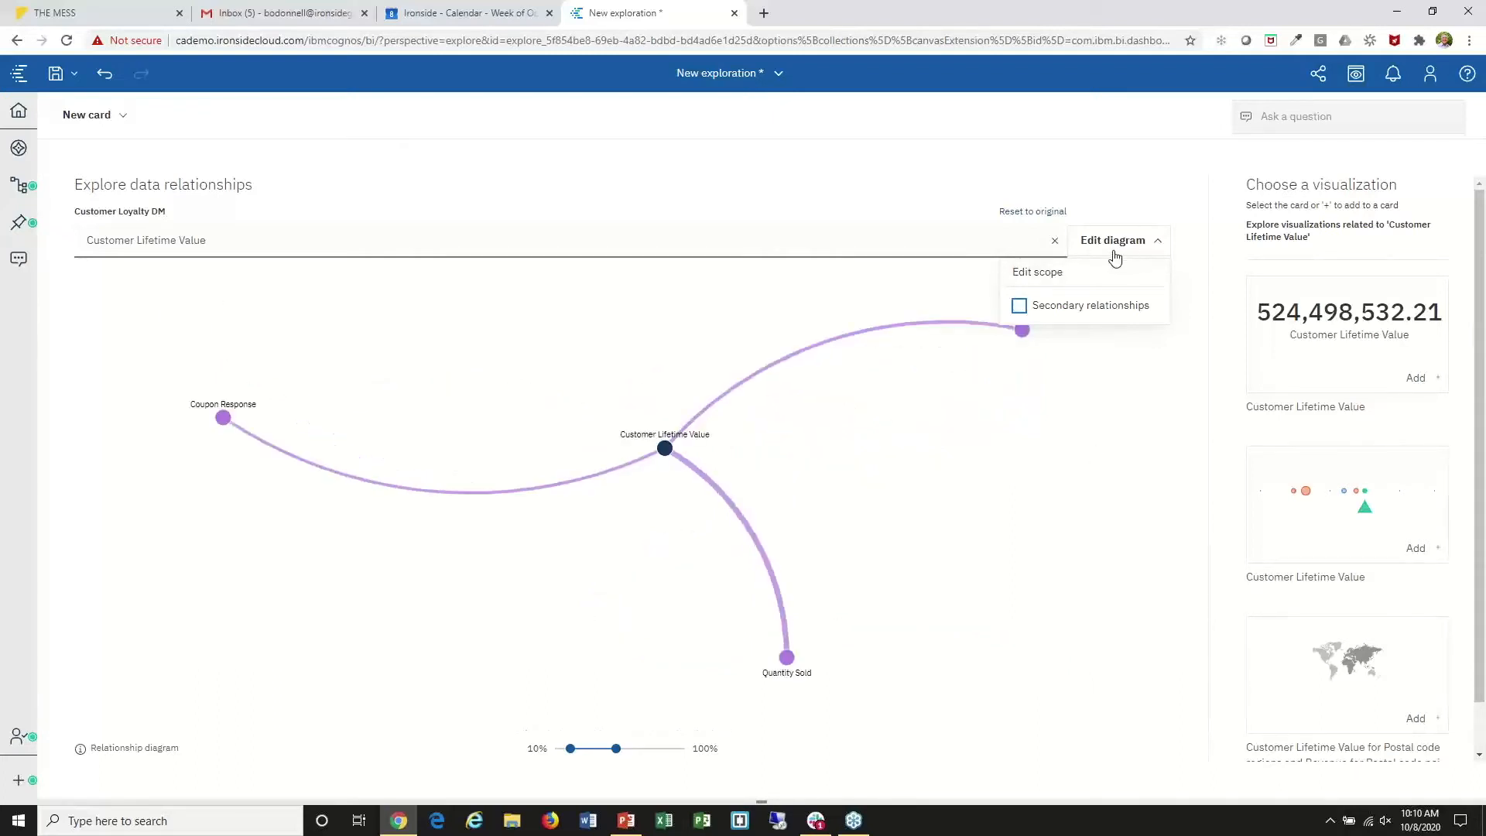
- Remove Revenue and Quantity Sold from the scope of the relationship diagram
{"action": "left_click", "coordinate": [1040, 272]}
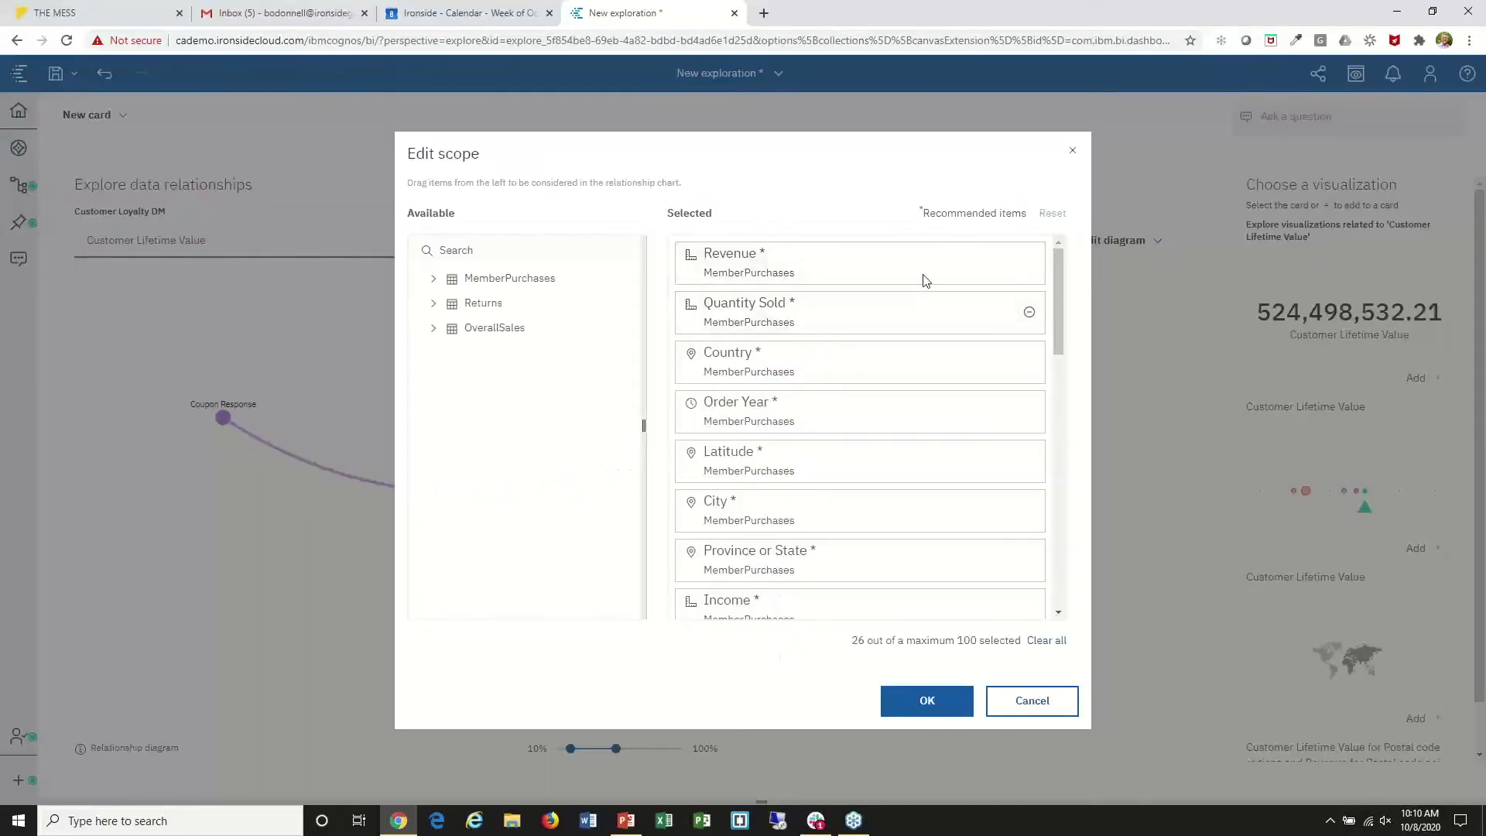
{"action": "left_click", "coordinate": [1029, 263]}
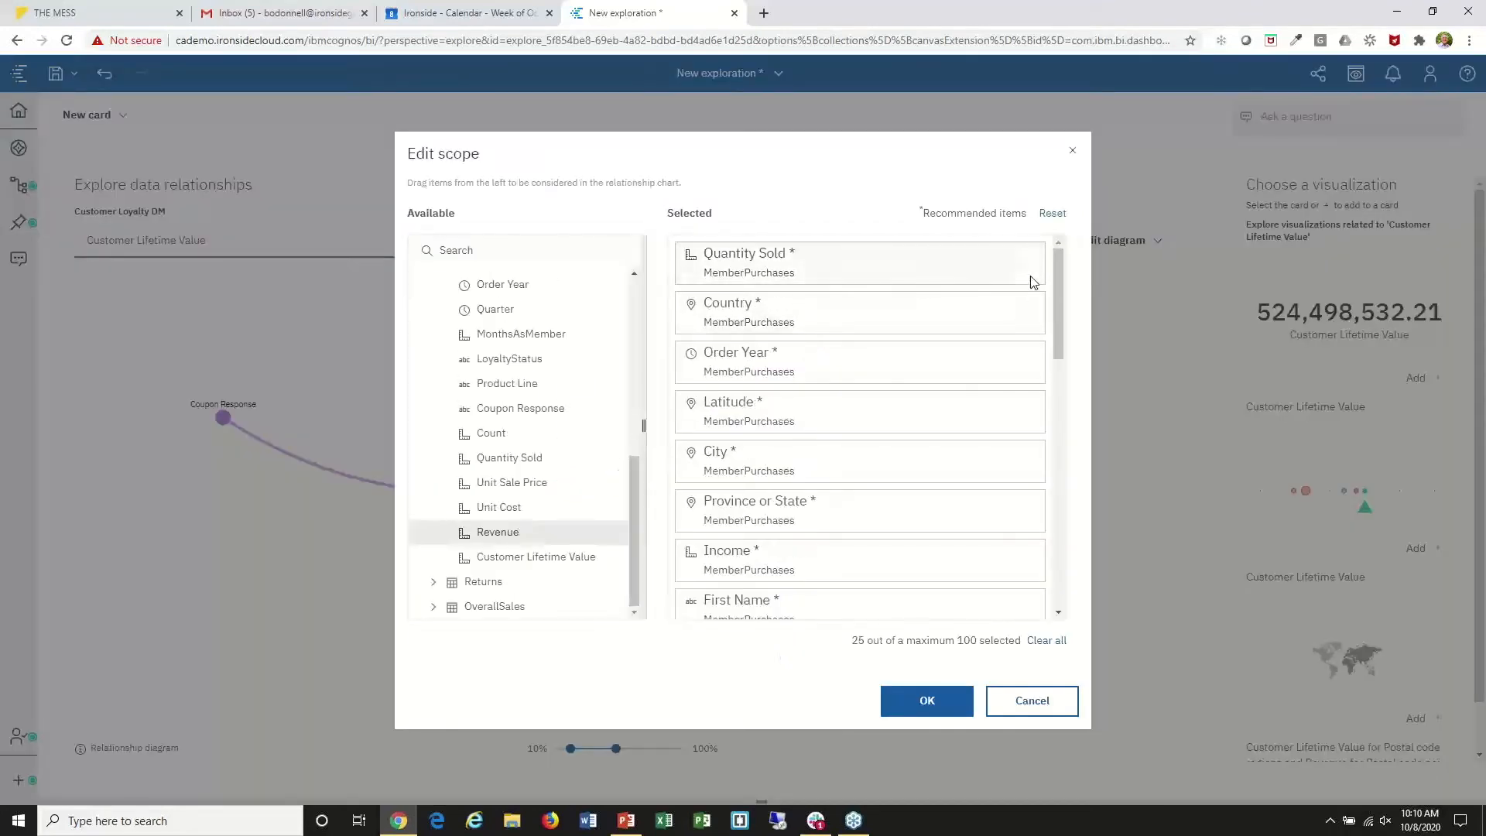
{"action": "left_click", "coordinate": [1030, 265]}
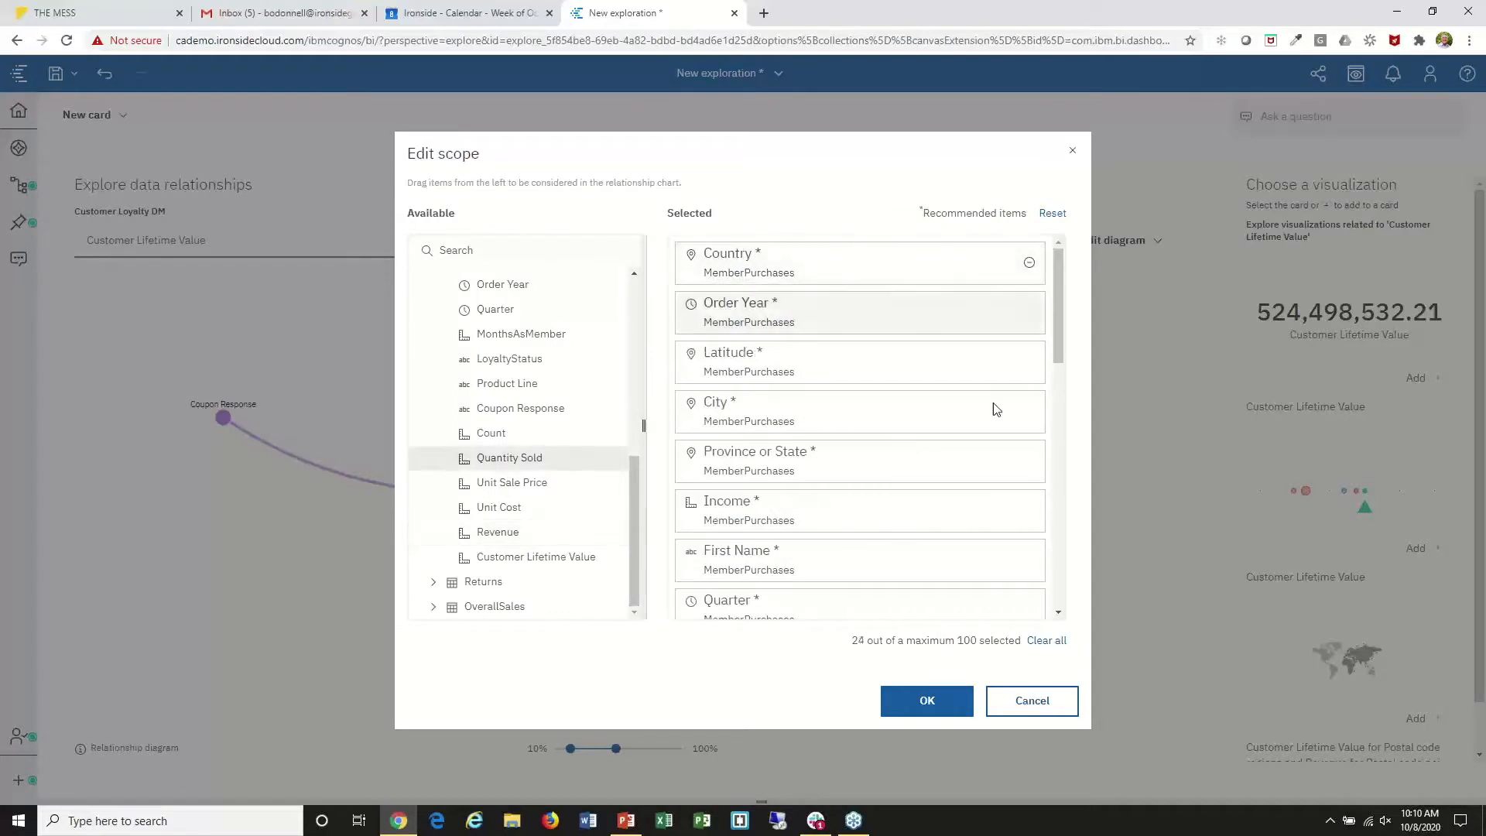
{"action": "left_click", "coordinate": [927, 701]}
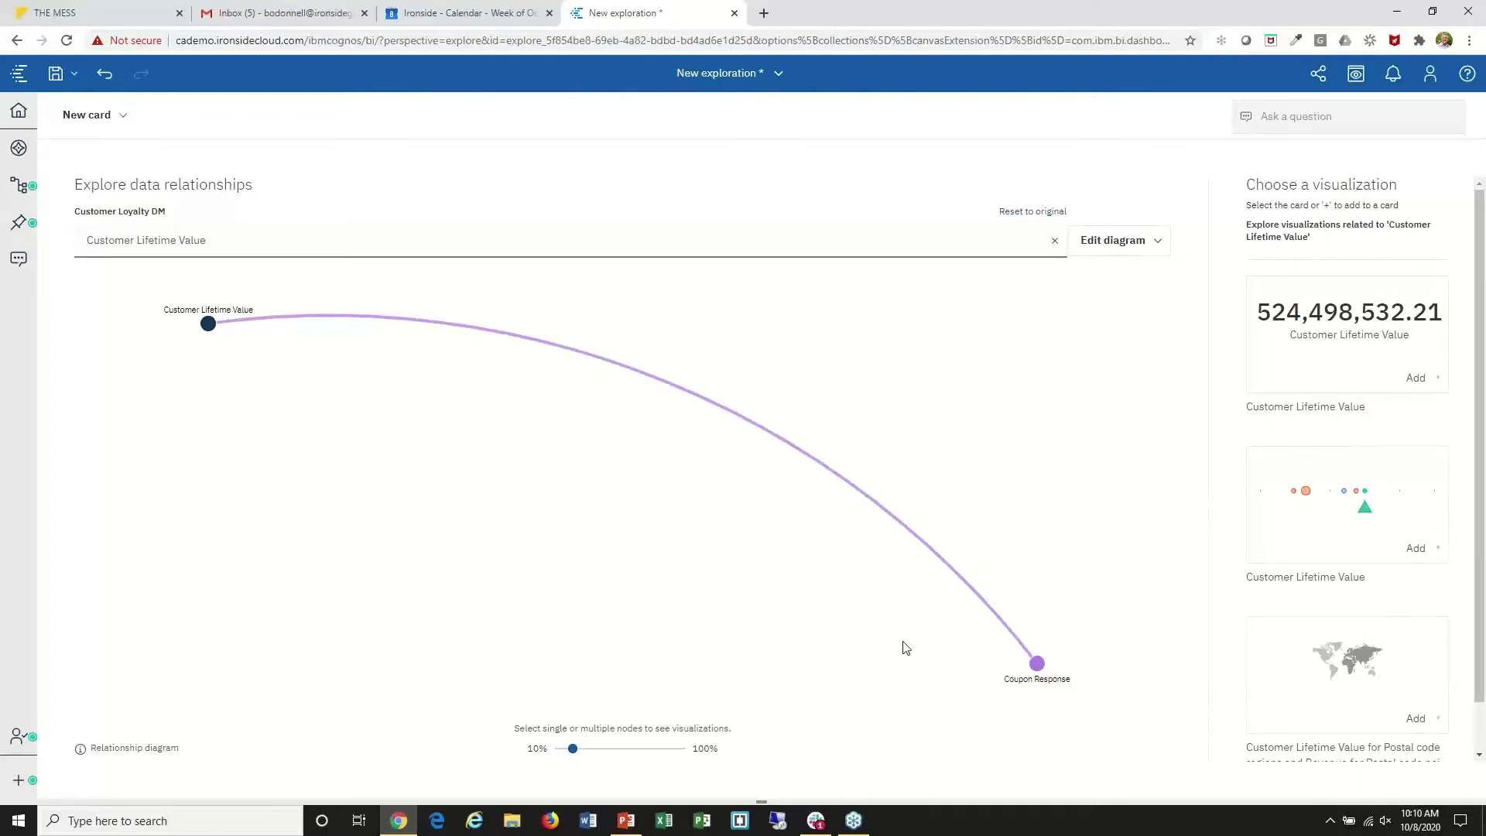
- Add the Customer Lifetime Value driver analysis card and examine its single-driver, two-driver and combination predictors involving Quantity Sold
{"action": "left_click", "coordinate": [1355, 525]}
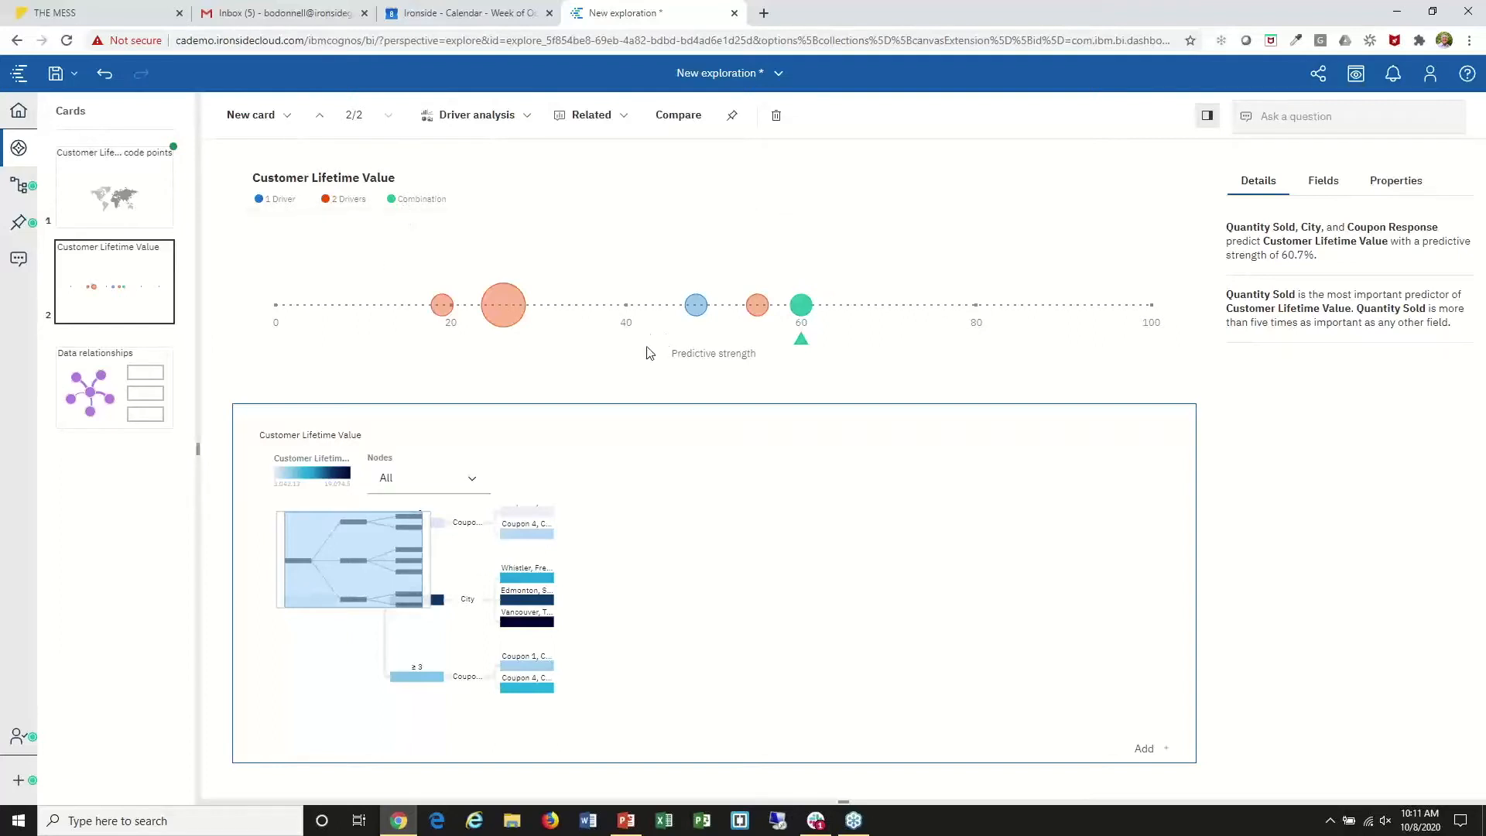
{"action": "left_click", "coordinate": [699, 312]}
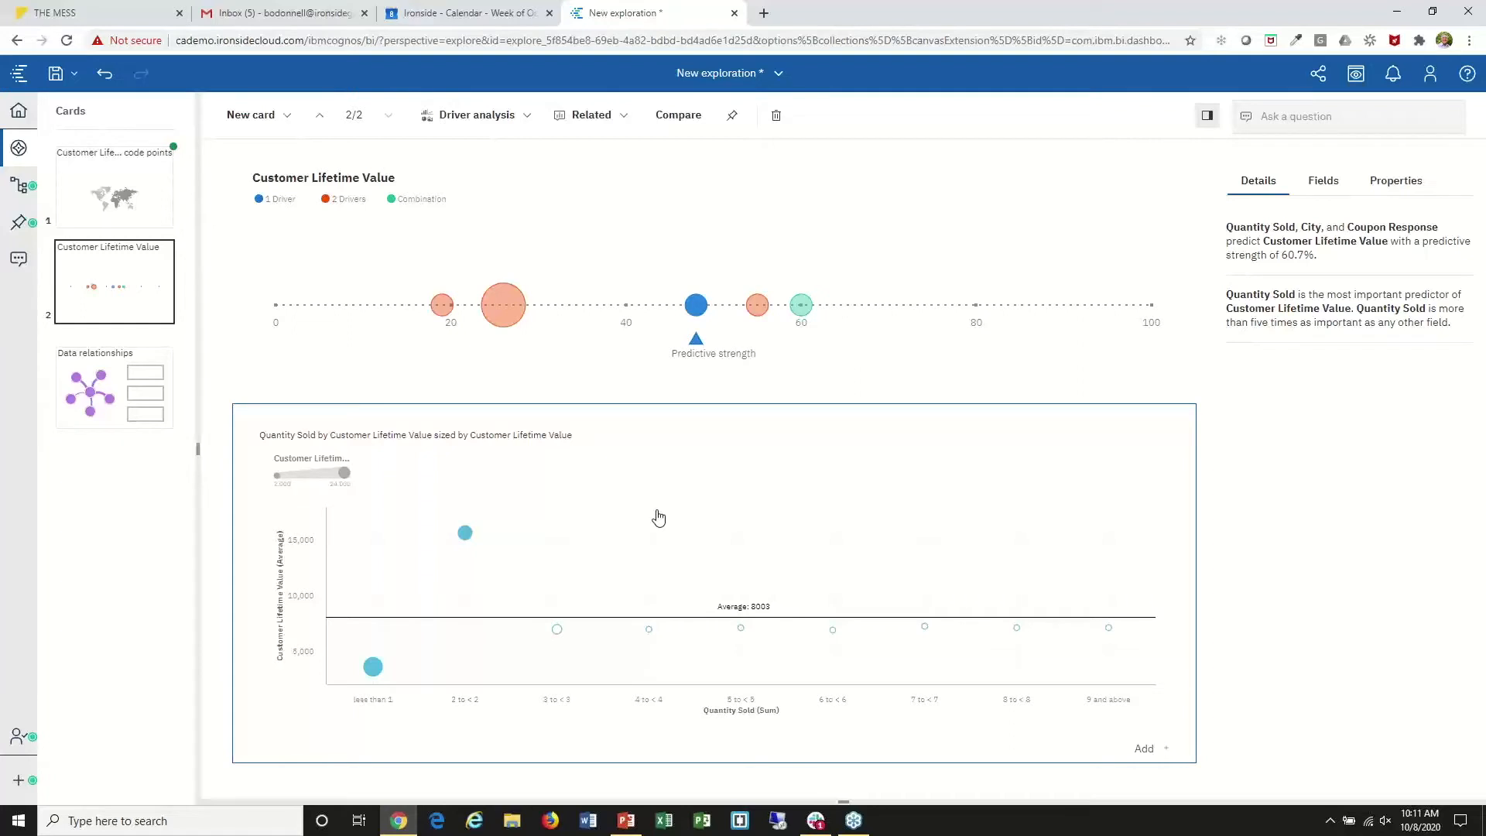
{"action": "left_click", "coordinate": [760, 306]}
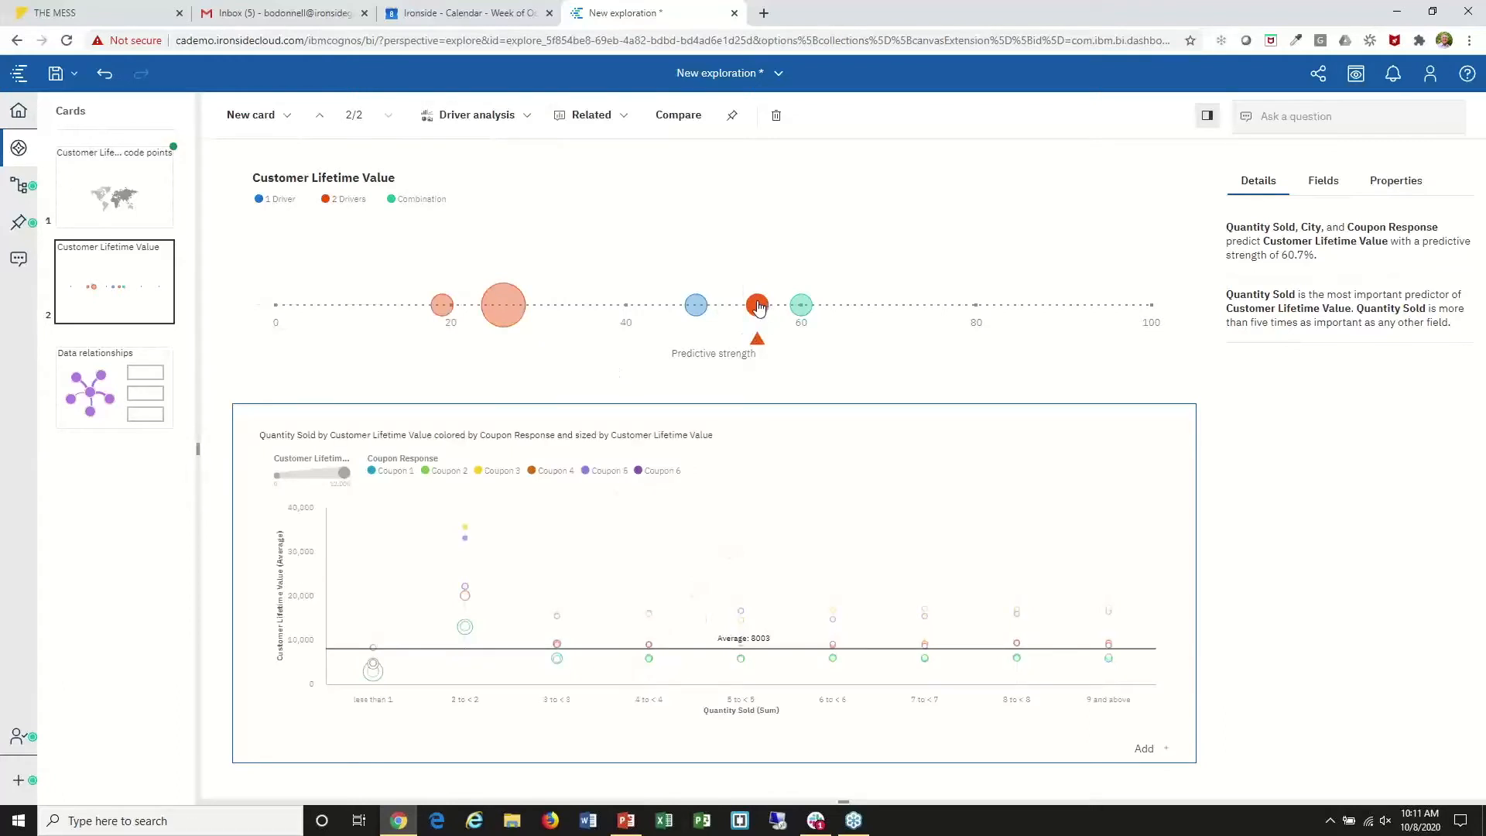
{"action": "mouse_move", "coordinate": [759, 306]}
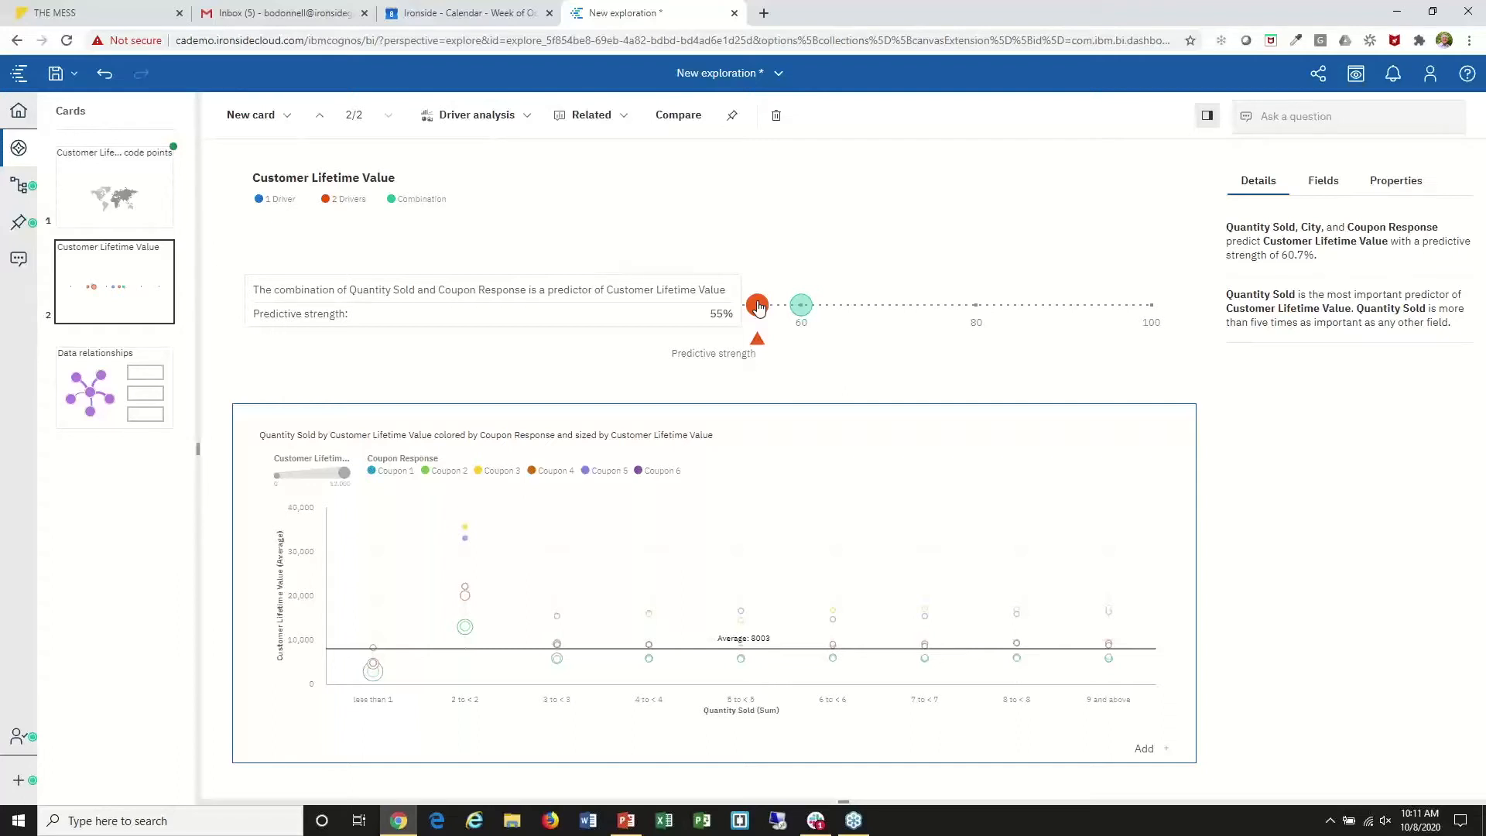
{"action": "left_click", "coordinate": [801, 308]}
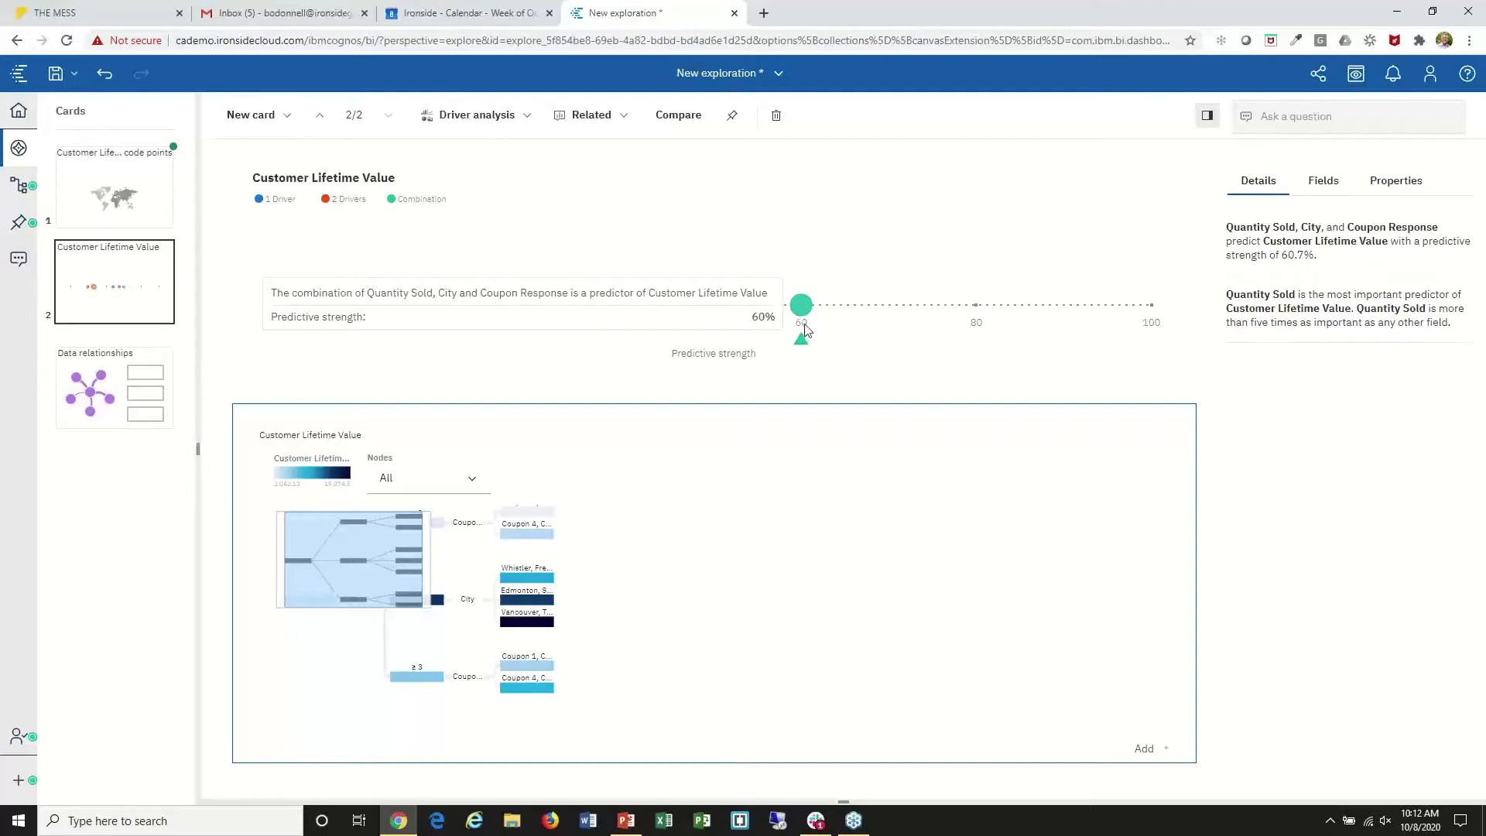
- Add the Customer Lifetime Value decision tree as a card and display it as a tree sunburst
{"action": "left_click", "coordinate": [728, 539]}
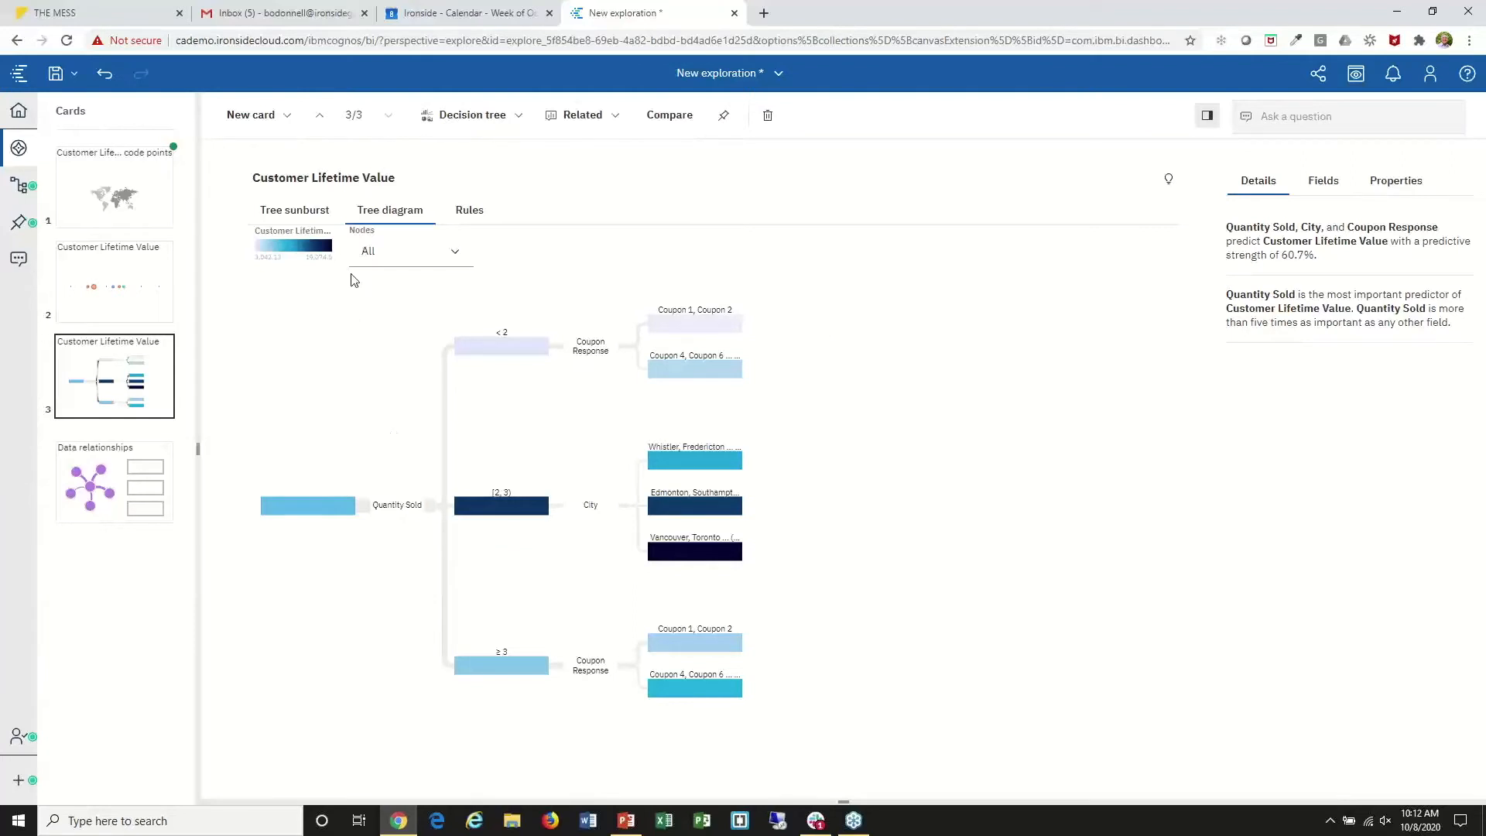
{"action": "left_click", "coordinate": [307, 215]}
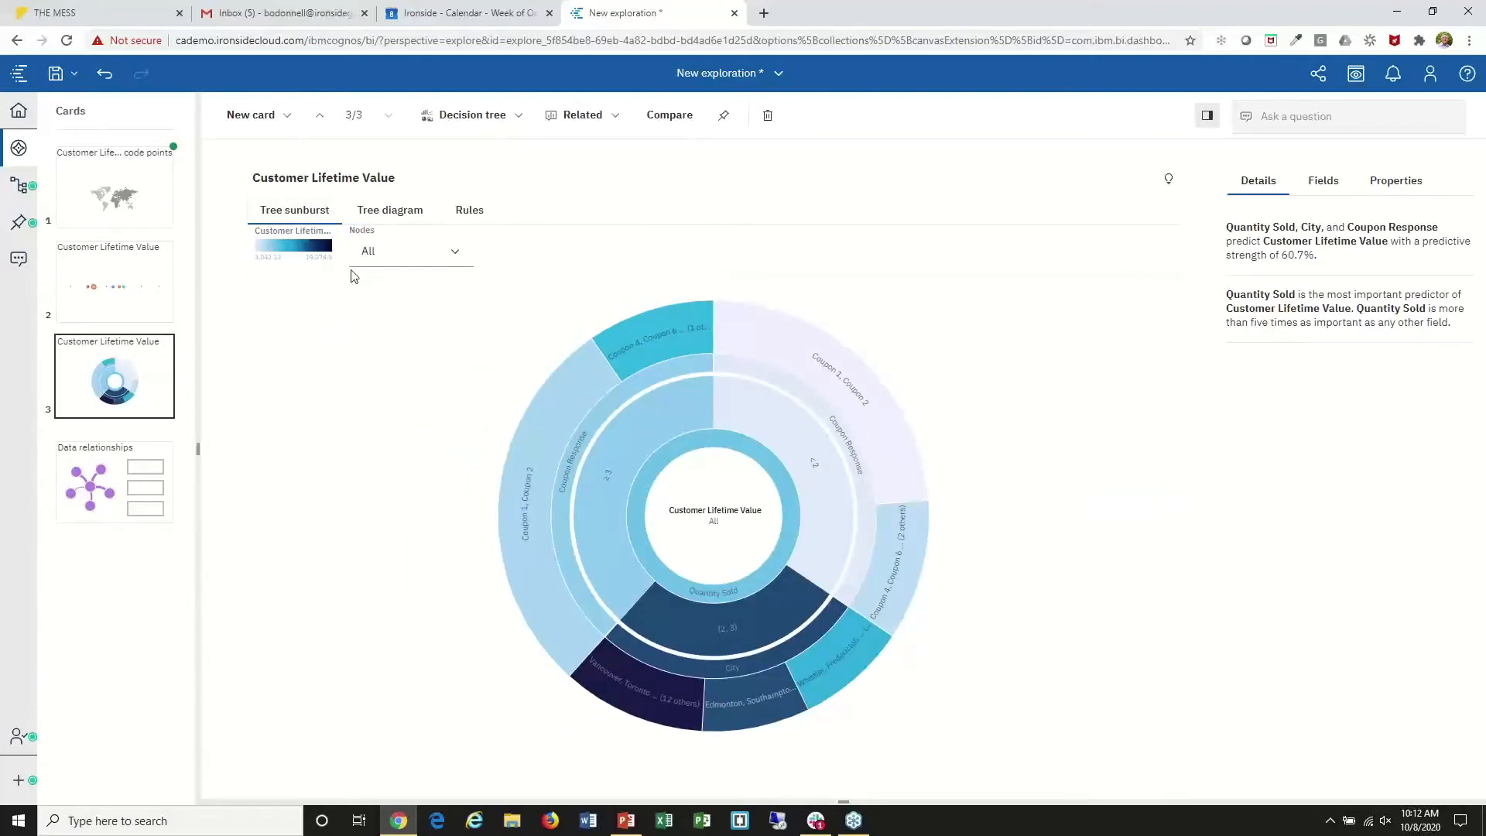
- Try the Top 5 and Bottom 5 node highlights on the tree sunburst, and set the nodes back to All
{"action": "left_click", "coordinate": [456, 258]}
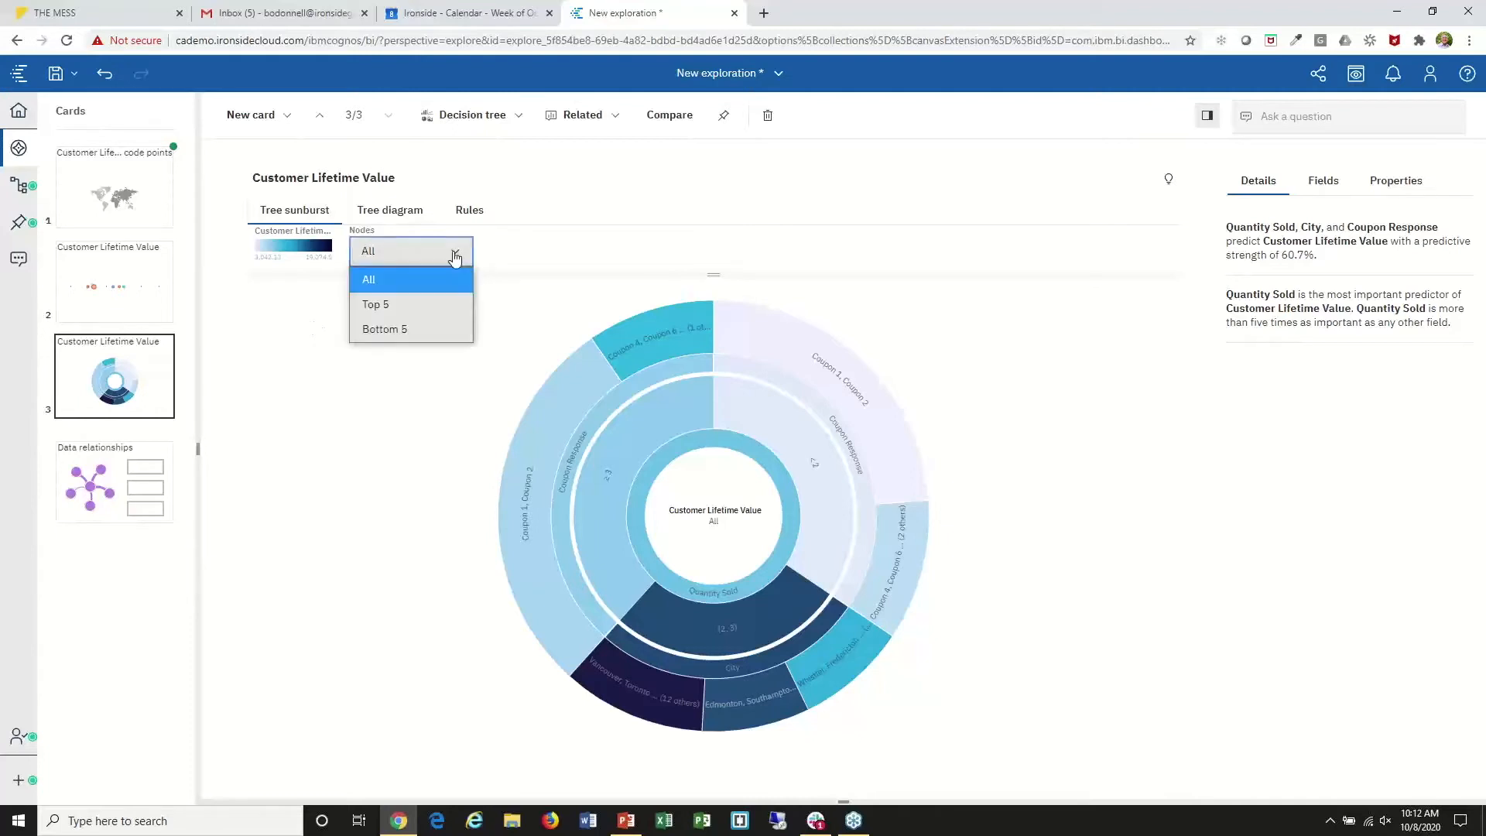
{"action": "left_click", "coordinate": [408, 306]}
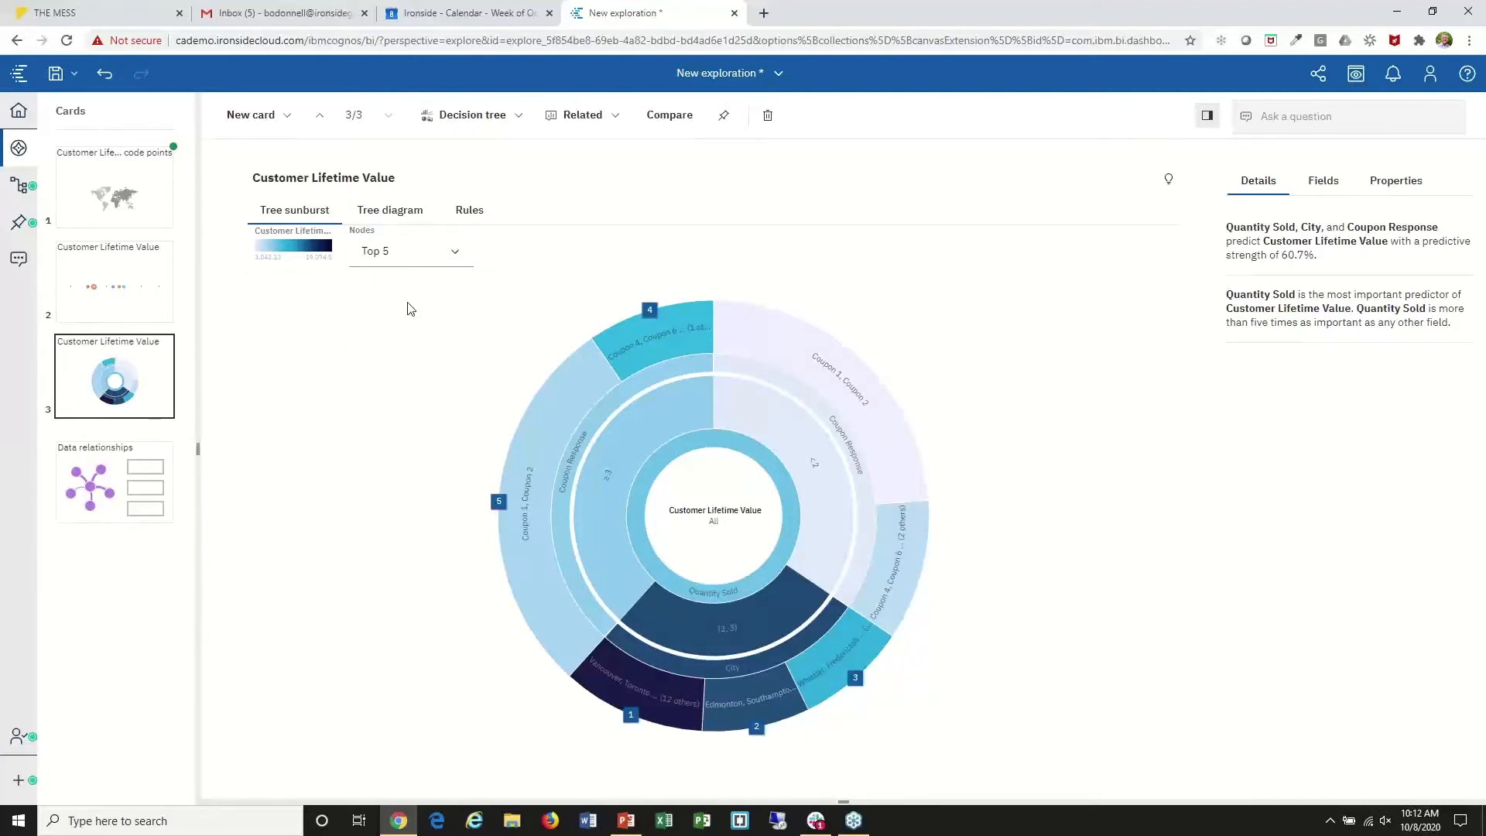
{"action": "left_click", "coordinate": [432, 260]}
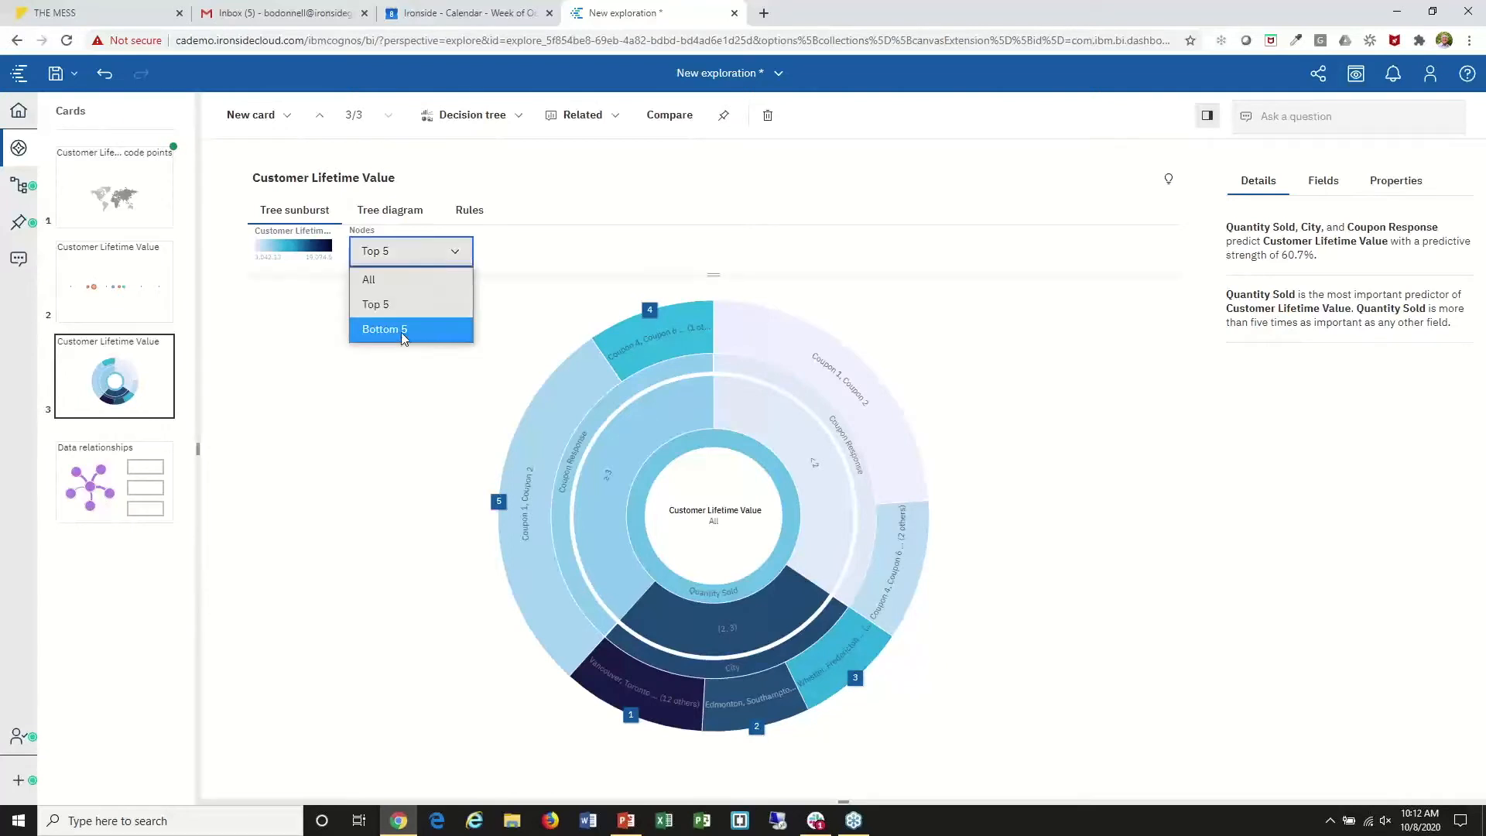
{"action": "left_click", "coordinate": [401, 332]}
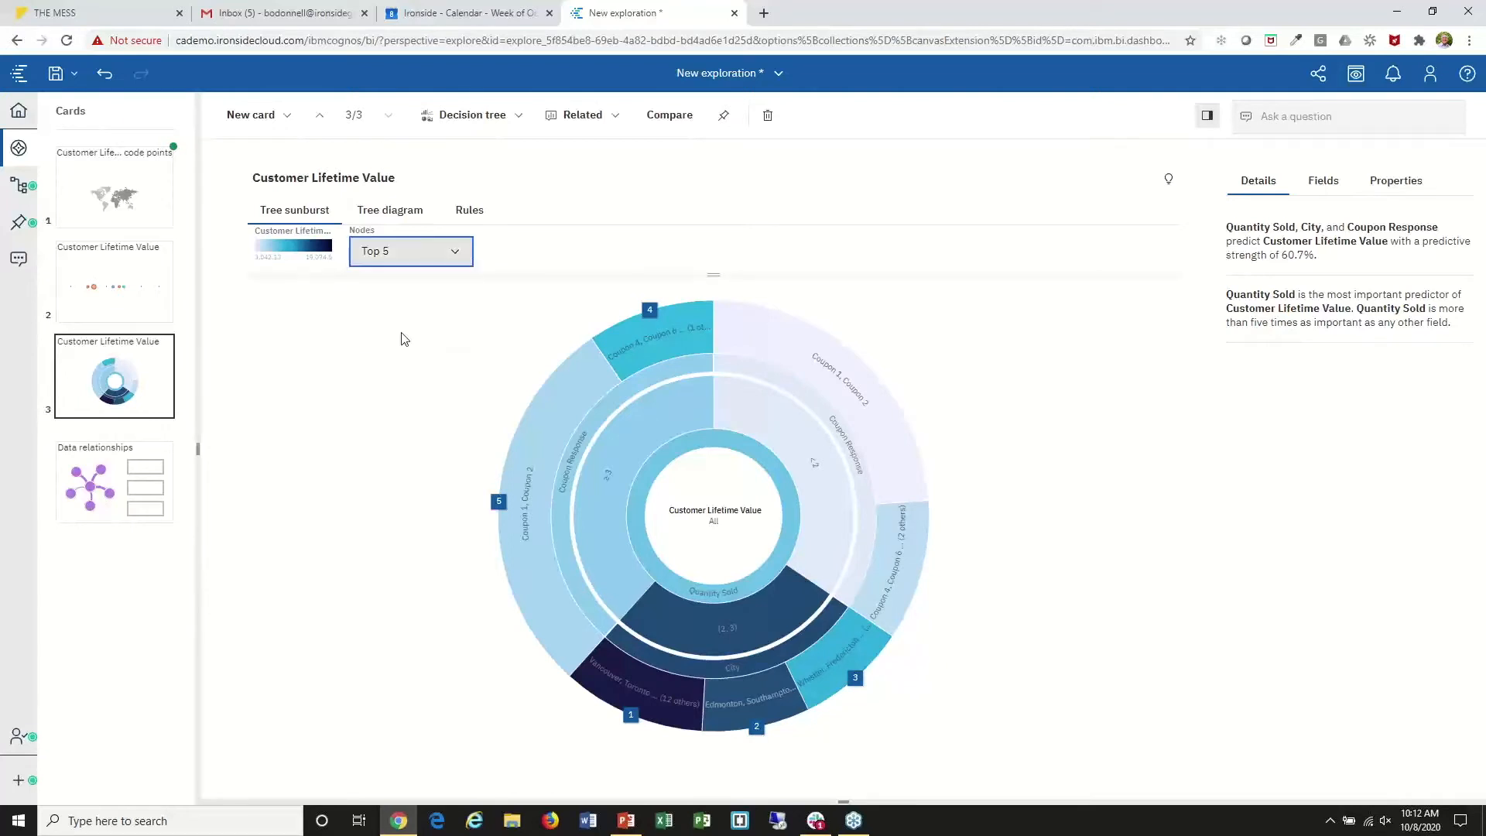
{"action": "left_click", "coordinate": [451, 265]}
{"action": "left_click", "coordinate": [420, 282]}
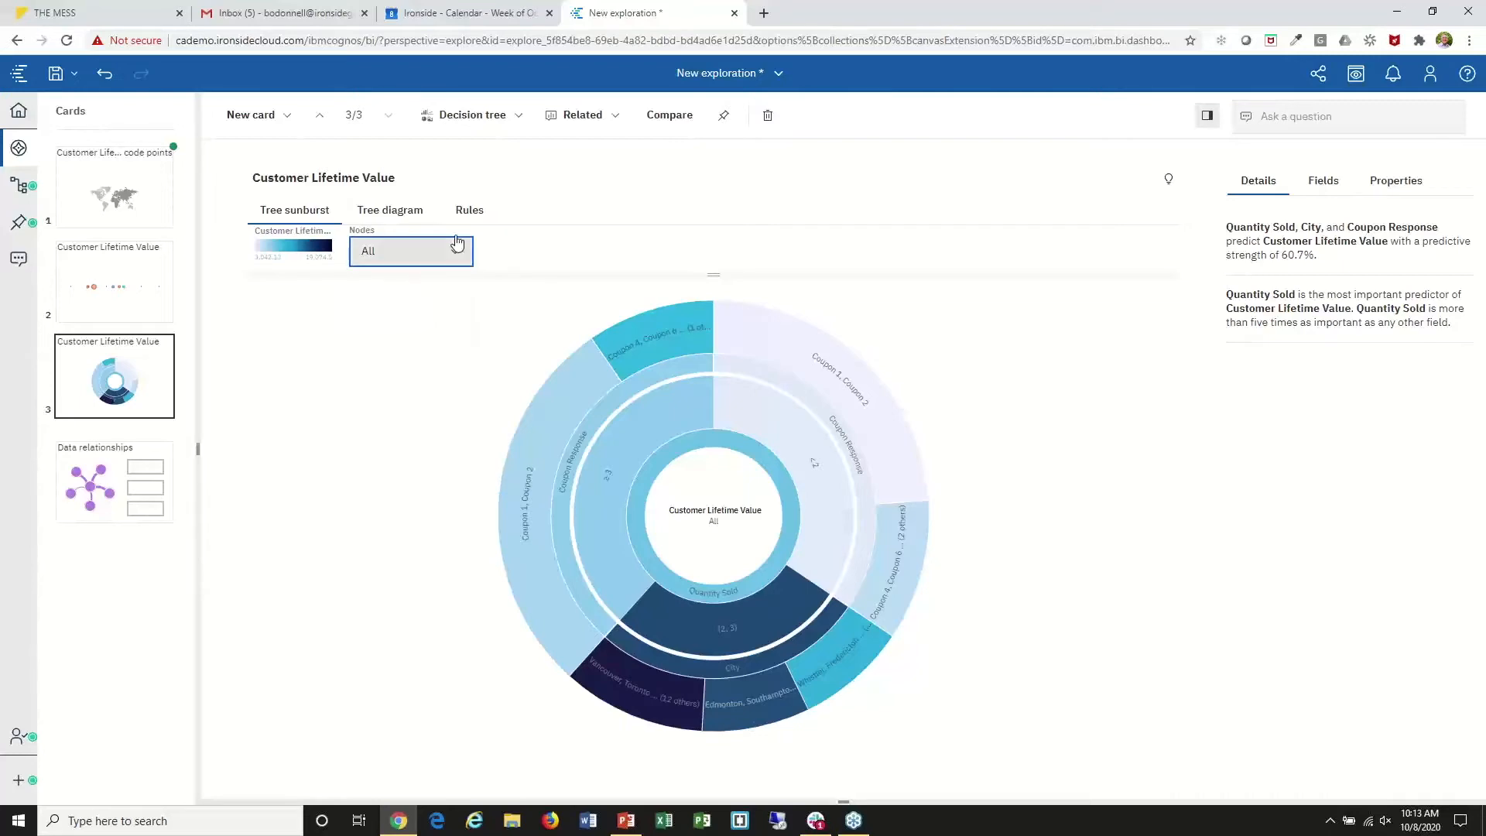
- Compare the decision tree's rules with its tree diagram, finishing on the tree diagram
{"action": "left_click", "coordinate": [470, 211]}
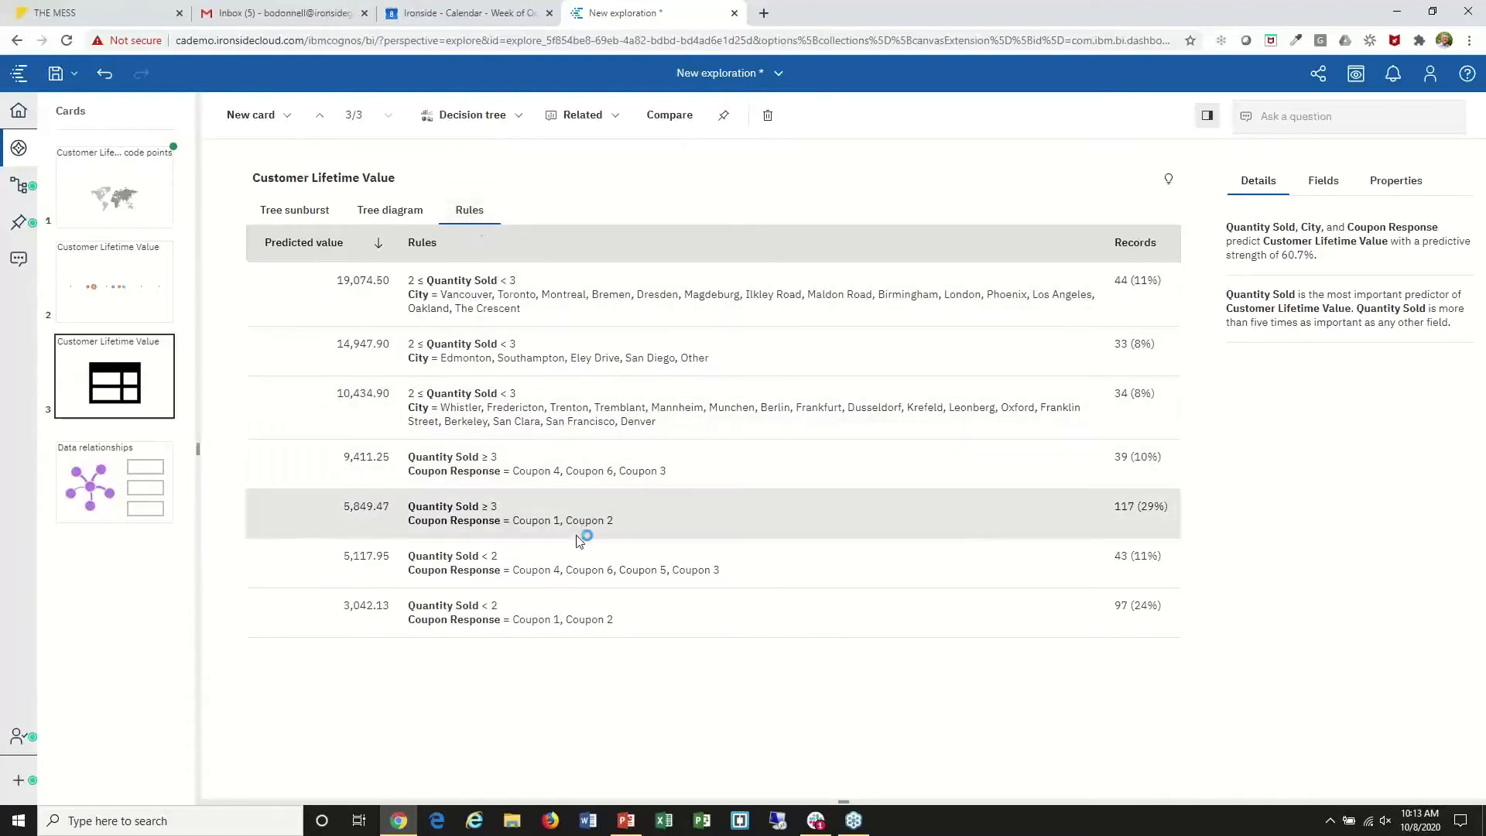
{"action": "left_click", "coordinate": [394, 221]}
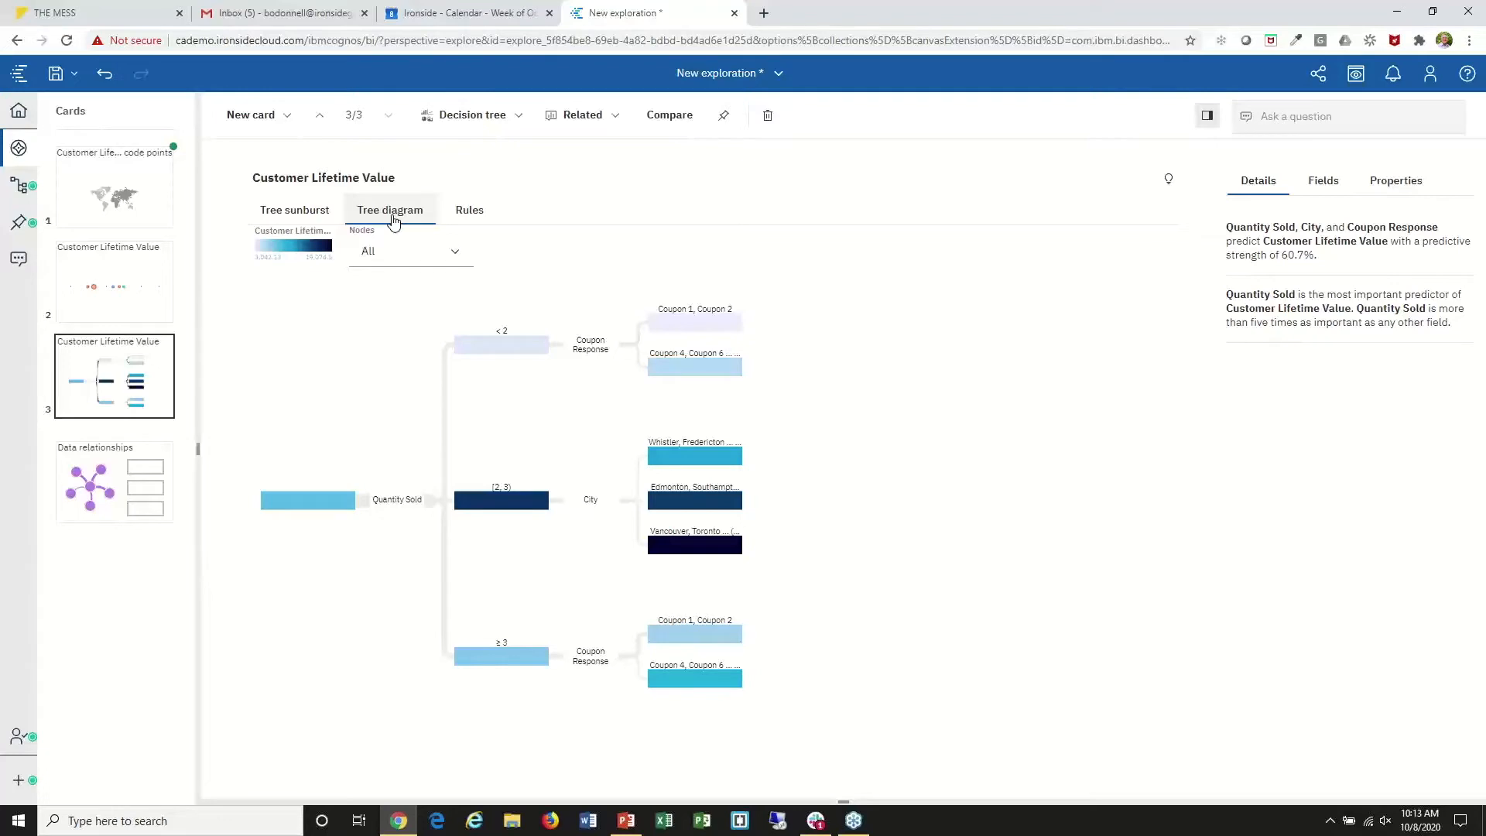
{"action": "left_click", "coordinate": [464, 215]}
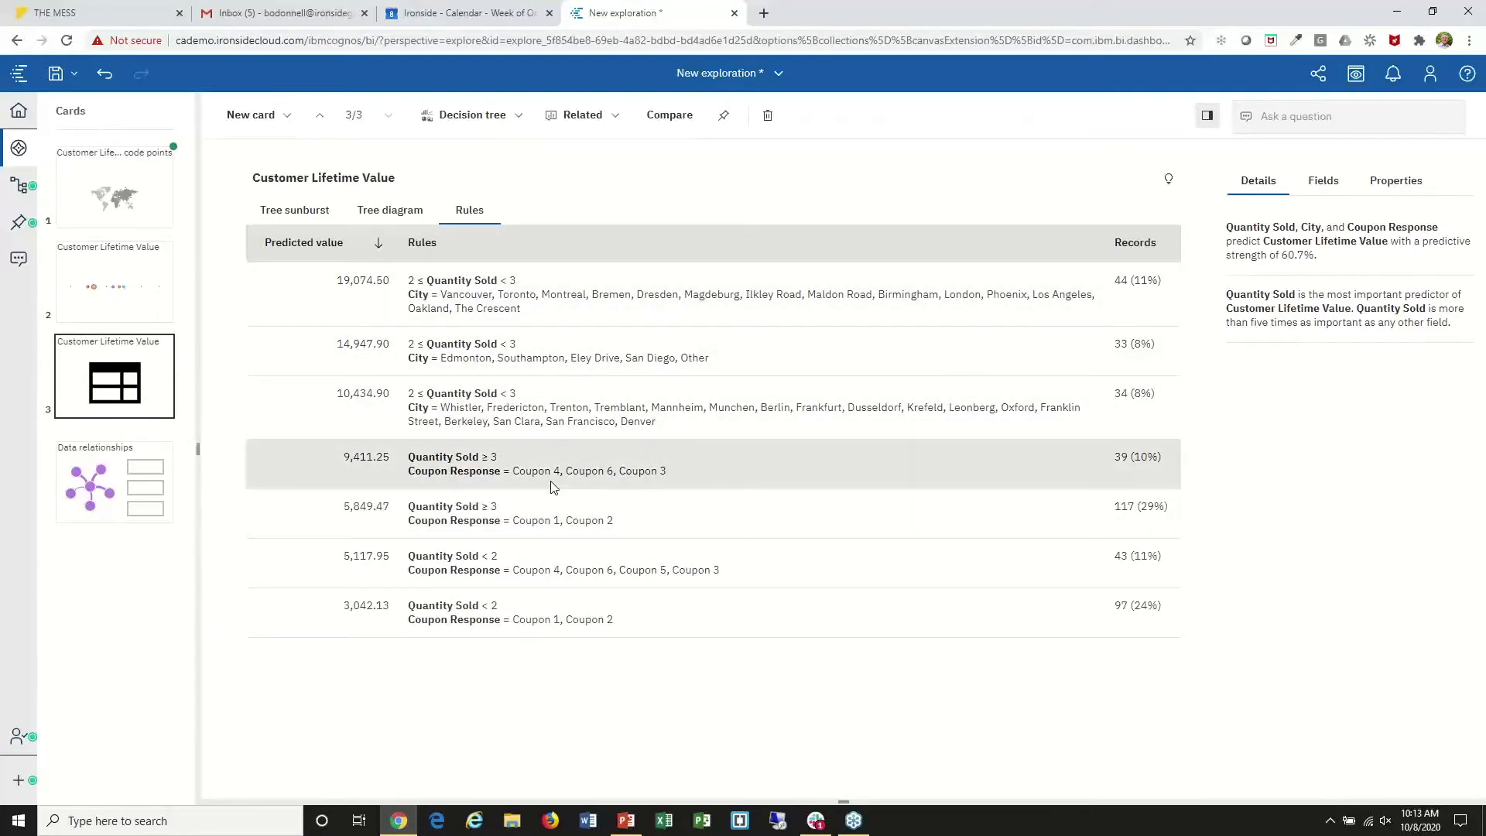
{"action": "left_click", "coordinate": [387, 213]}
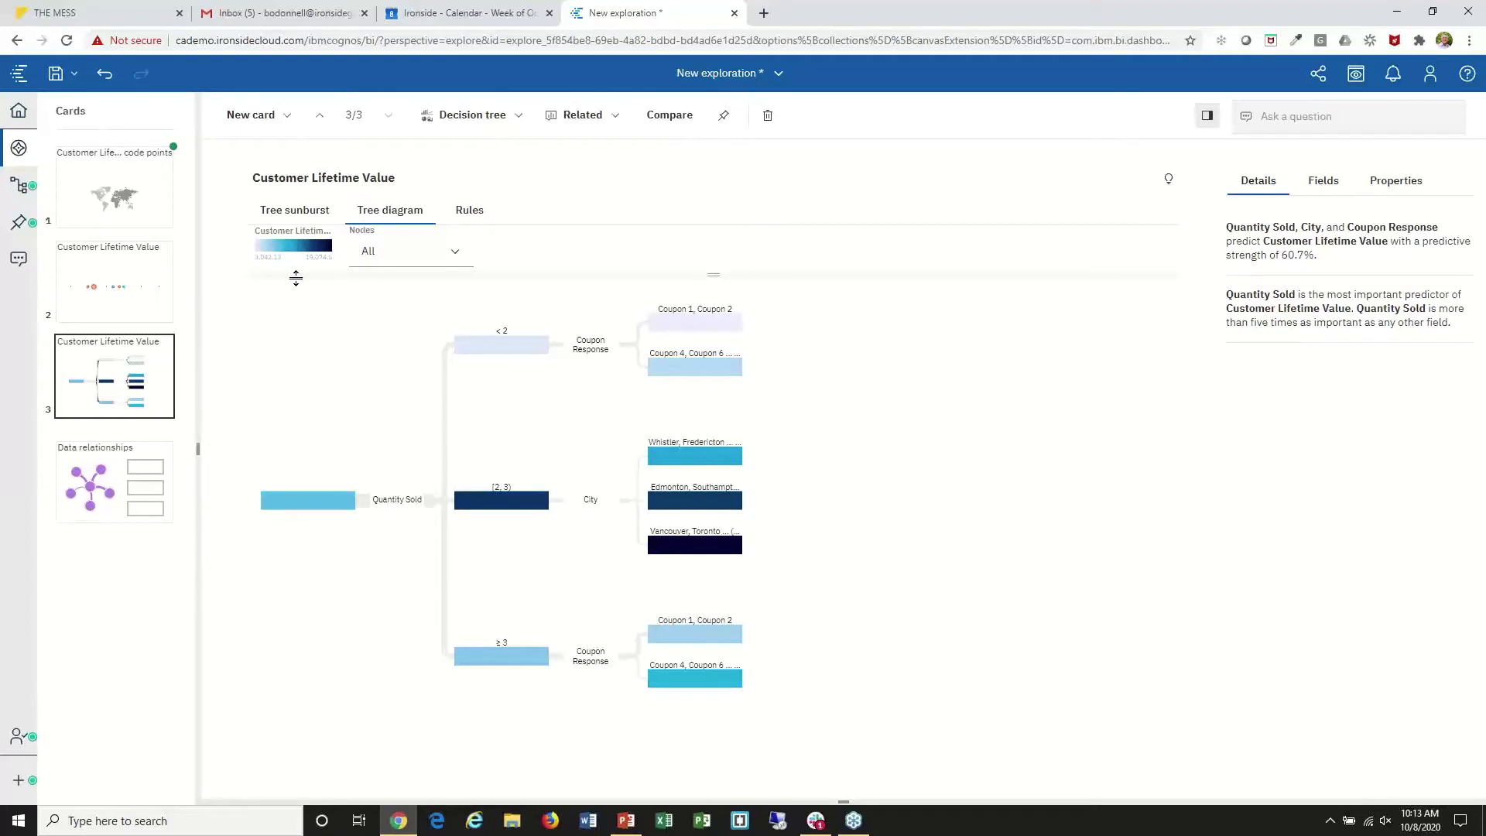
- Ask the assistant to show Customer Lifetime Value by Product Line
{"action": "left_click", "coordinate": [18, 264]}
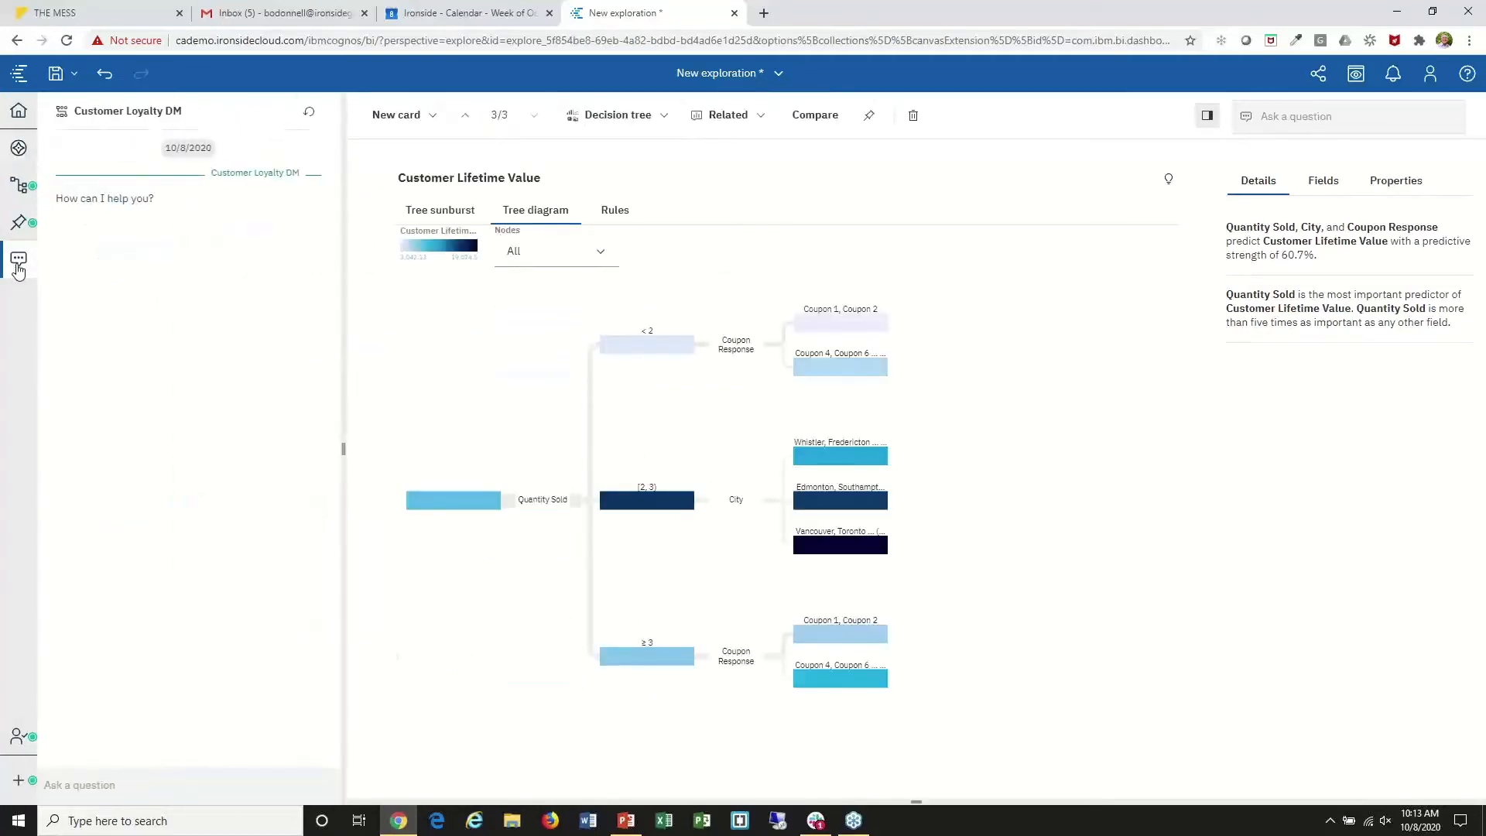
{"action": "left_click", "coordinate": [149, 787]}
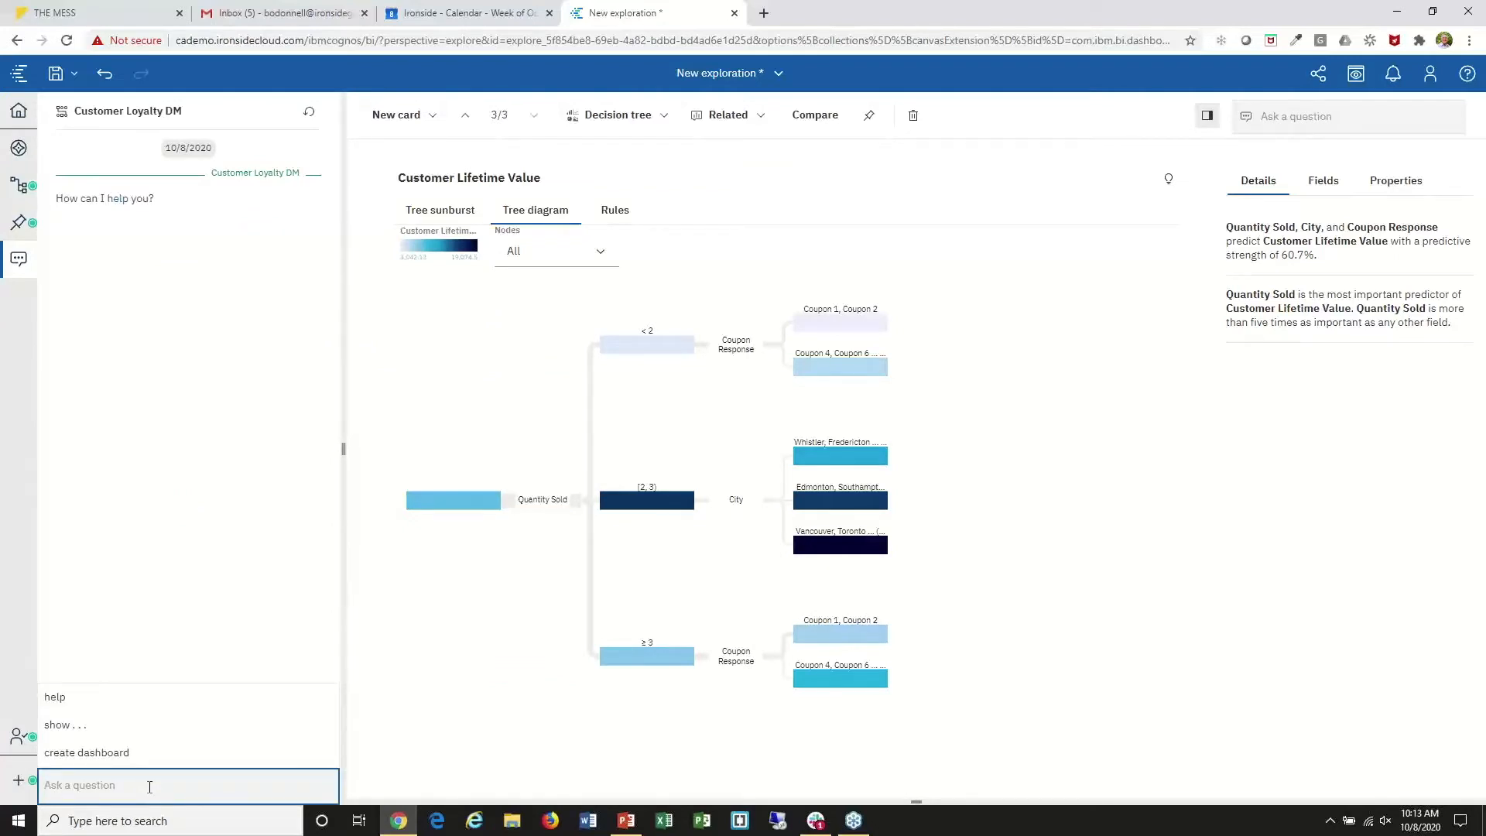
{"action": "left_click", "coordinate": [84, 727]}
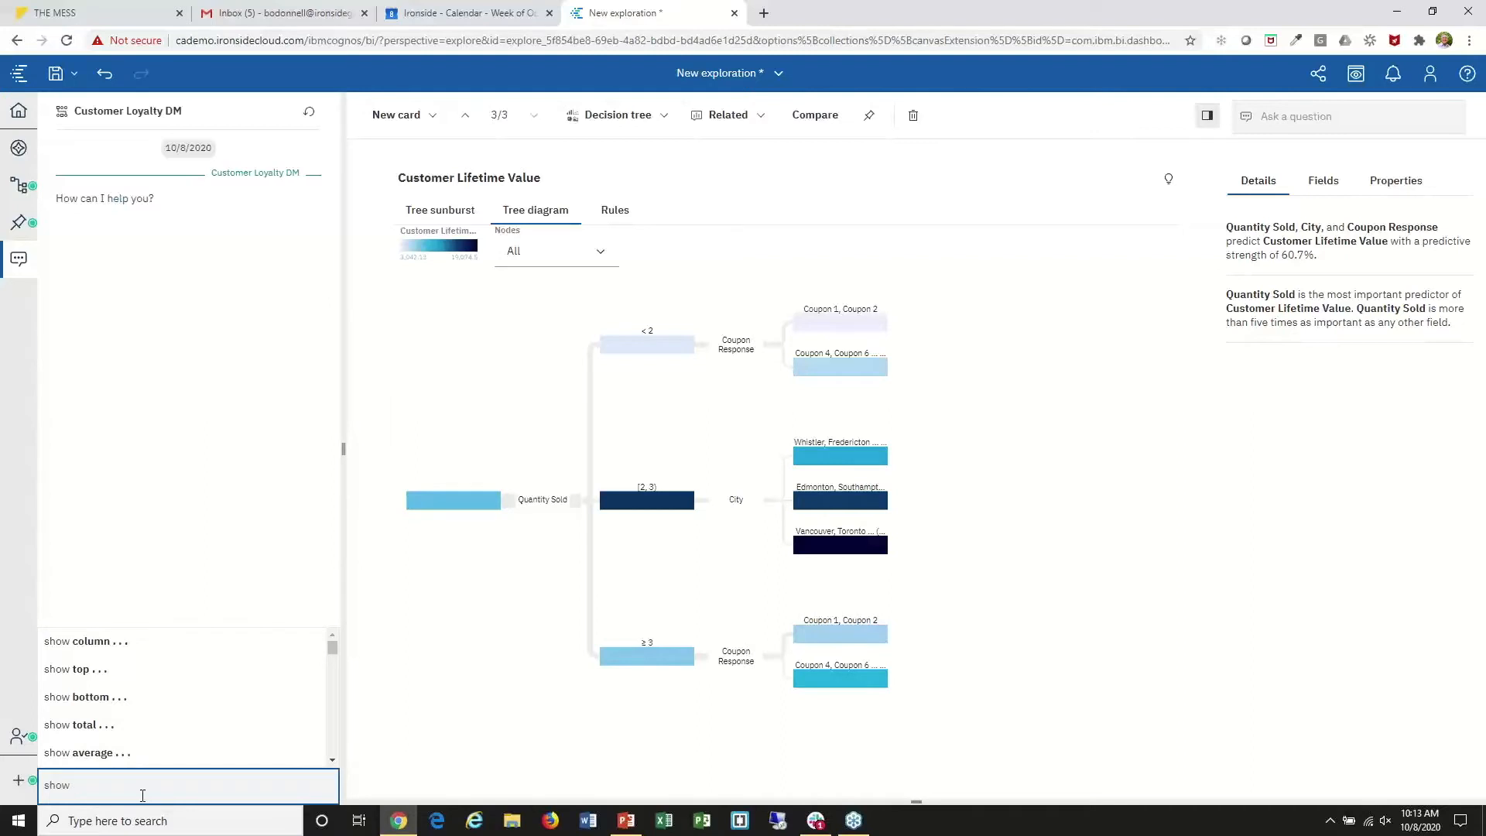
{"action": "type", "text": "cu"}
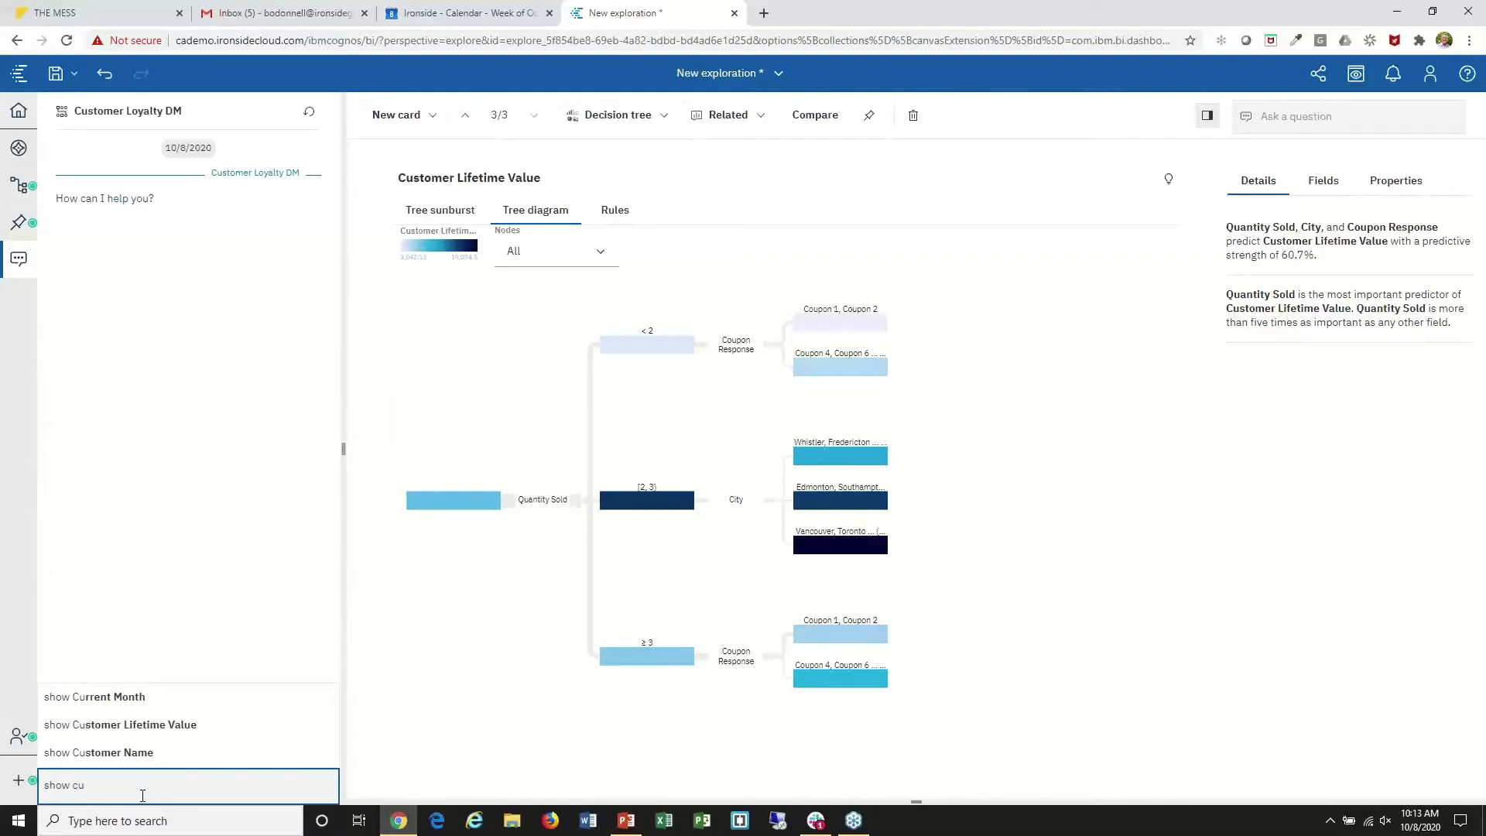
{"action": "left_click", "coordinate": [155, 726]}
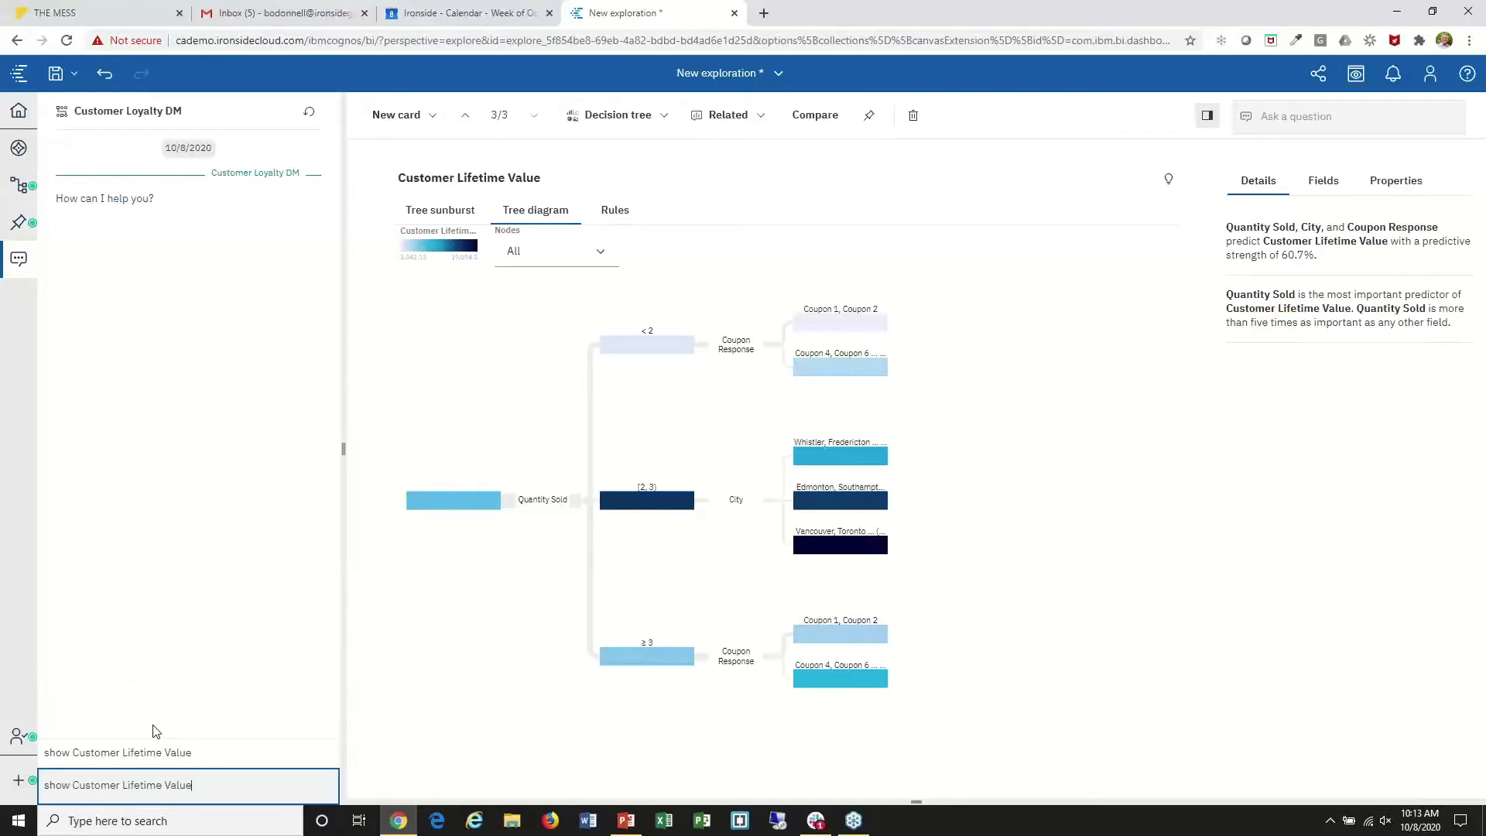
{"action": "type", "text": "by"}
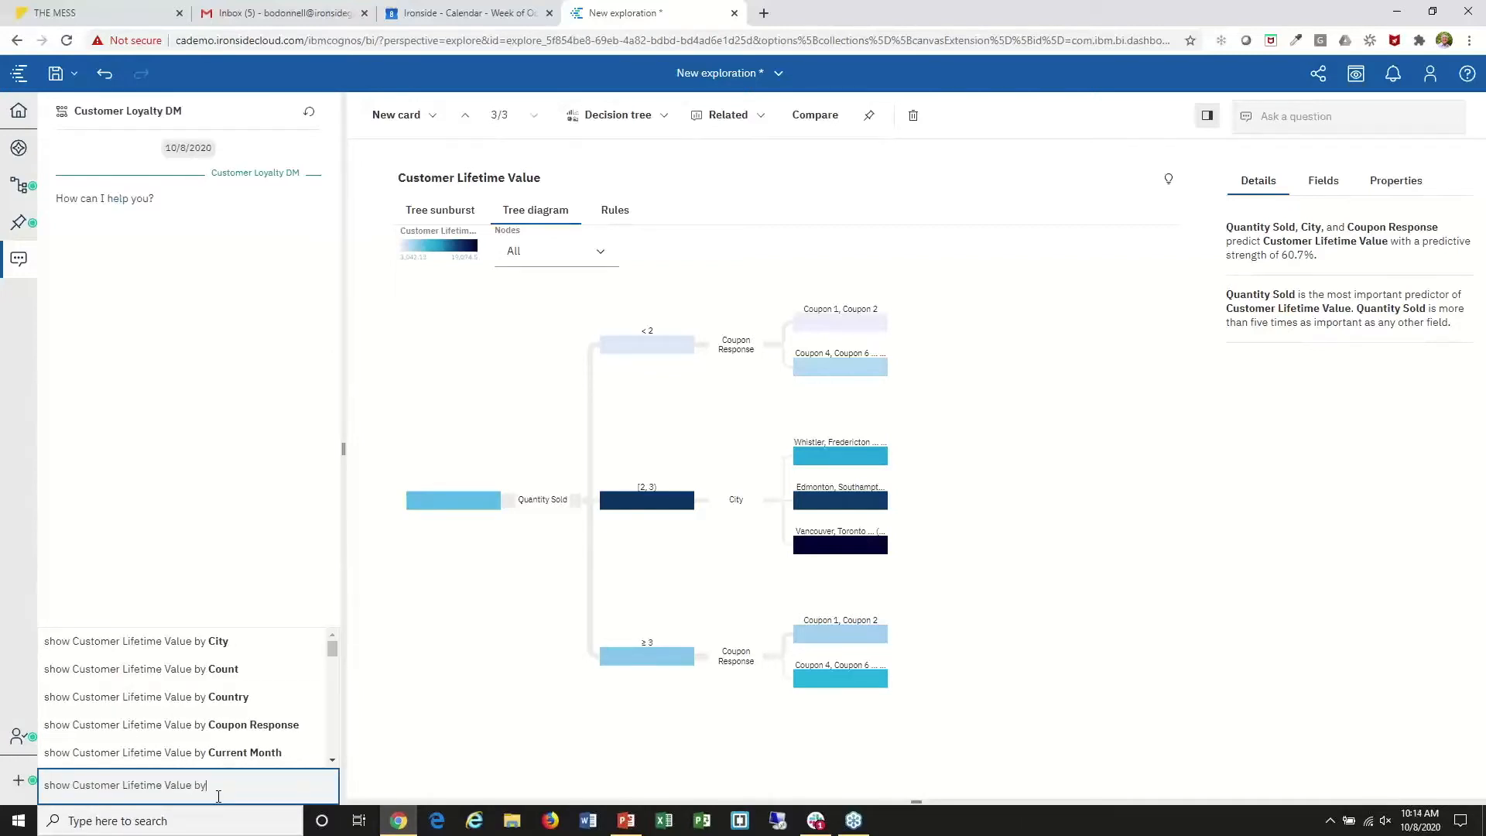
{"action": "type", "text": " pro"}
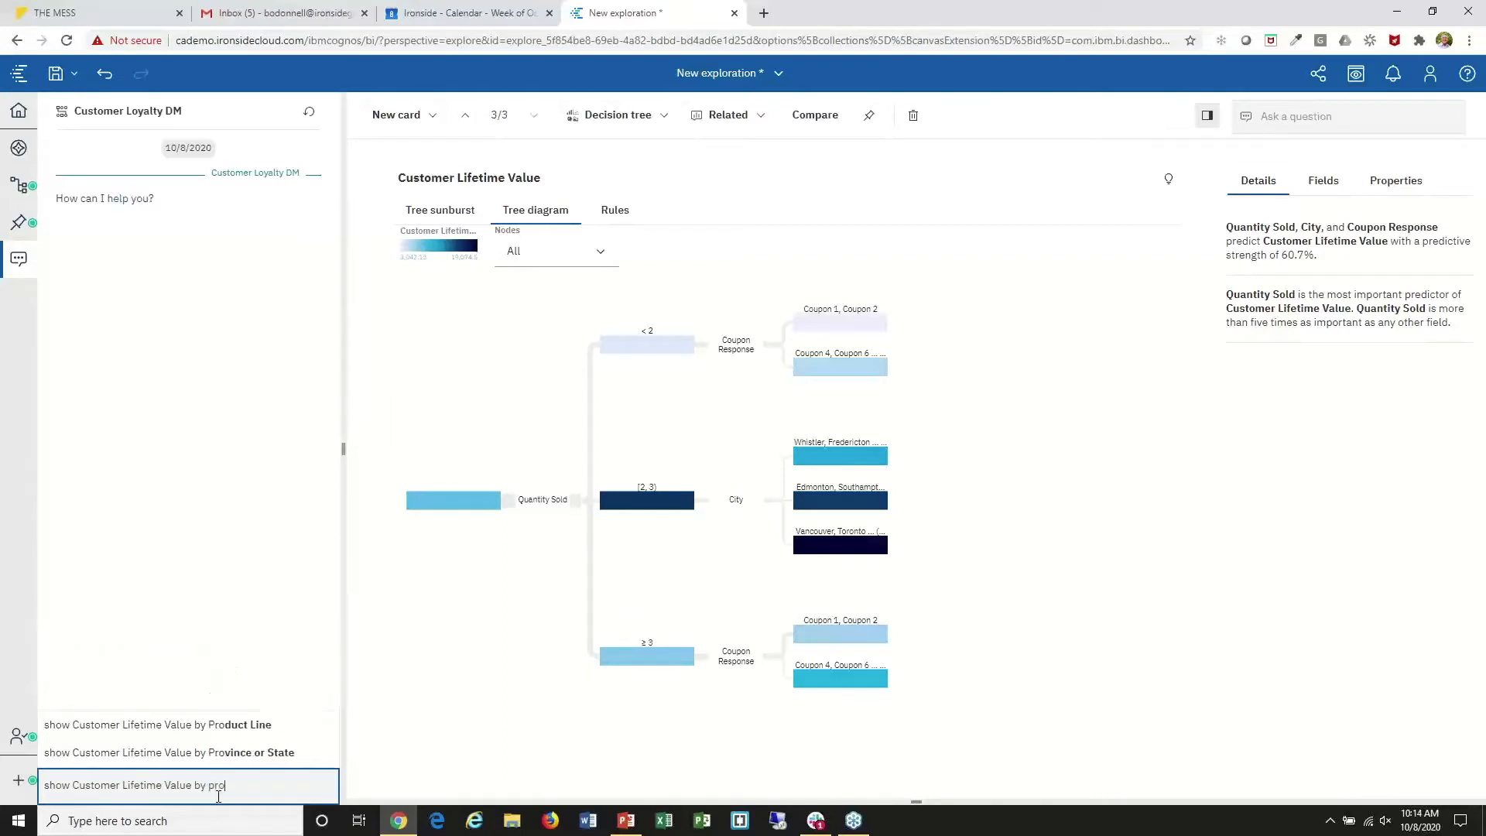
{"action": "left_click", "coordinate": [241, 728]}
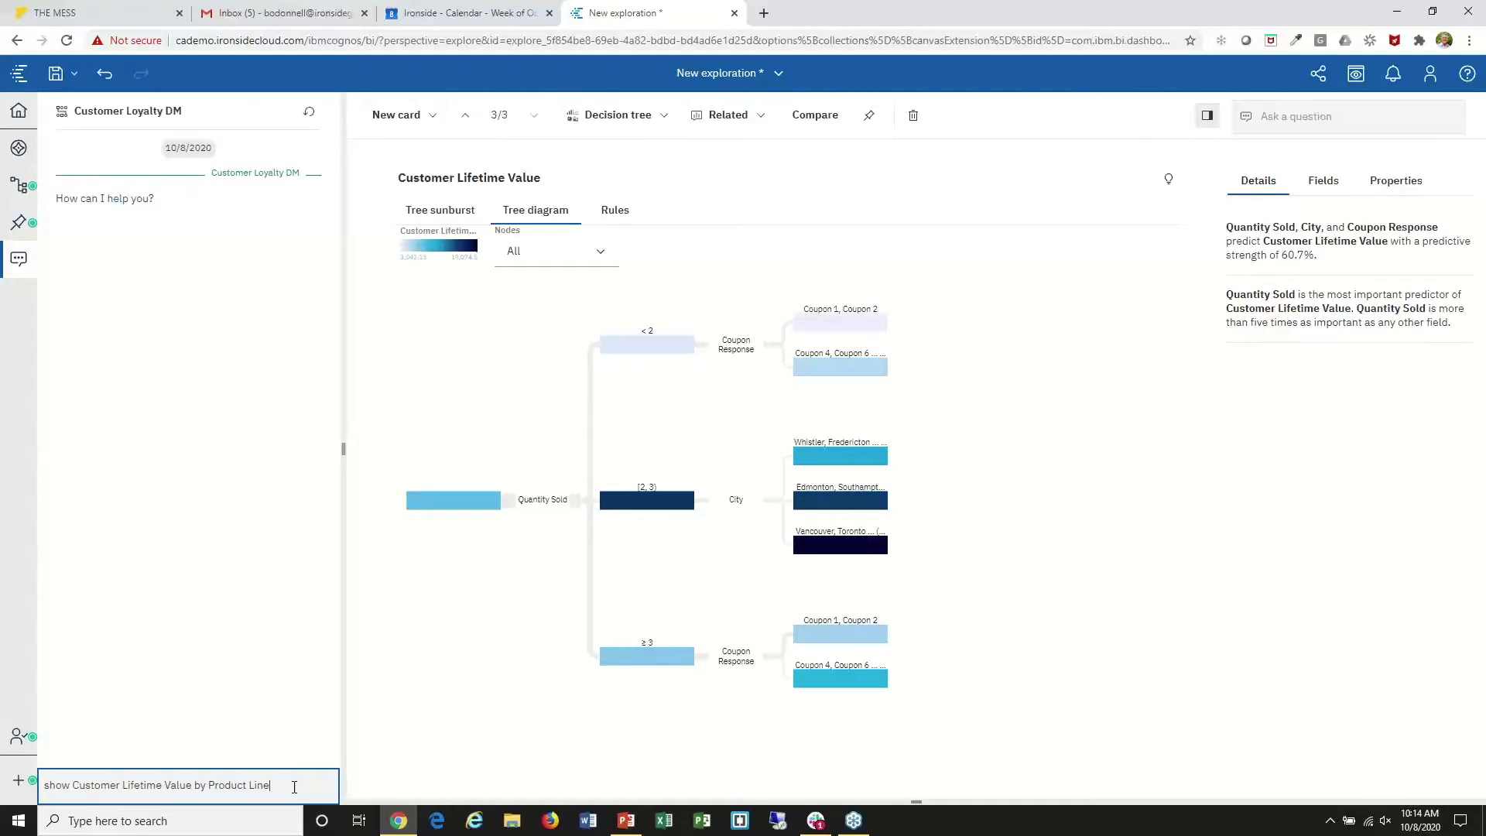
{"action": "key", "text": "Return"}
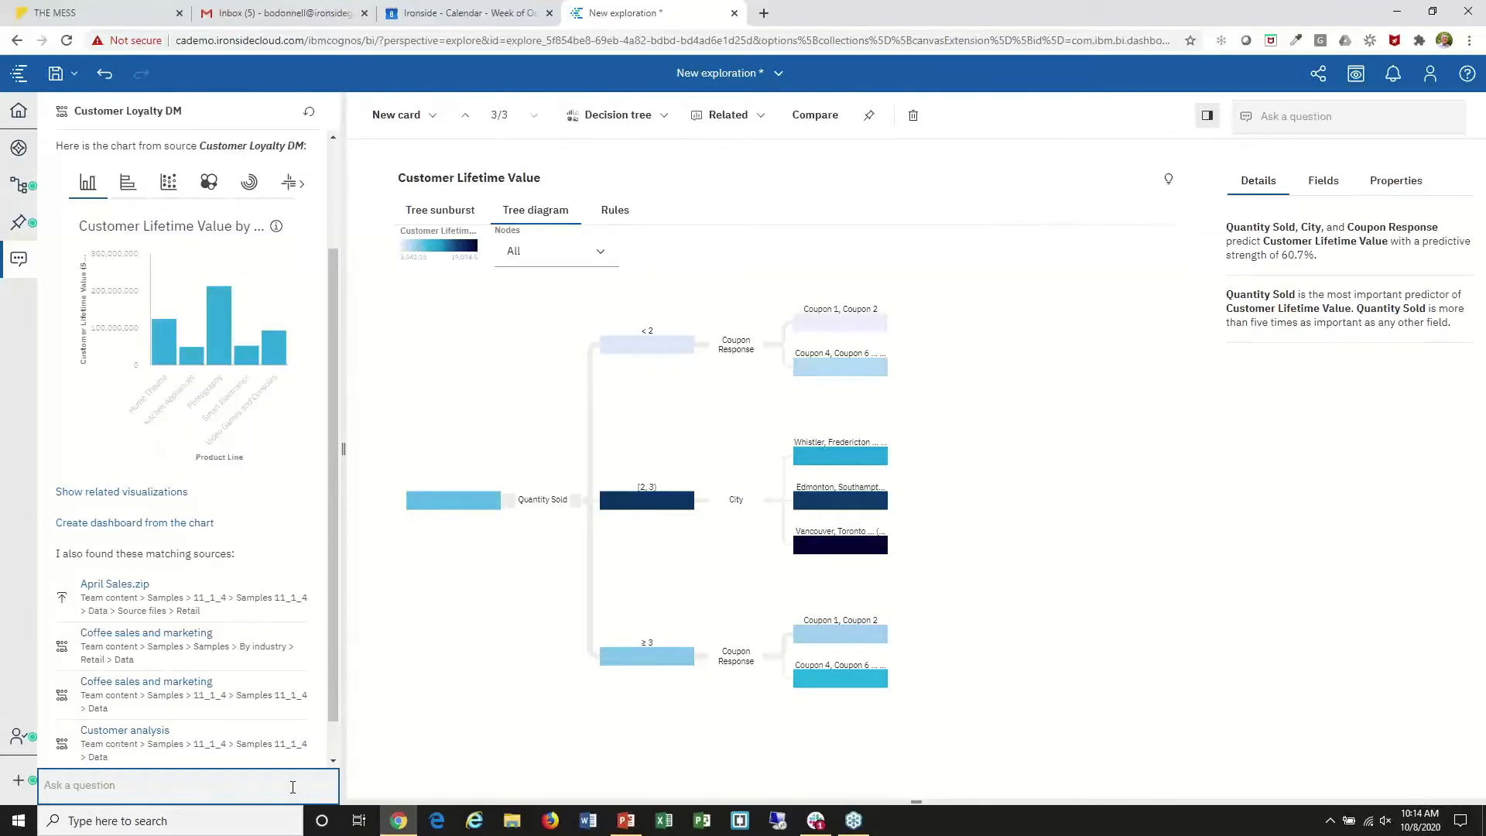
- Add the assistant's Customer Lifetime Value by Product Line column chart to a new single card
{"action": "left_click_drag", "start_coordinate": [333, 314], "coordinate": [332, 304]}
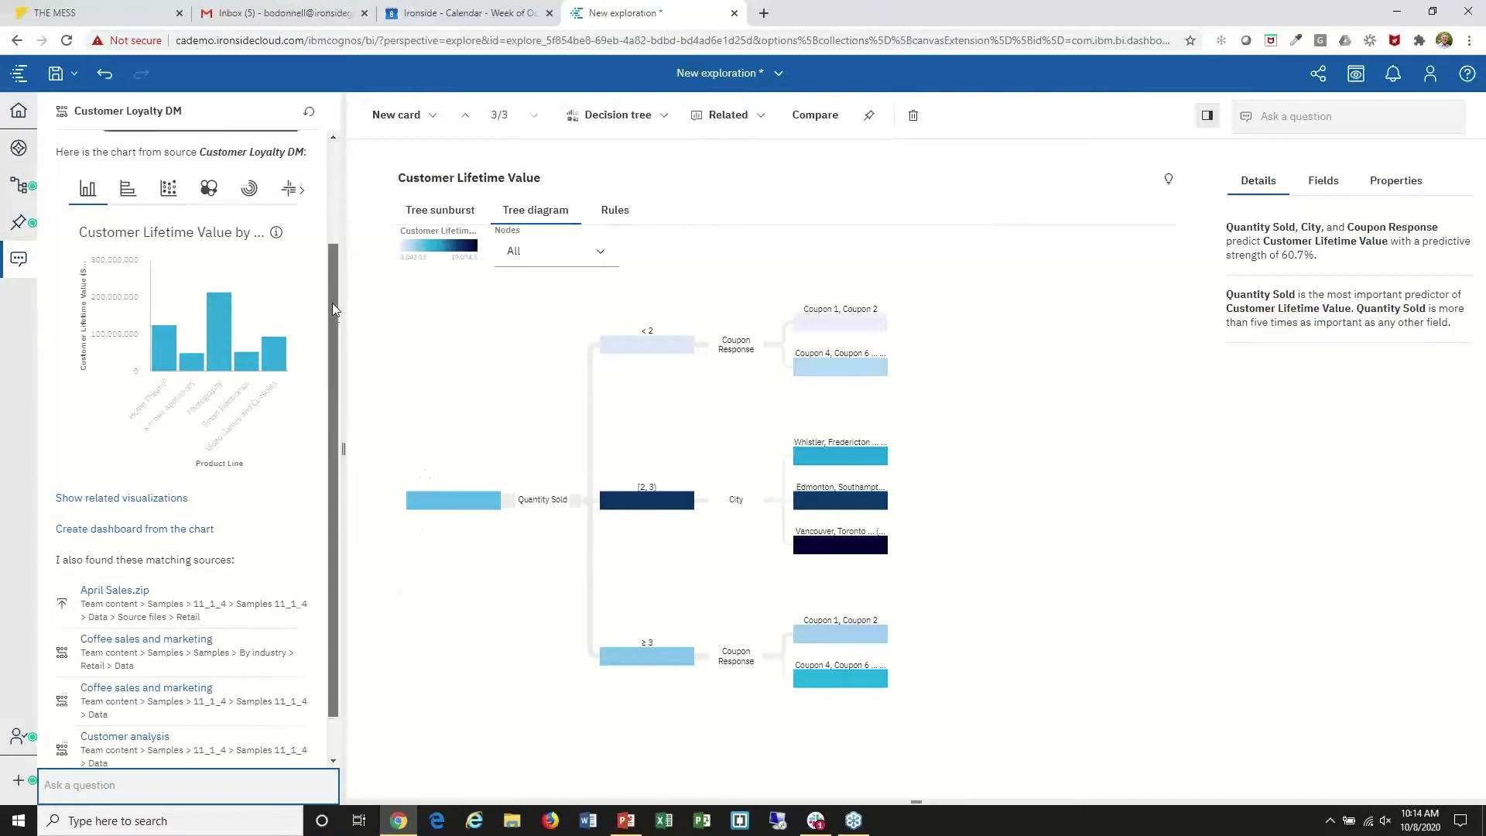
{"action": "scroll", "coordinate": [195, 368], "scroll_direction": "up", "scroll_amount": 2}
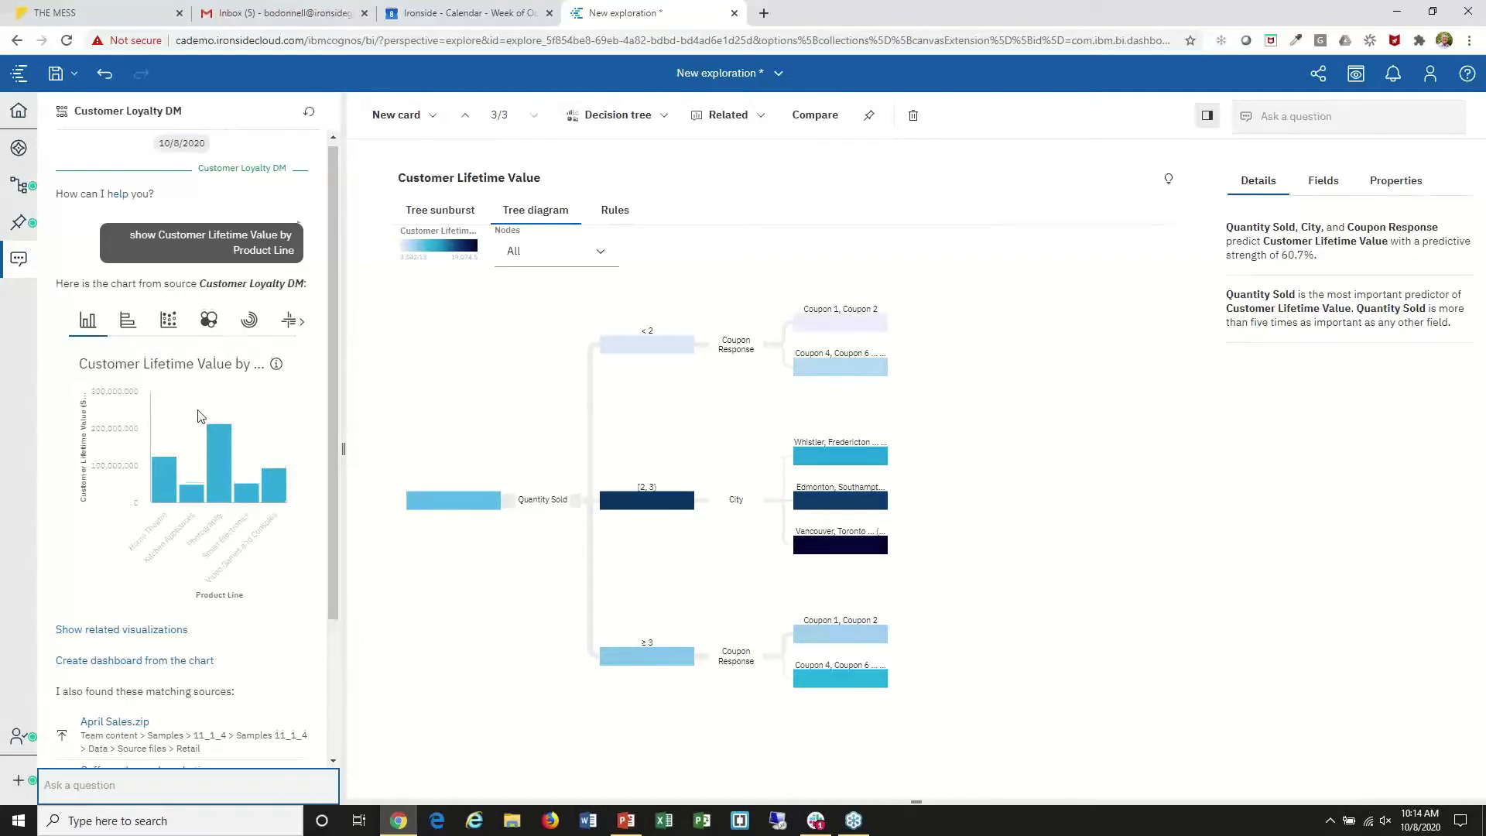
{"action": "scroll", "coordinate": [203, 414], "scroll_direction": "down", "scroll_amount": 1}
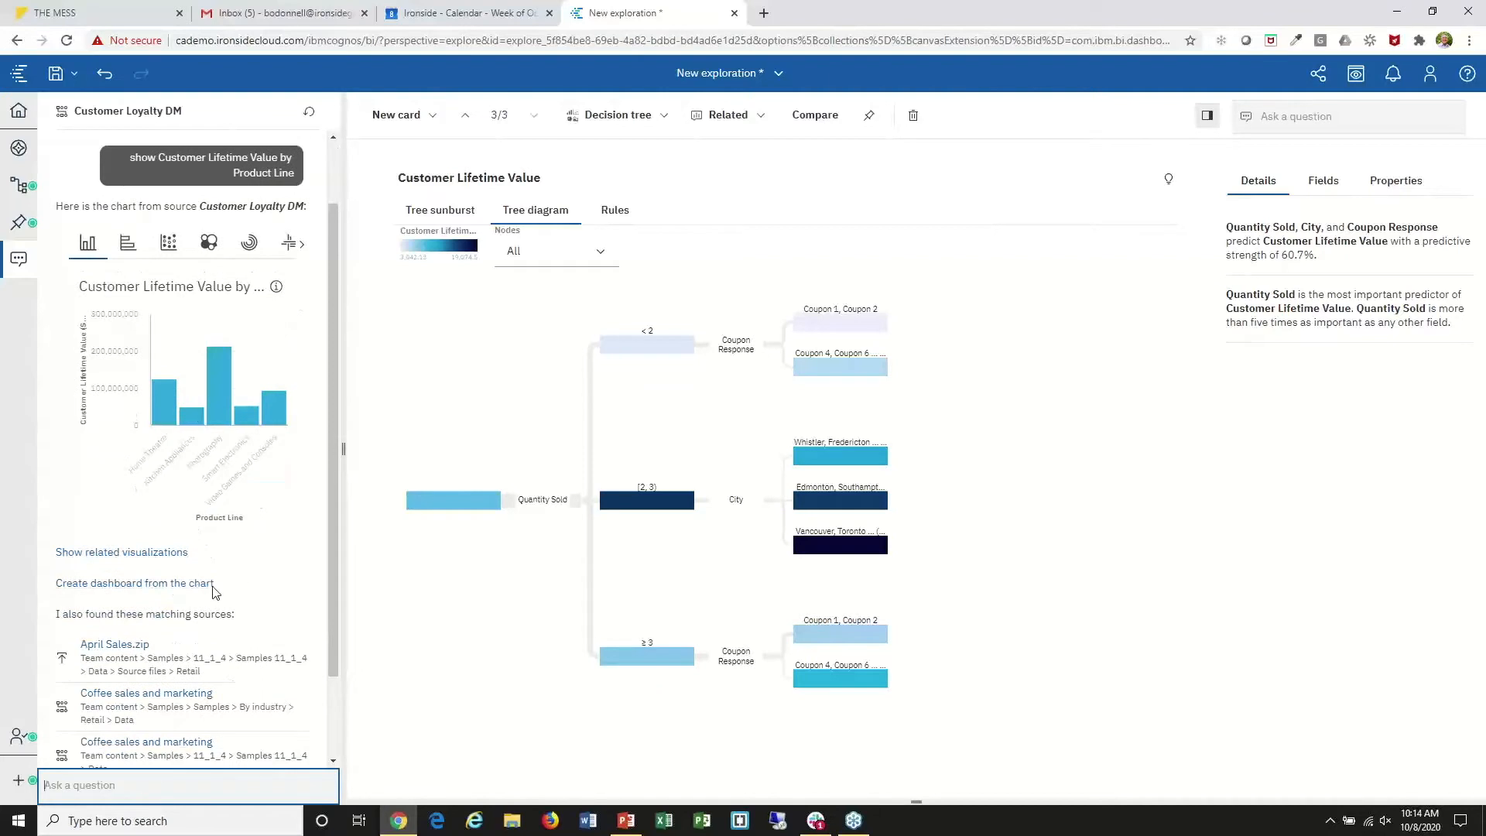
{"action": "scroll", "coordinate": [203, 577], "scroll_direction": "down", "scroll_amount": 1}
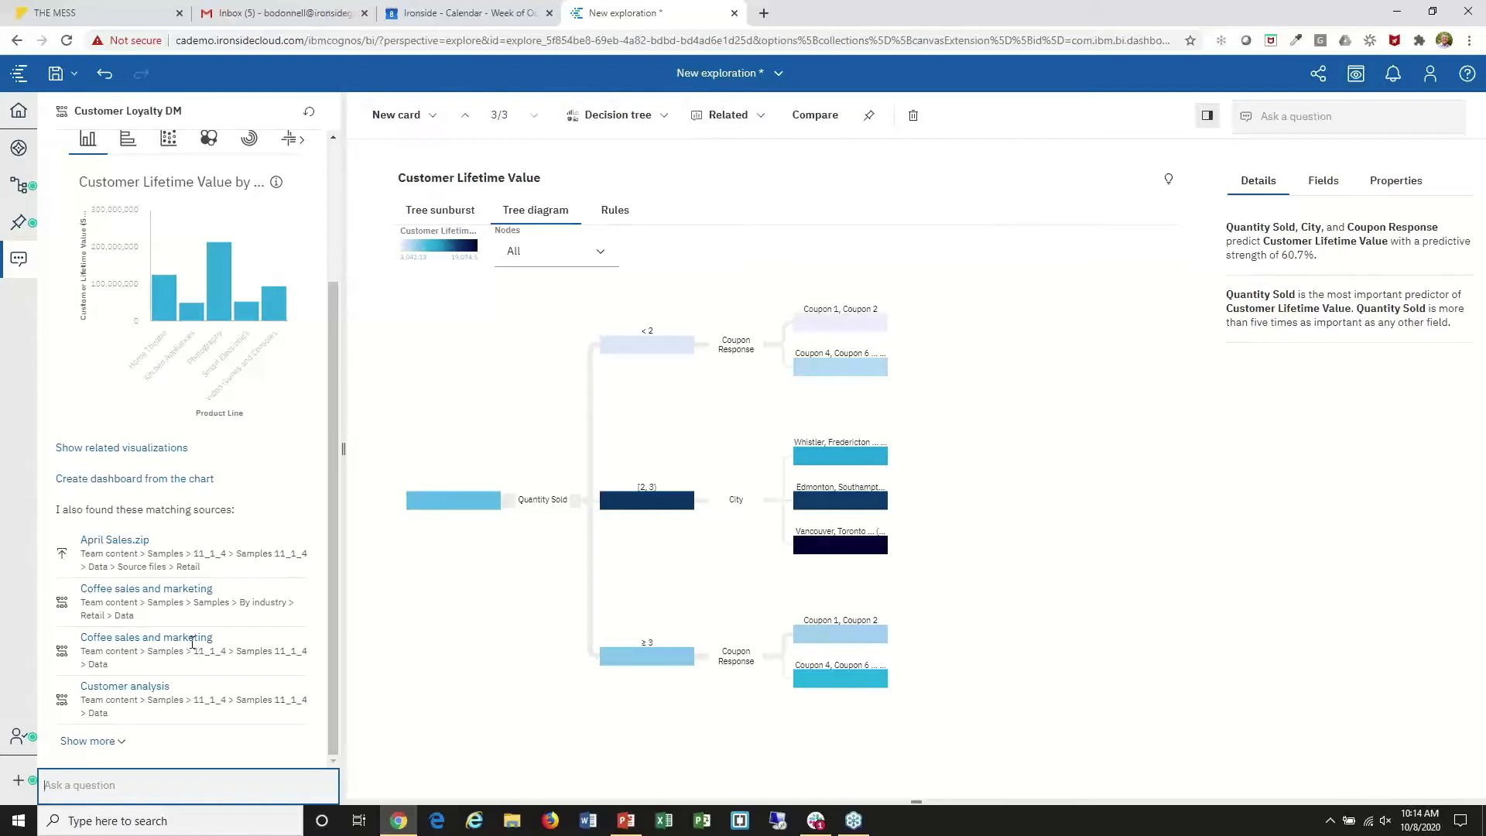
{"action": "left_click_drag", "start_coordinate": [333, 392], "coordinate": [333, 267]}
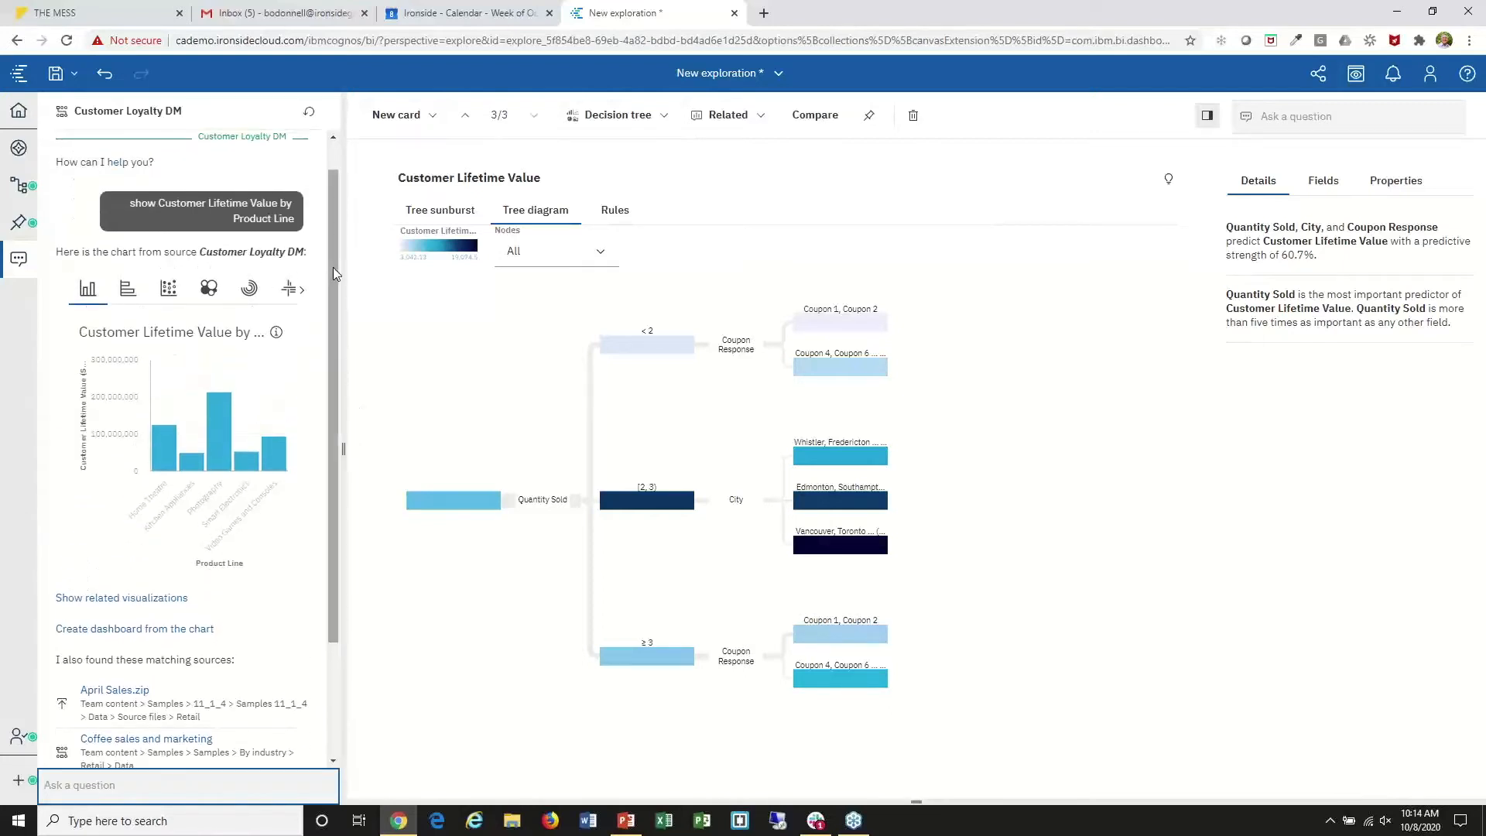
{"action": "left_click", "coordinate": [408, 118]}
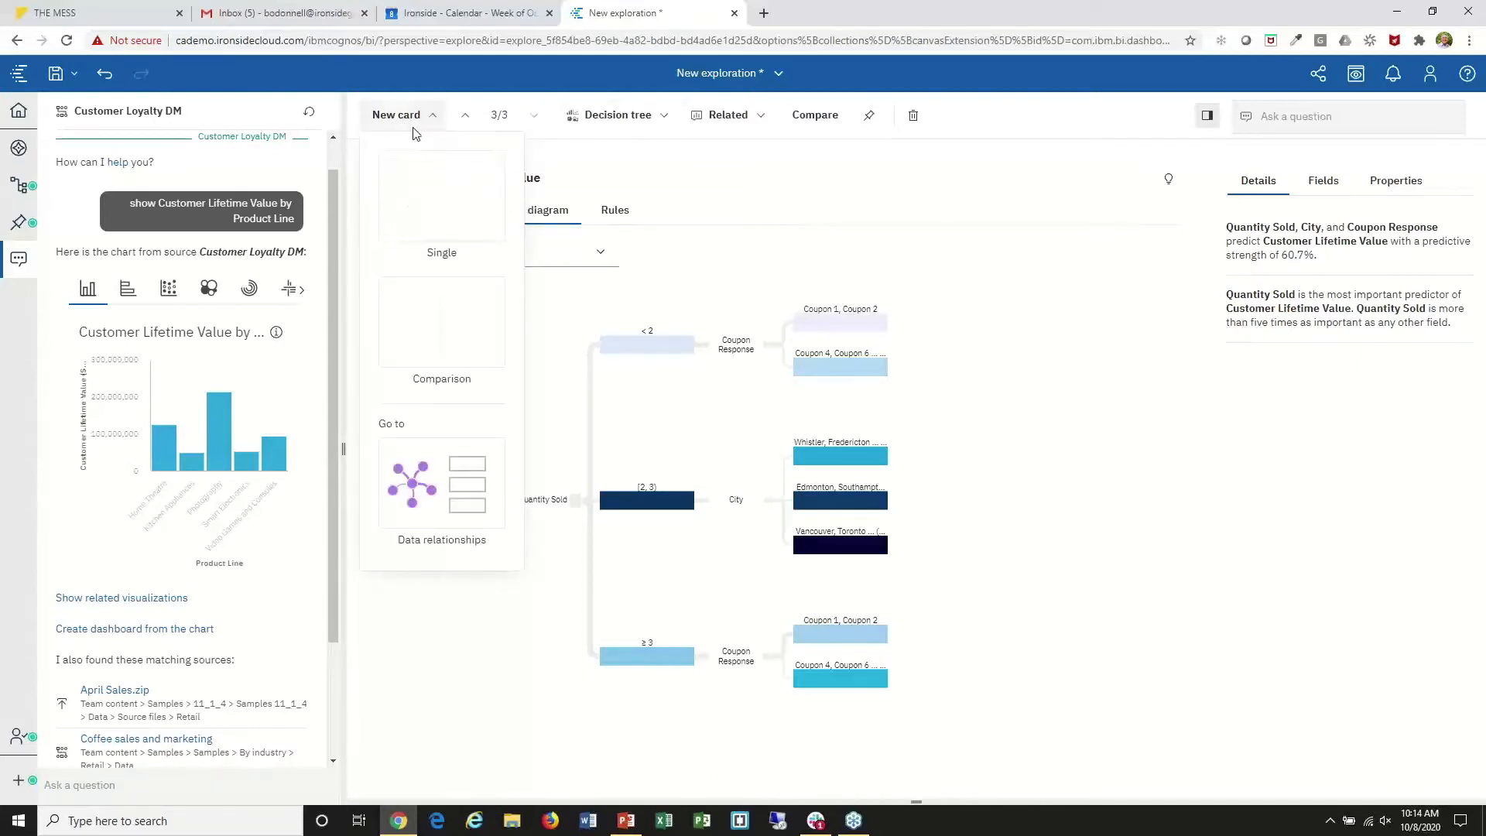
{"action": "left_click", "coordinate": [445, 199]}
{"action": "left_click_drag", "start_coordinate": [179, 332], "coordinate": [677, 351]}
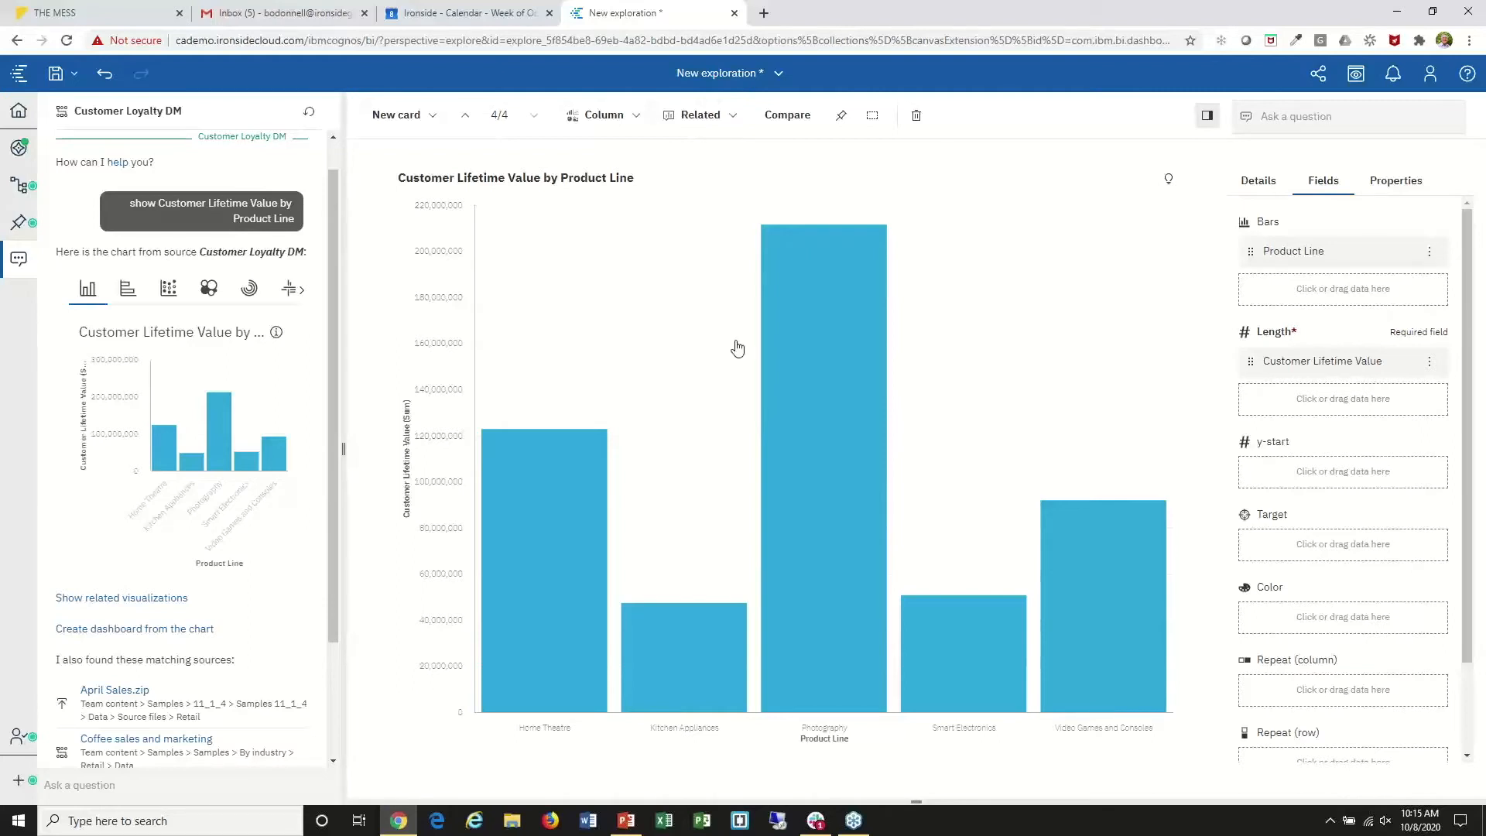
- Check the column chart's details and fields, and show its value labels as Percentage of color
{"action": "left_click", "coordinate": [1258, 183]}
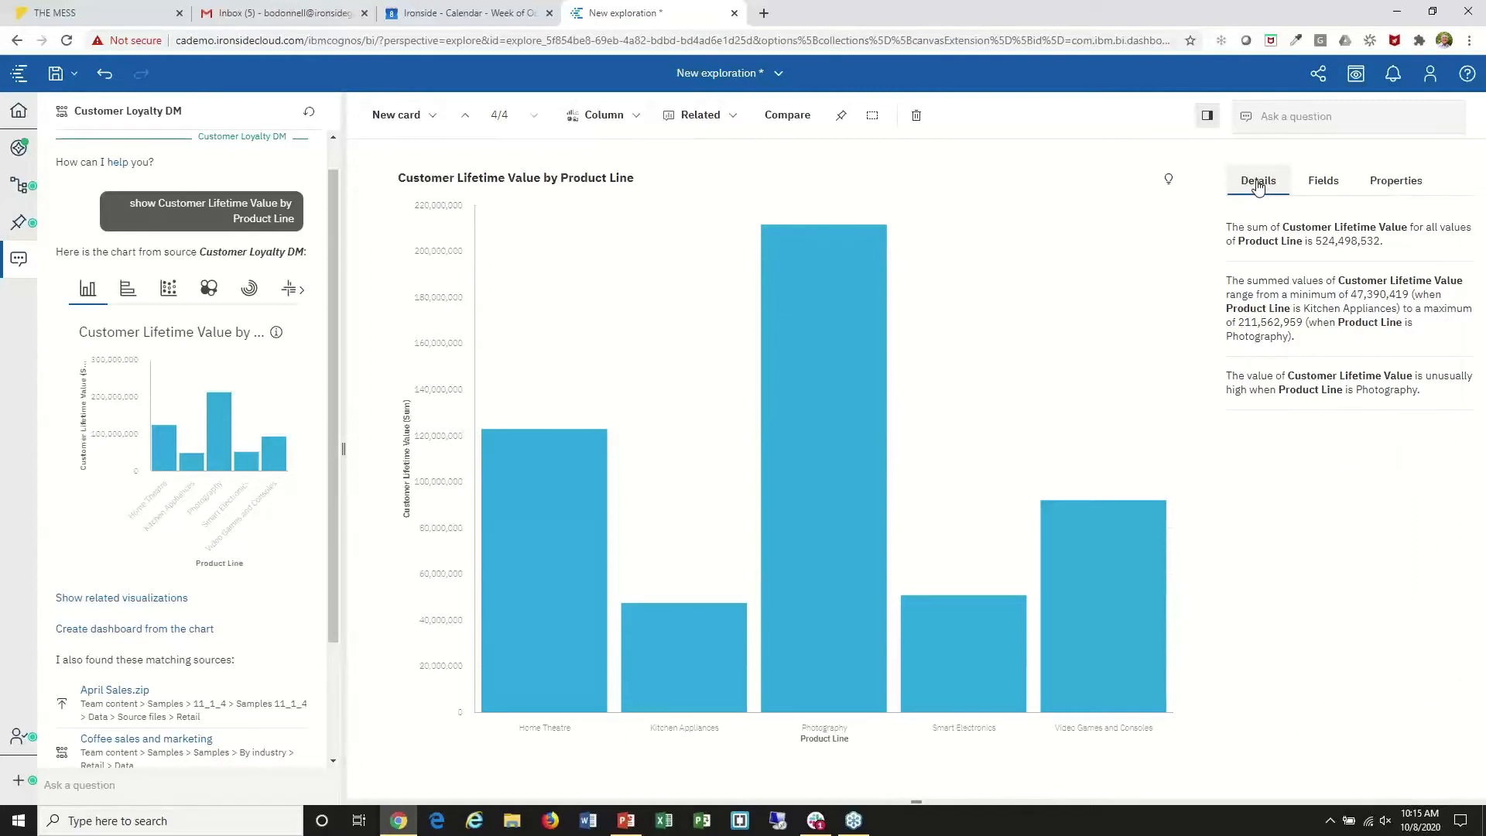
{"action": "left_click", "coordinate": [1316, 183]}
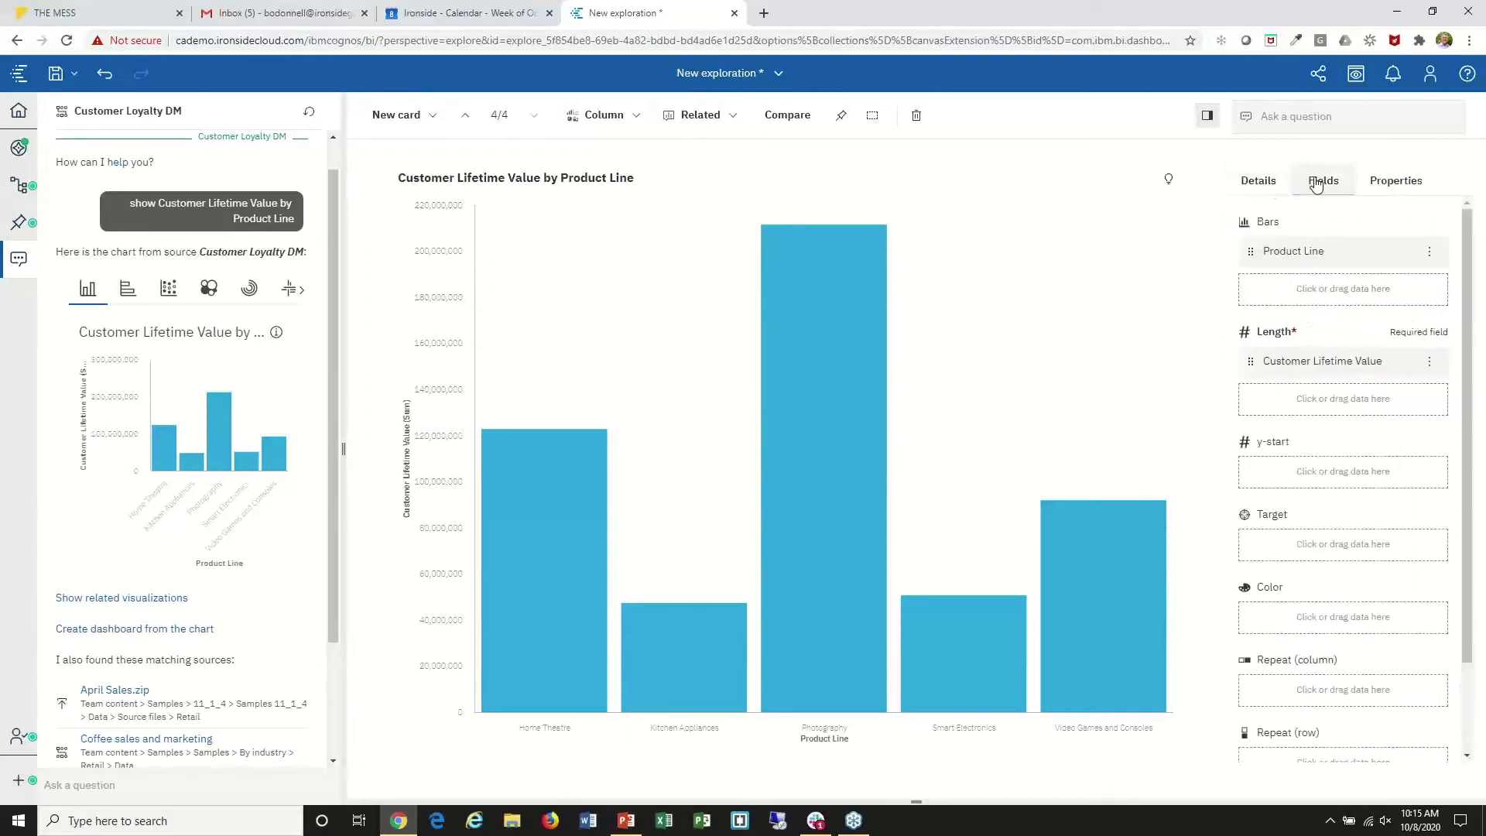
{"action": "left_click", "coordinate": [1396, 186]}
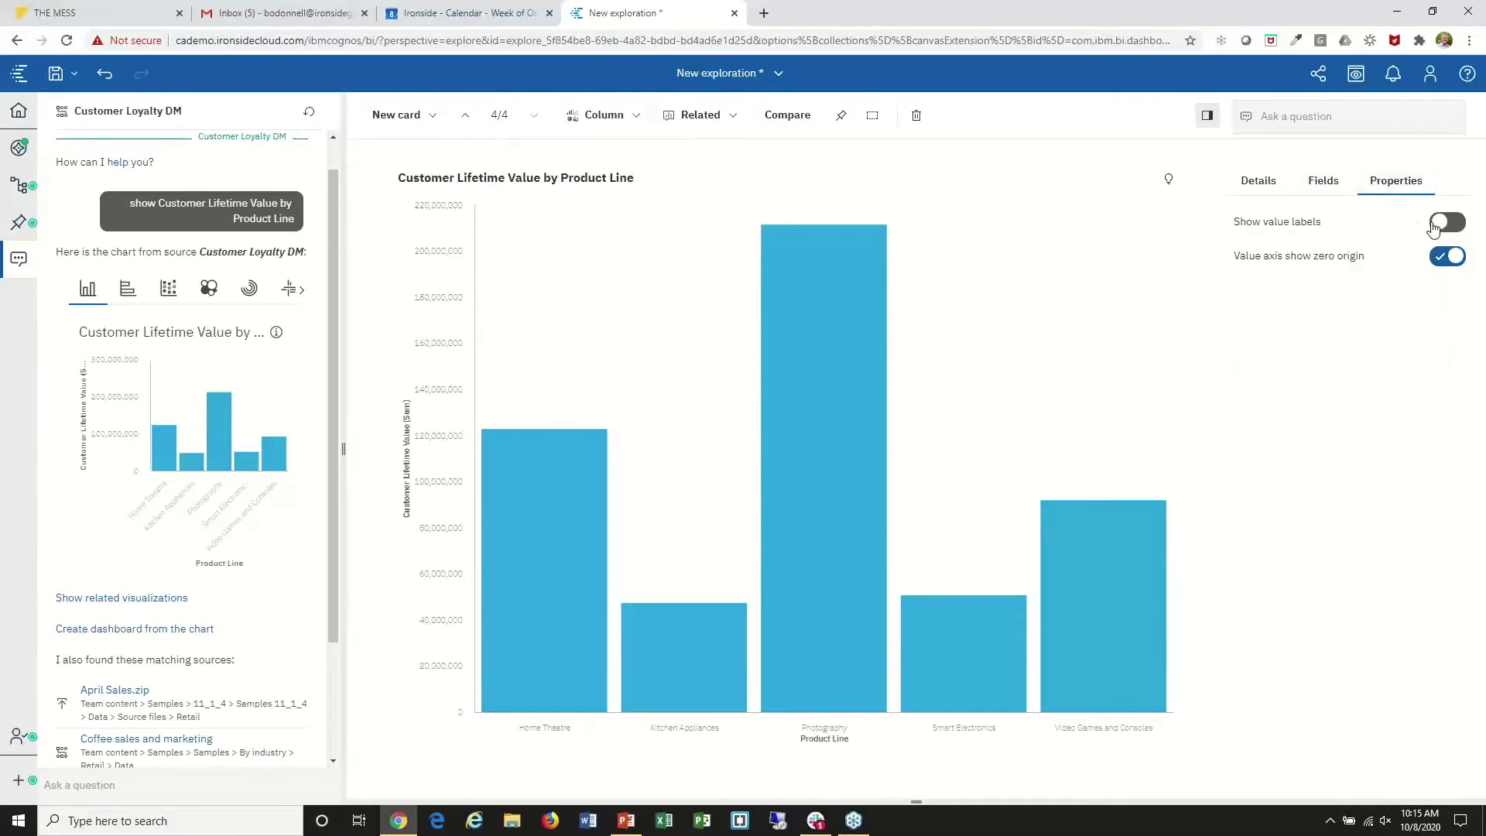
{"action": "left_click", "coordinate": [1436, 224]}
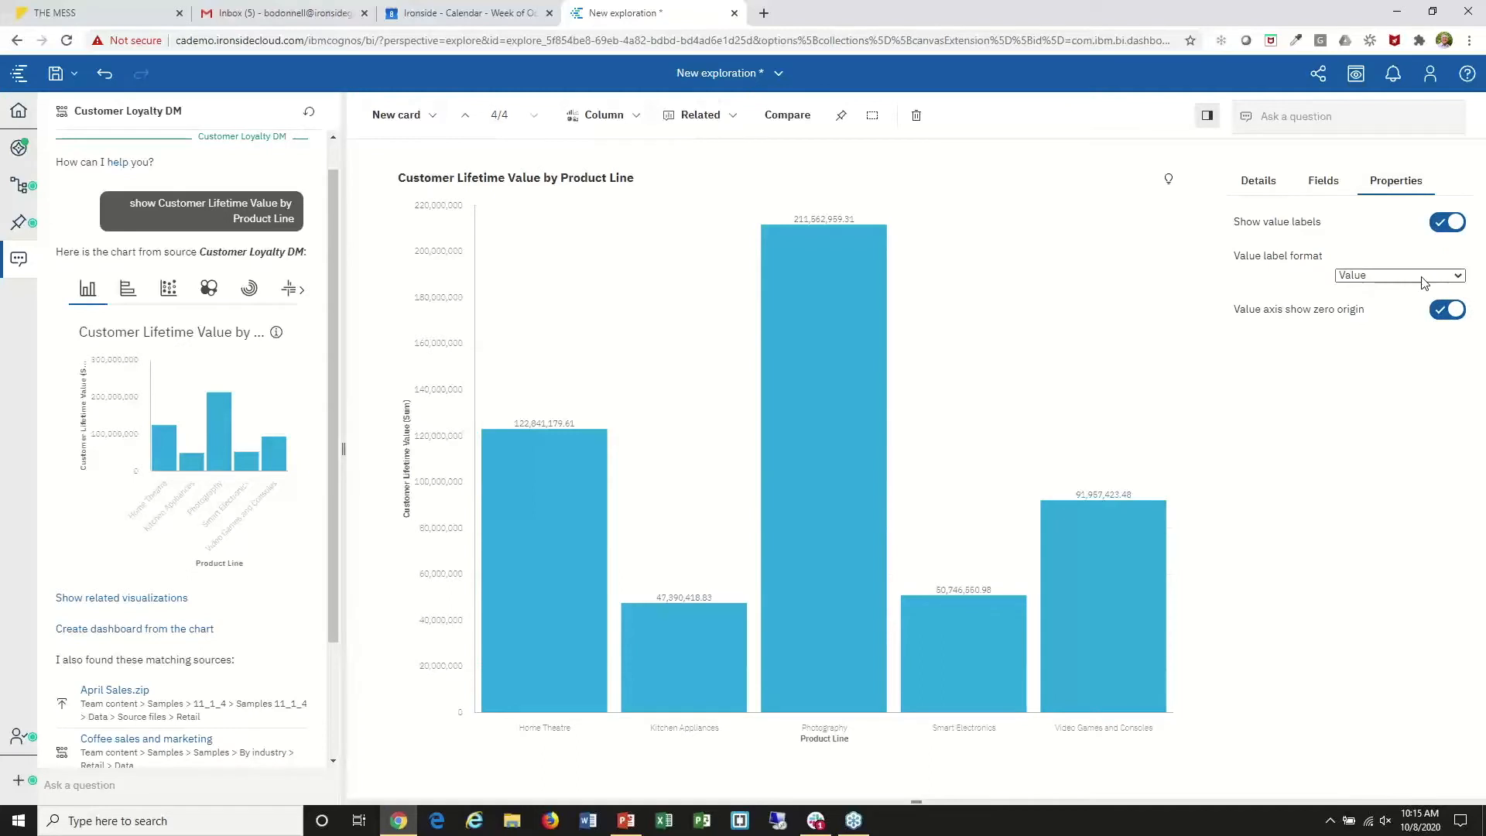
{"action": "left_click", "coordinate": [1425, 279]}
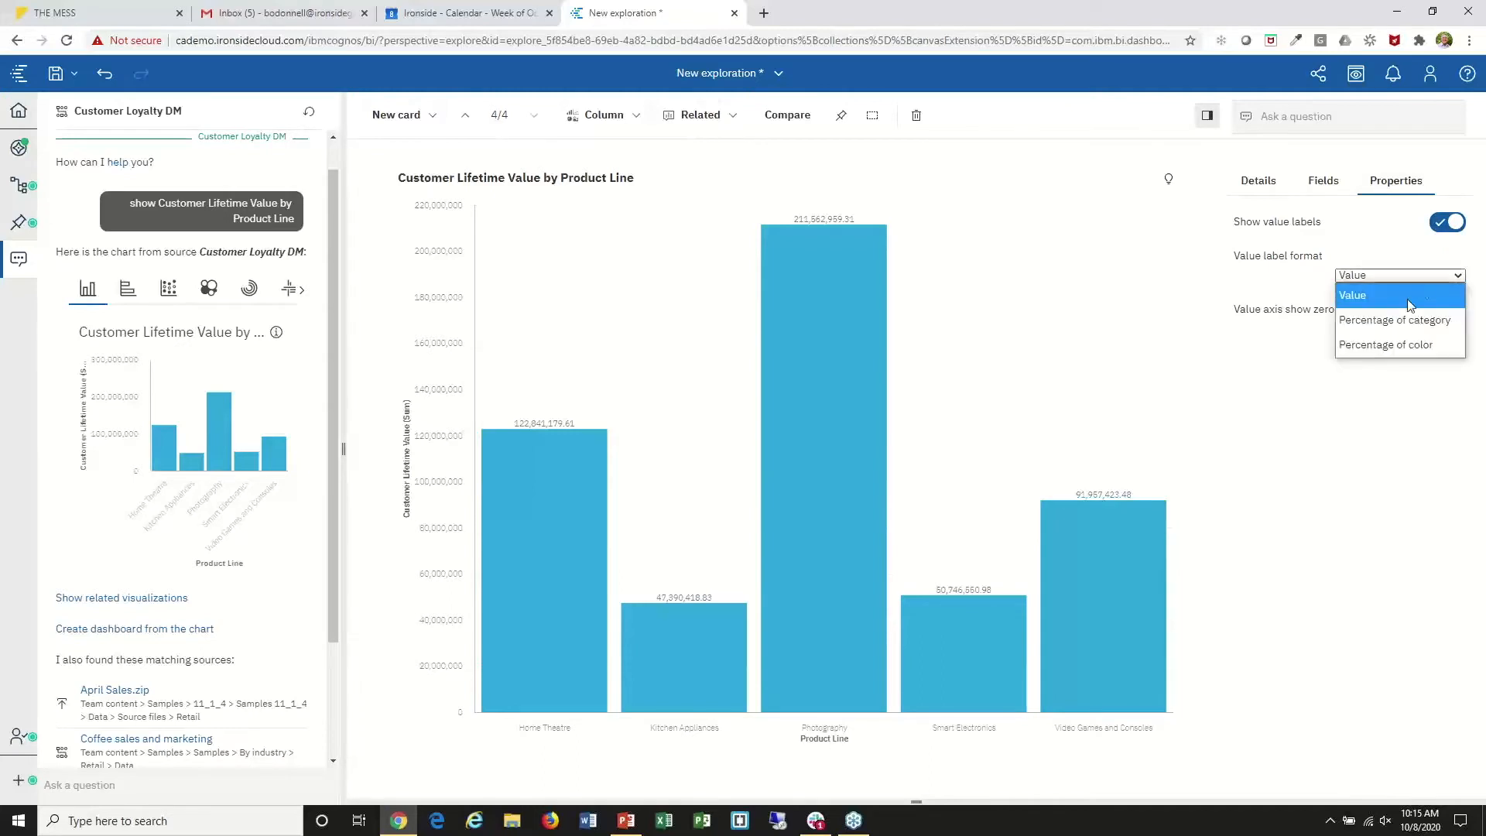
{"action": "left_click", "coordinate": [1388, 355]}
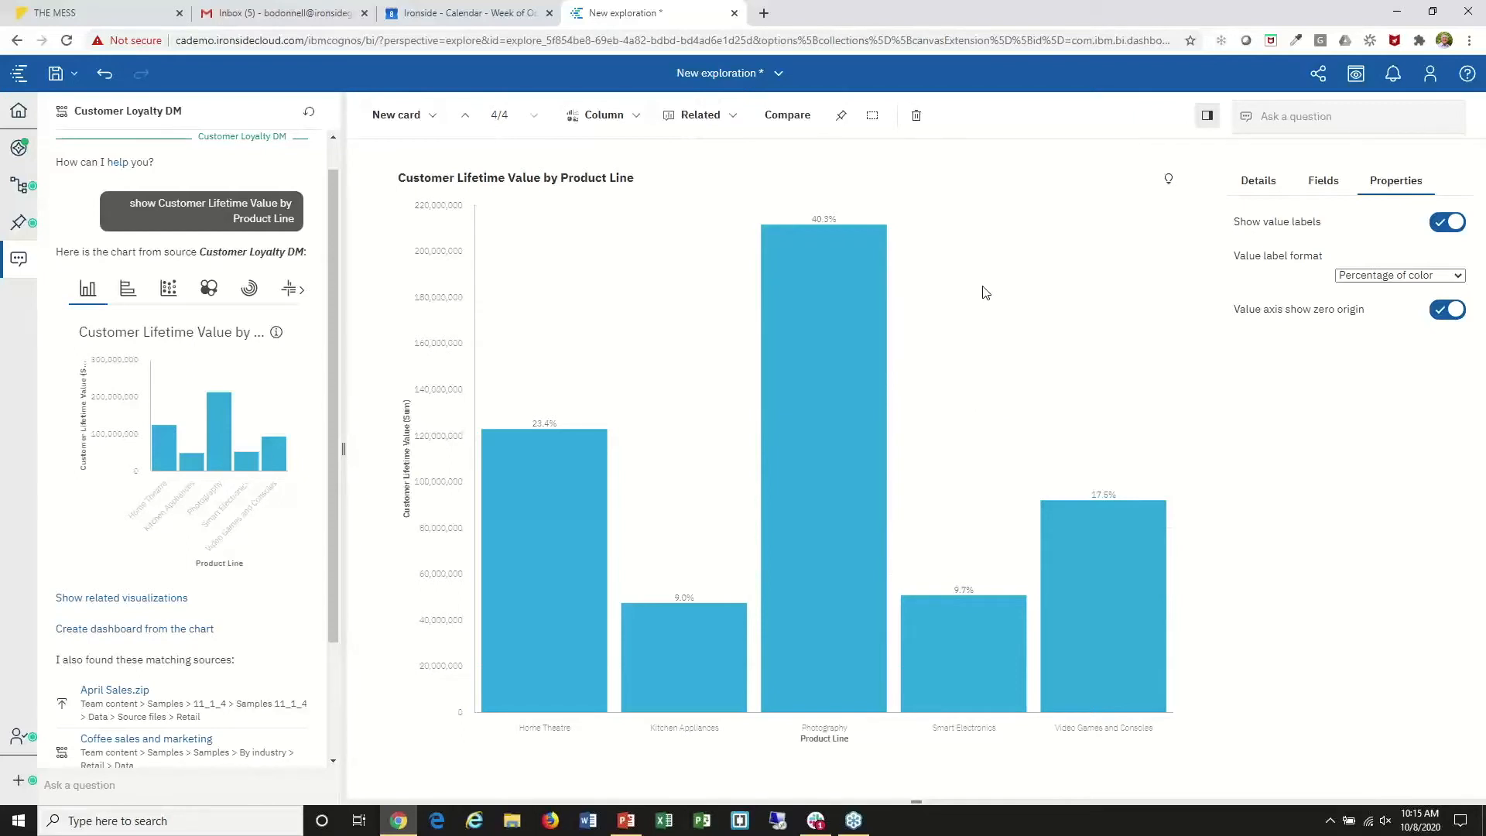
- Add a local LoyaltyStatus filter to the Product Line chart that includes VIP, Platinum and Elite
{"action": "left_click", "coordinate": [1324, 183]}
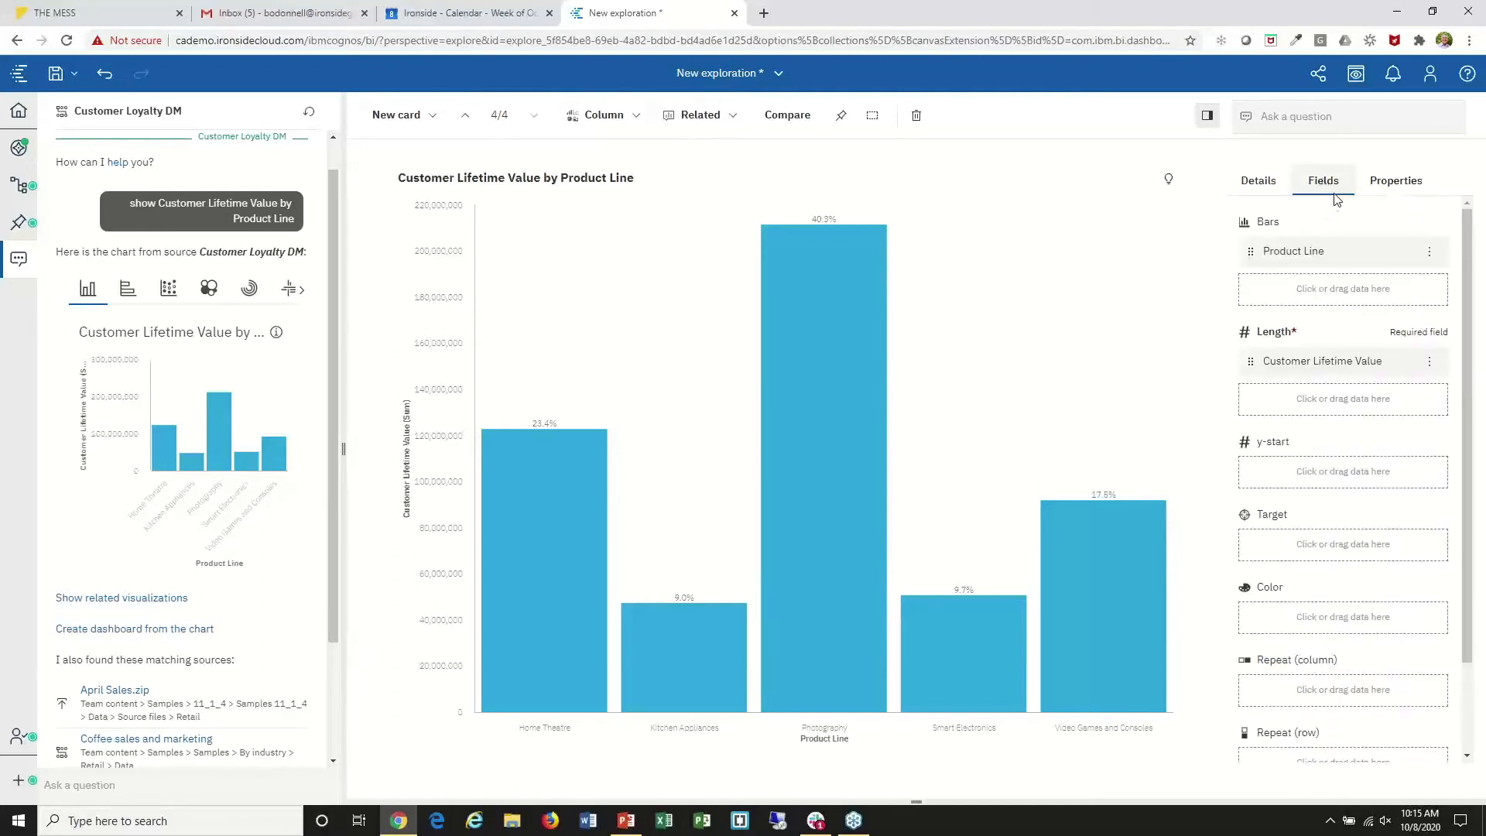
{"action": "left_click_drag", "start_coordinate": [1467, 316], "coordinate": [1475, 404]}
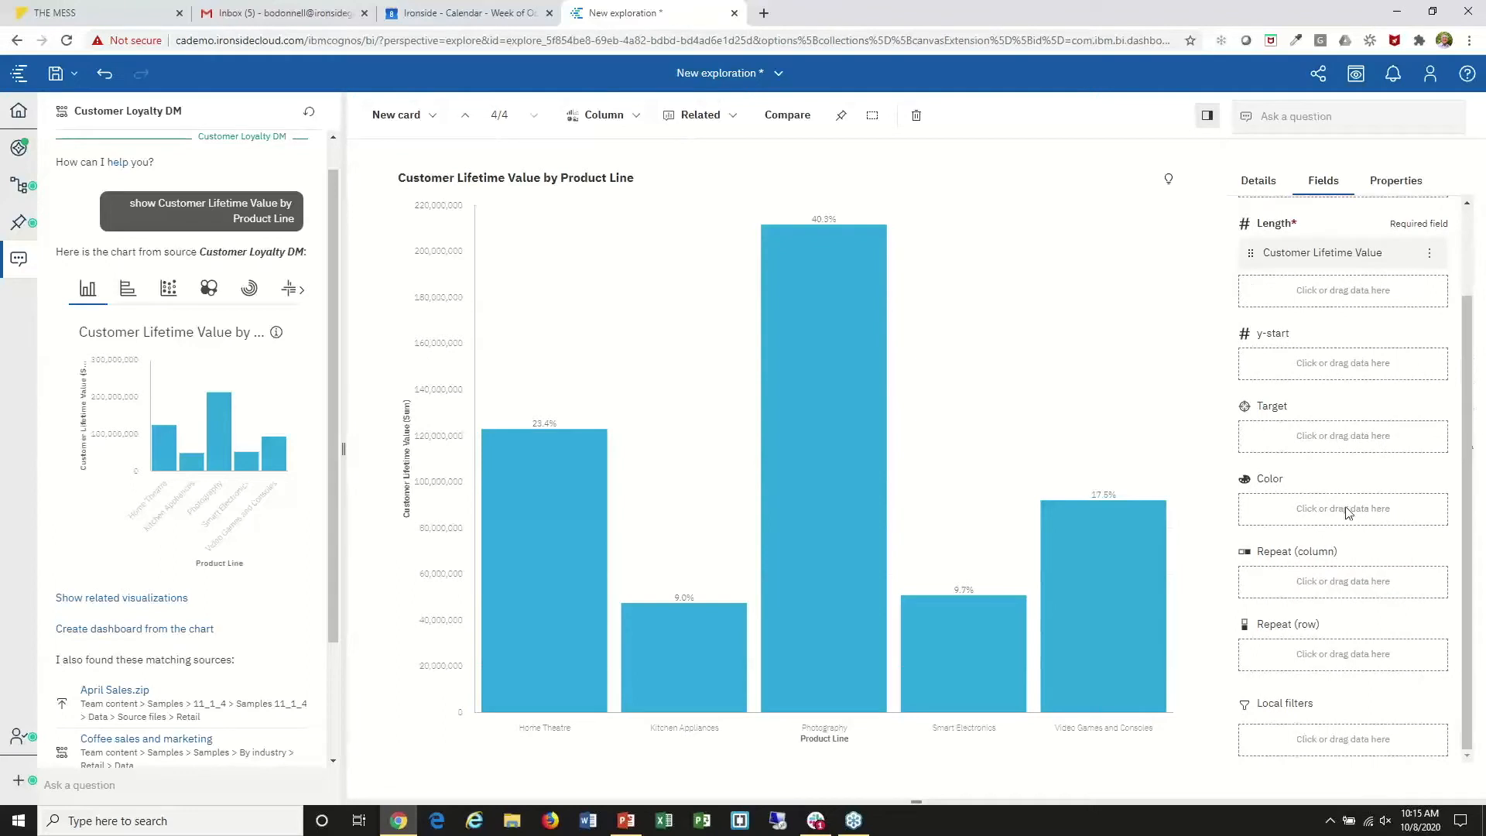
{"action": "left_click", "coordinate": [21, 192]}
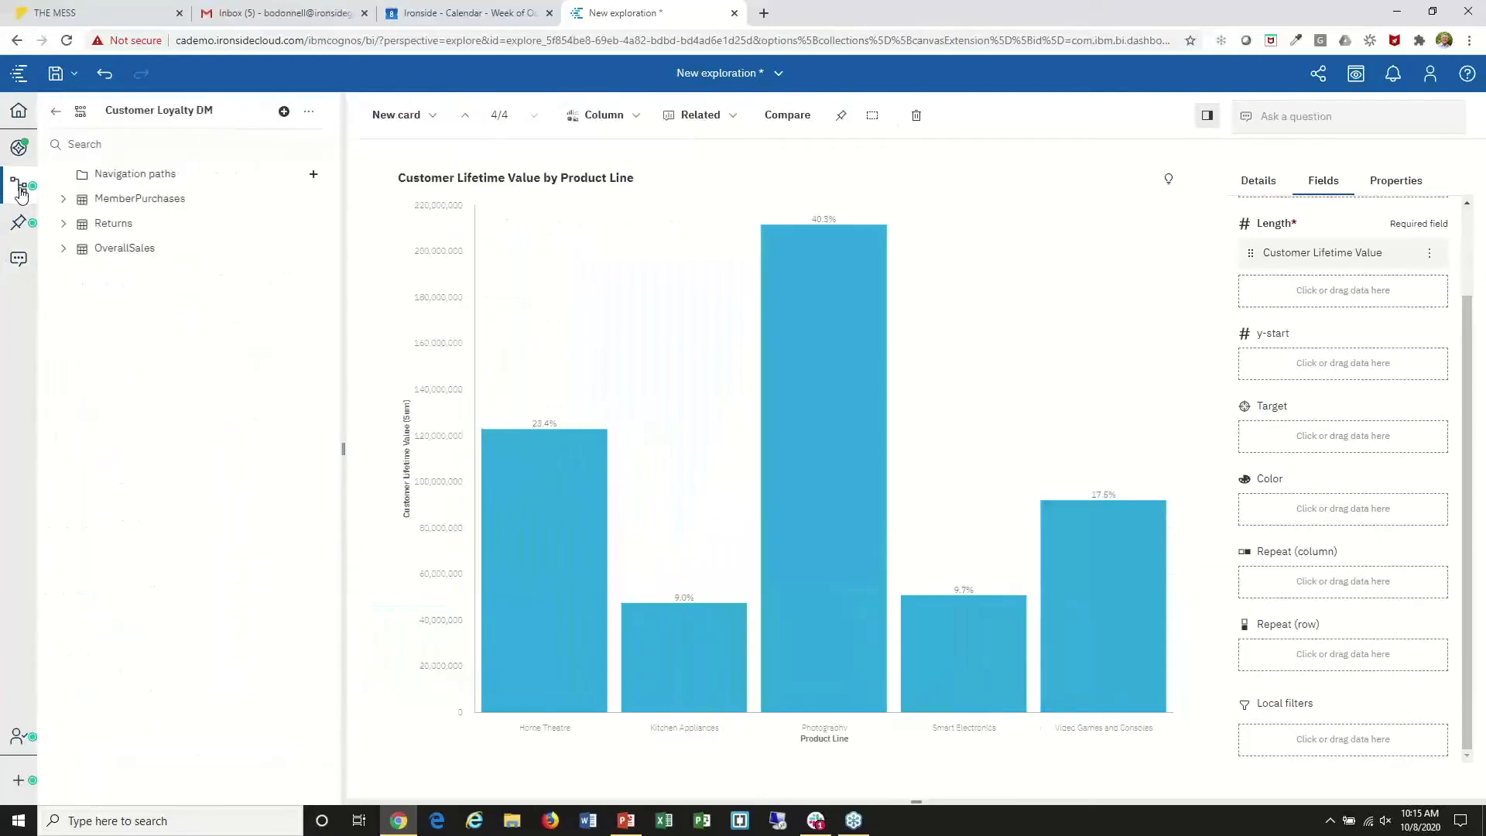
{"action": "left_click", "coordinate": [64, 199]}
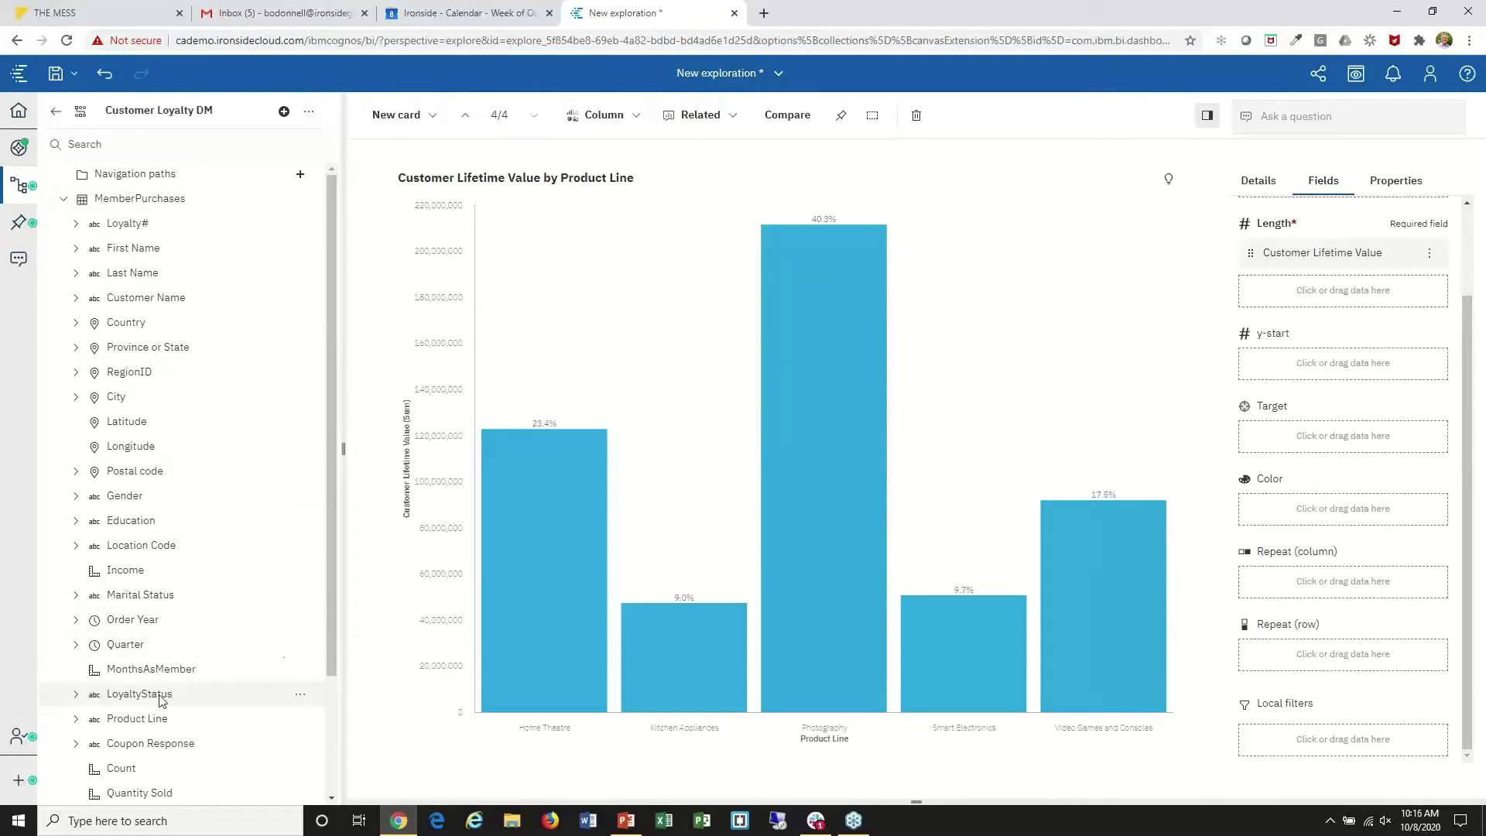
{"action": "left_click", "coordinate": [1325, 741]}
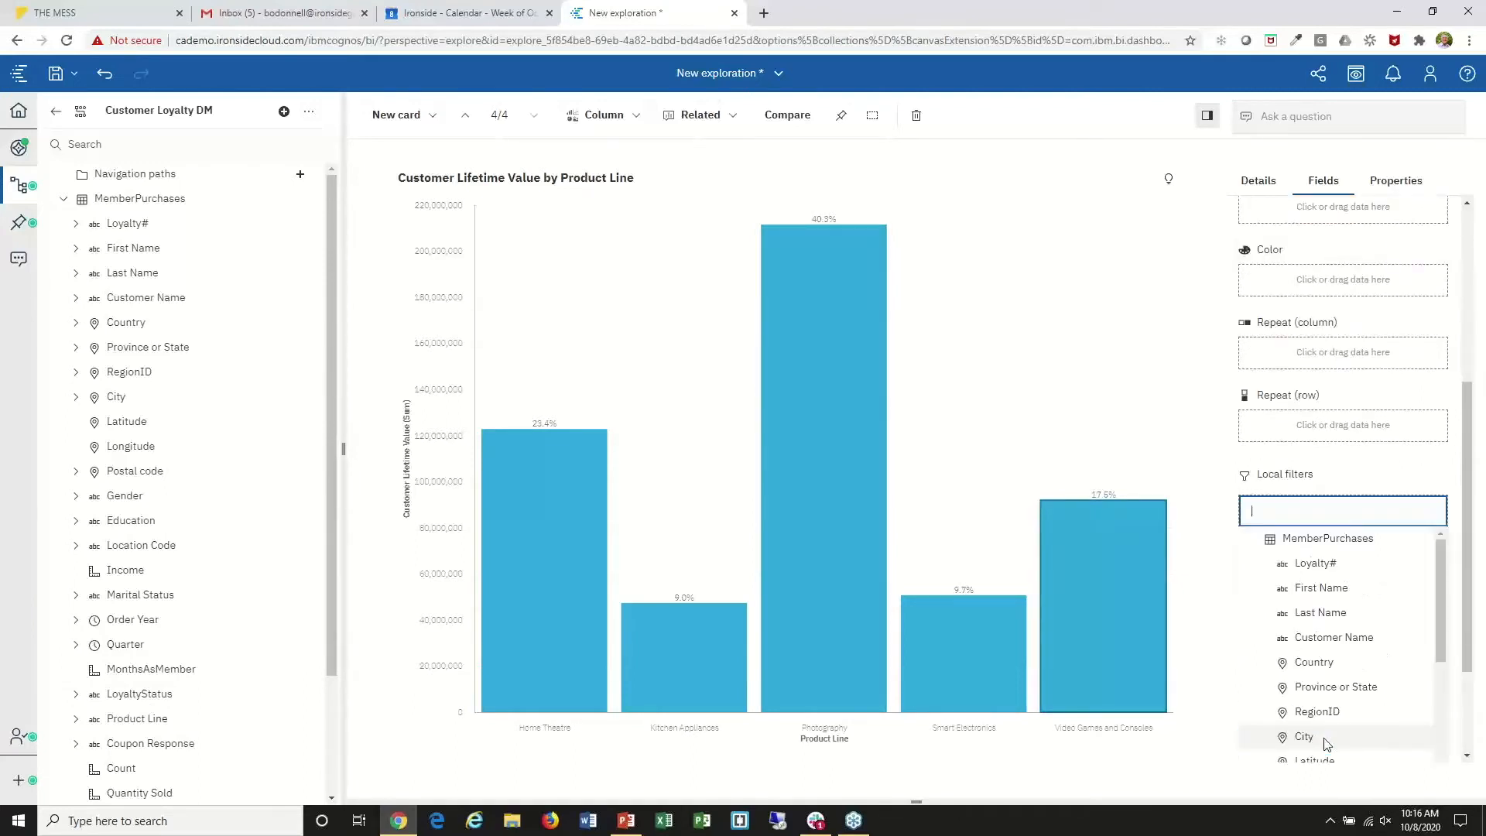
{"action": "type", "text": "loy"}
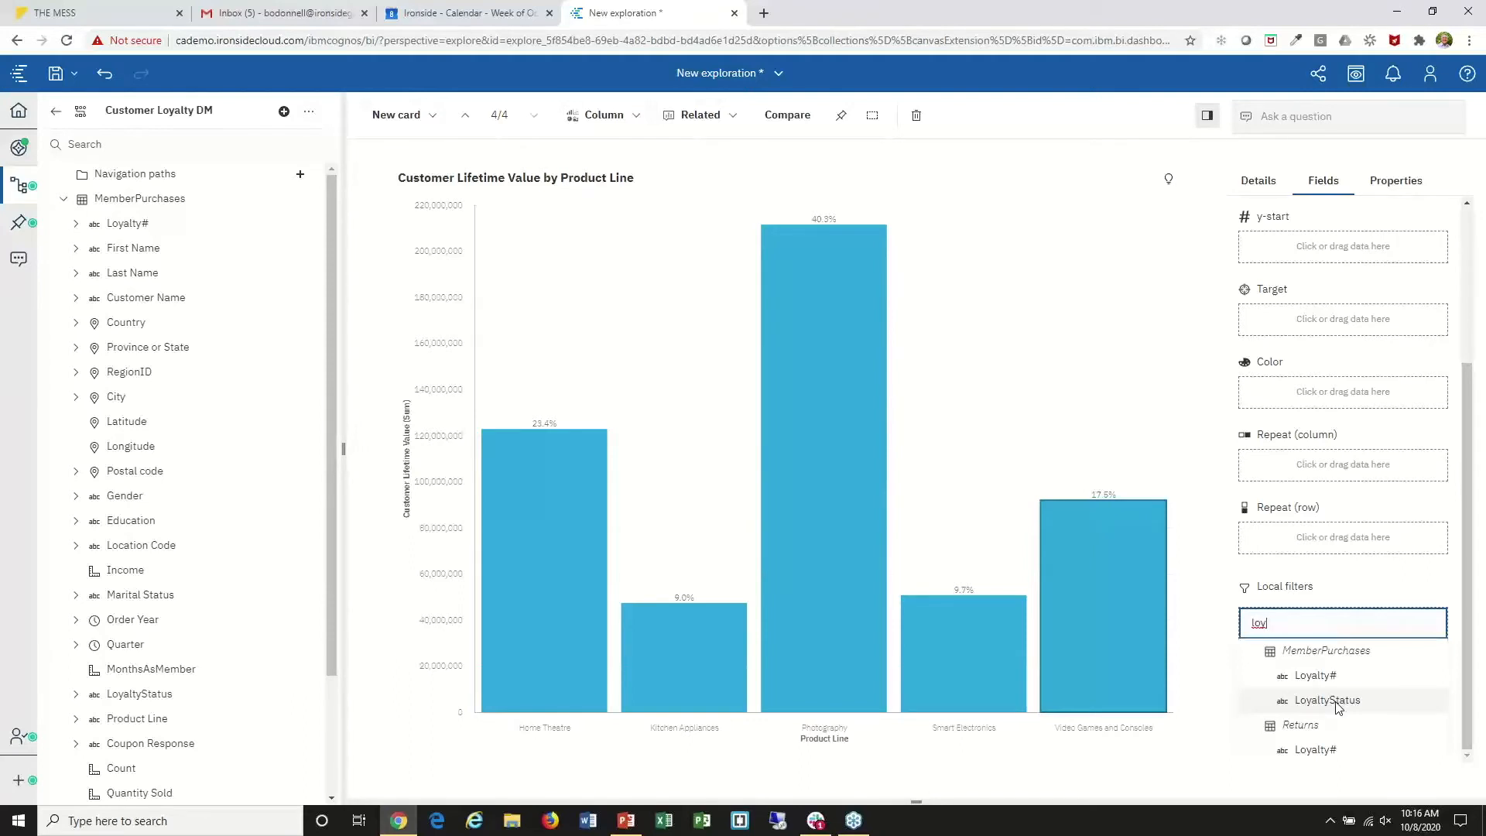
{"action": "left_click", "coordinate": [1337, 706]}
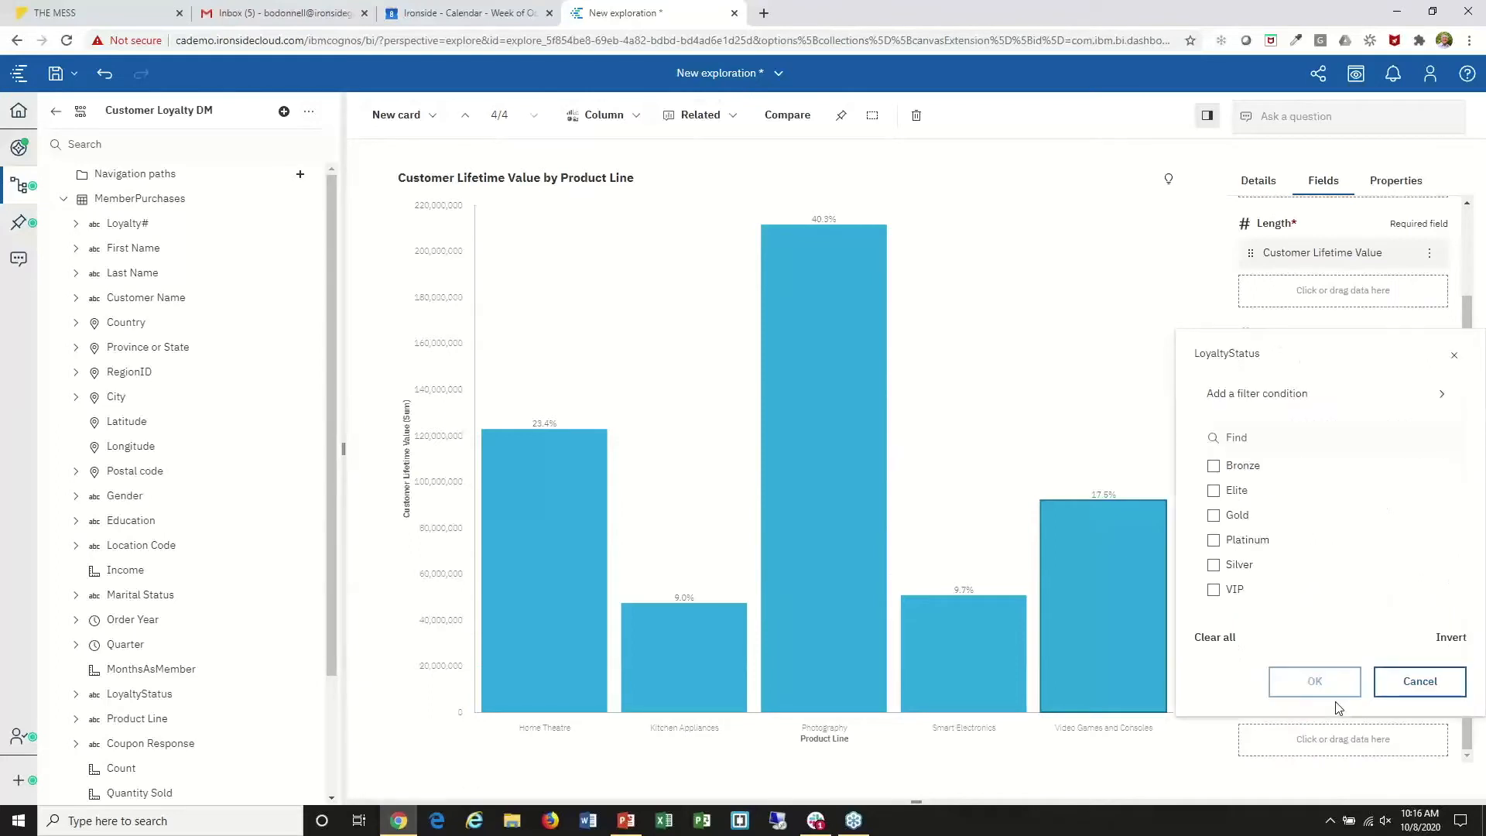
{"action": "left_click", "coordinate": [1214, 590]}
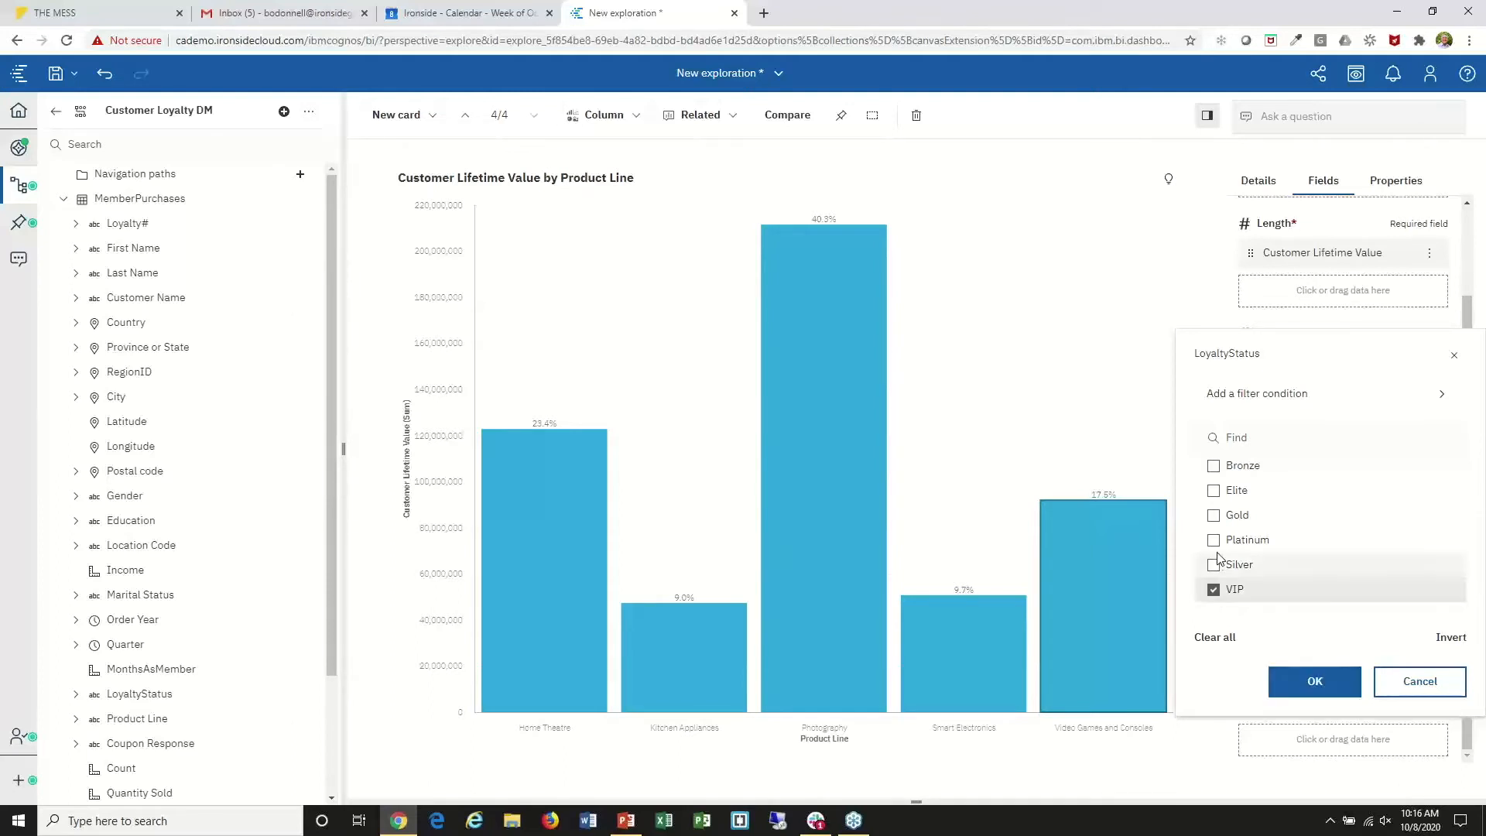
{"action": "left_click", "coordinate": [1214, 541]}
{"action": "left_click", "coordinate": [1213, 492]}
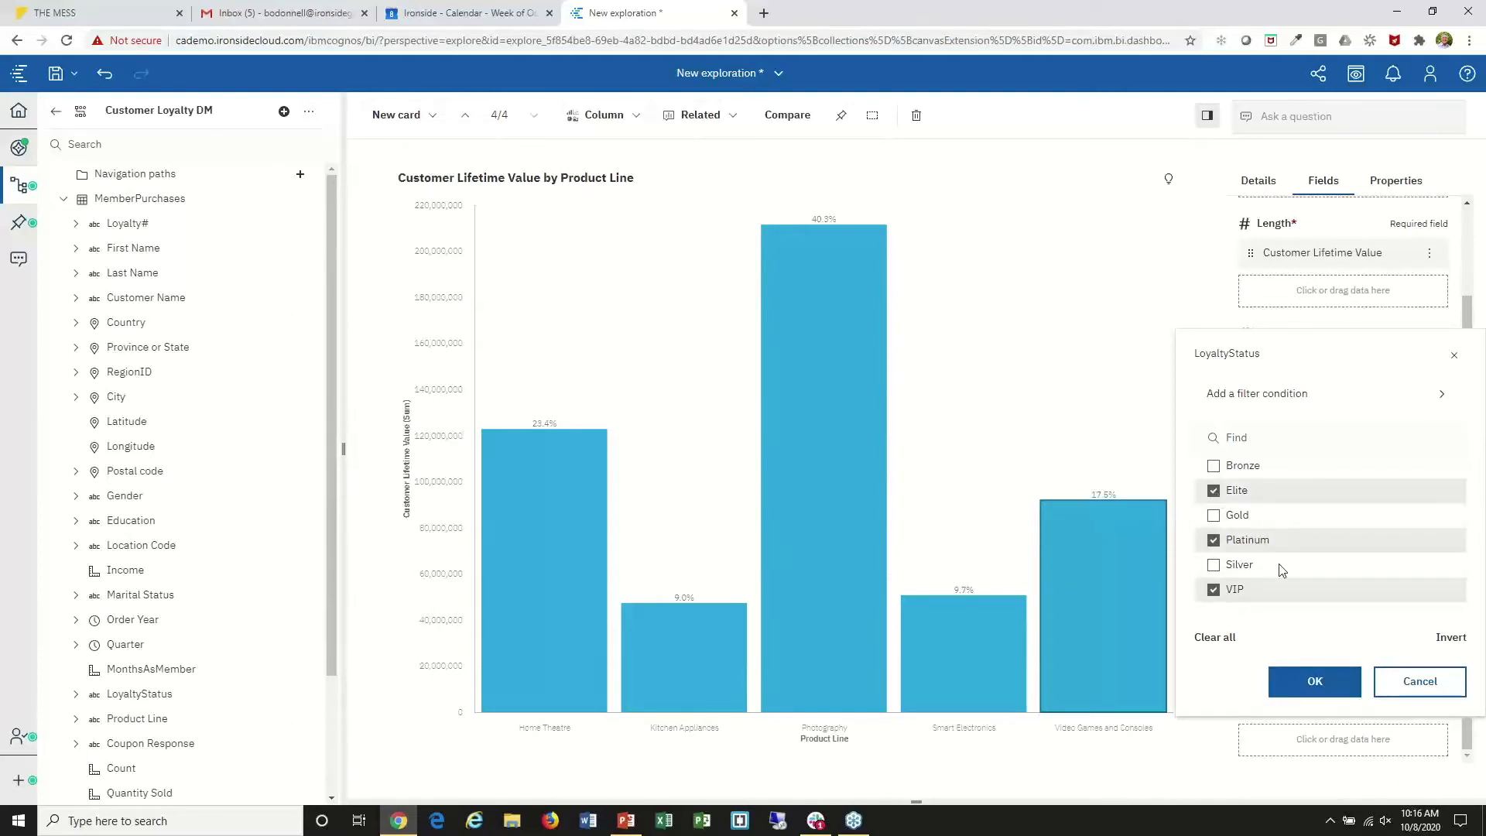
{"action": "left_click", "coordinate": [1316, 682]}
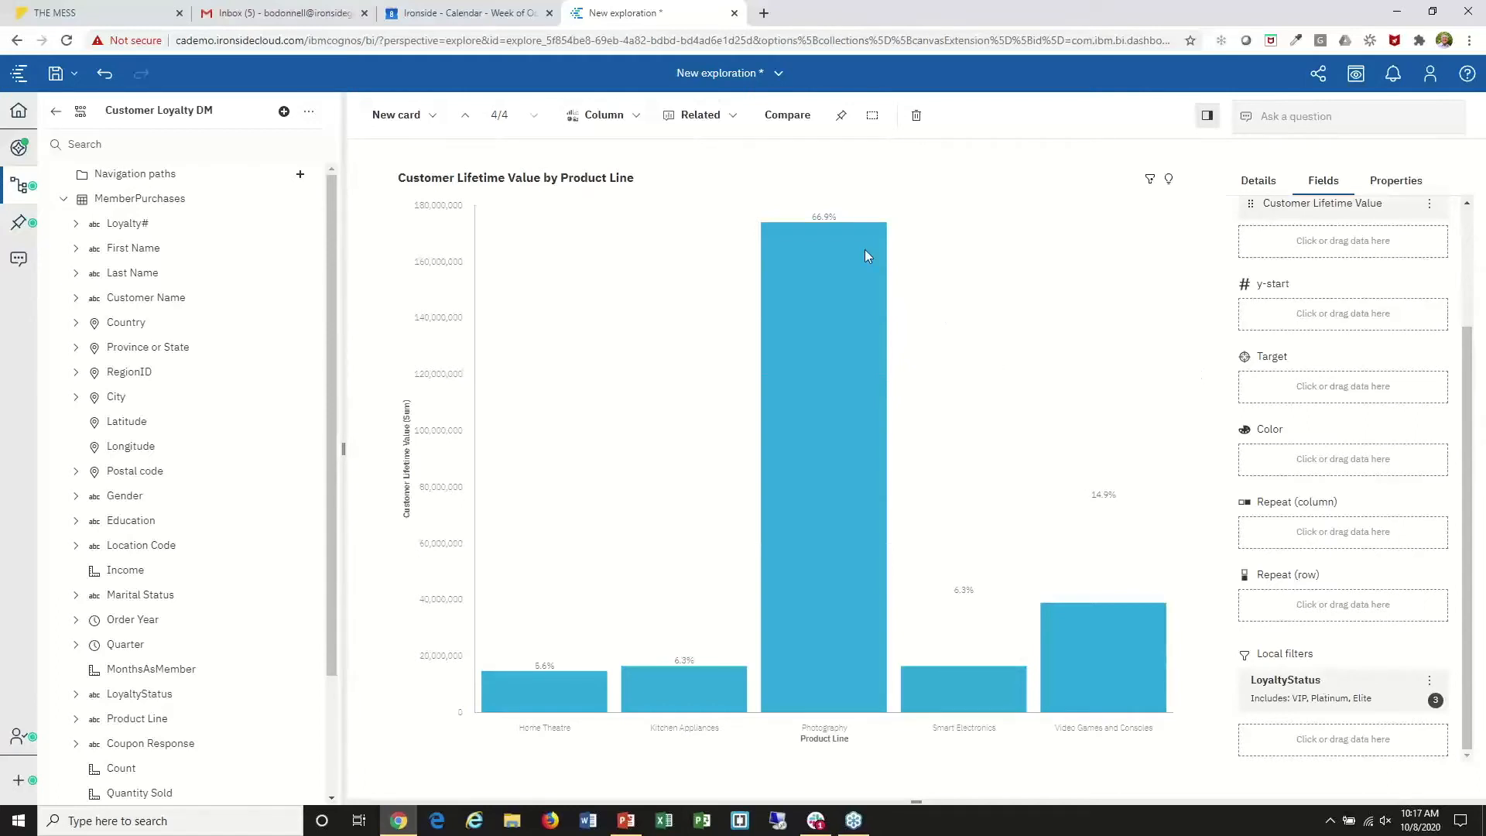
- Create a comparison card from the filtered chart using the recommended inverted LoyaltyStatus filter
{"action": "left_click", "coordinate": [788, 115]}
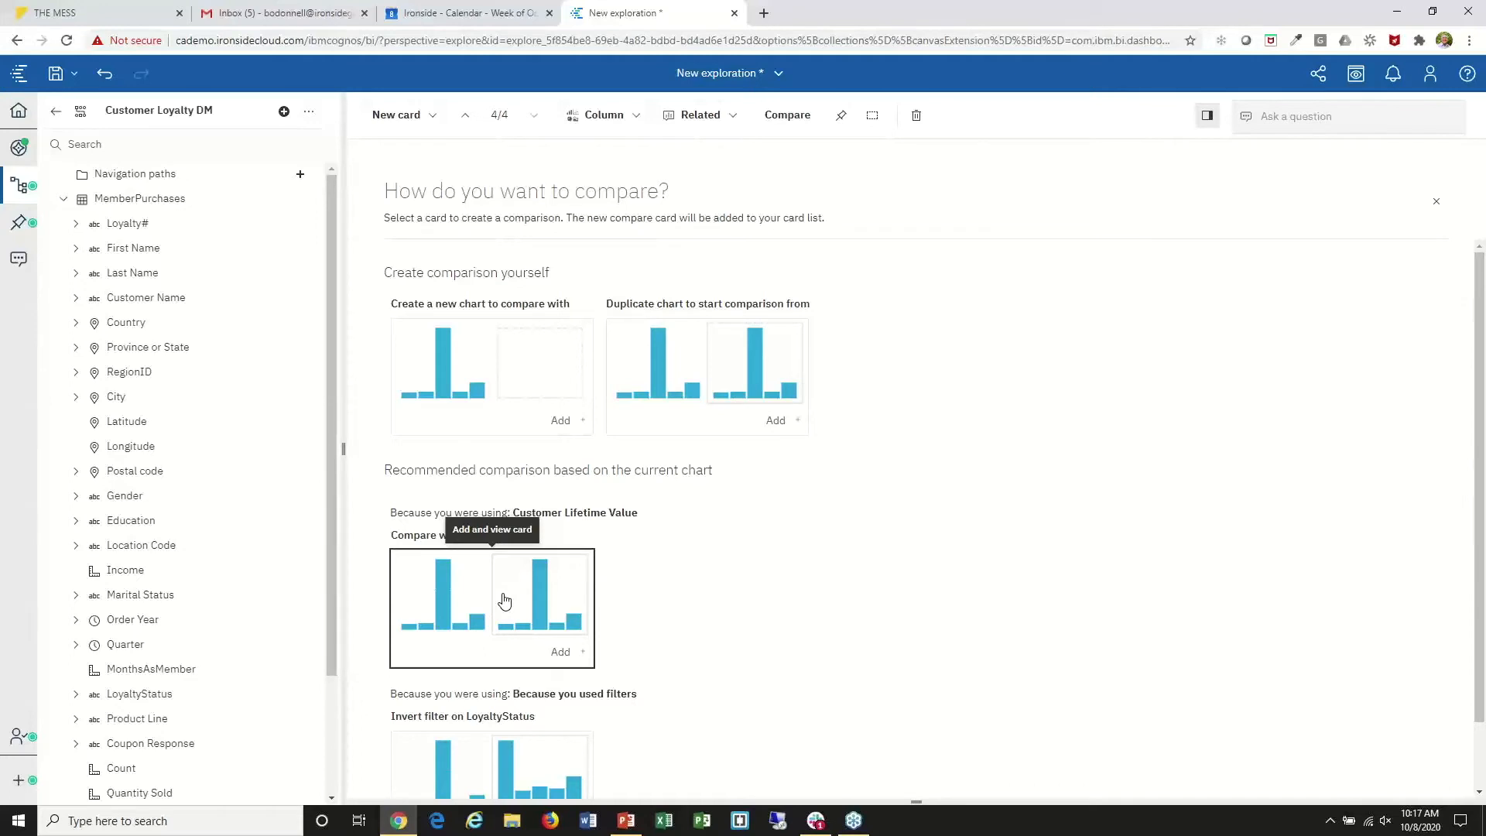
{"action": "scroll", "coordinate": [706, 561], "scroll_direction": "down", "scroll_amount": 1}
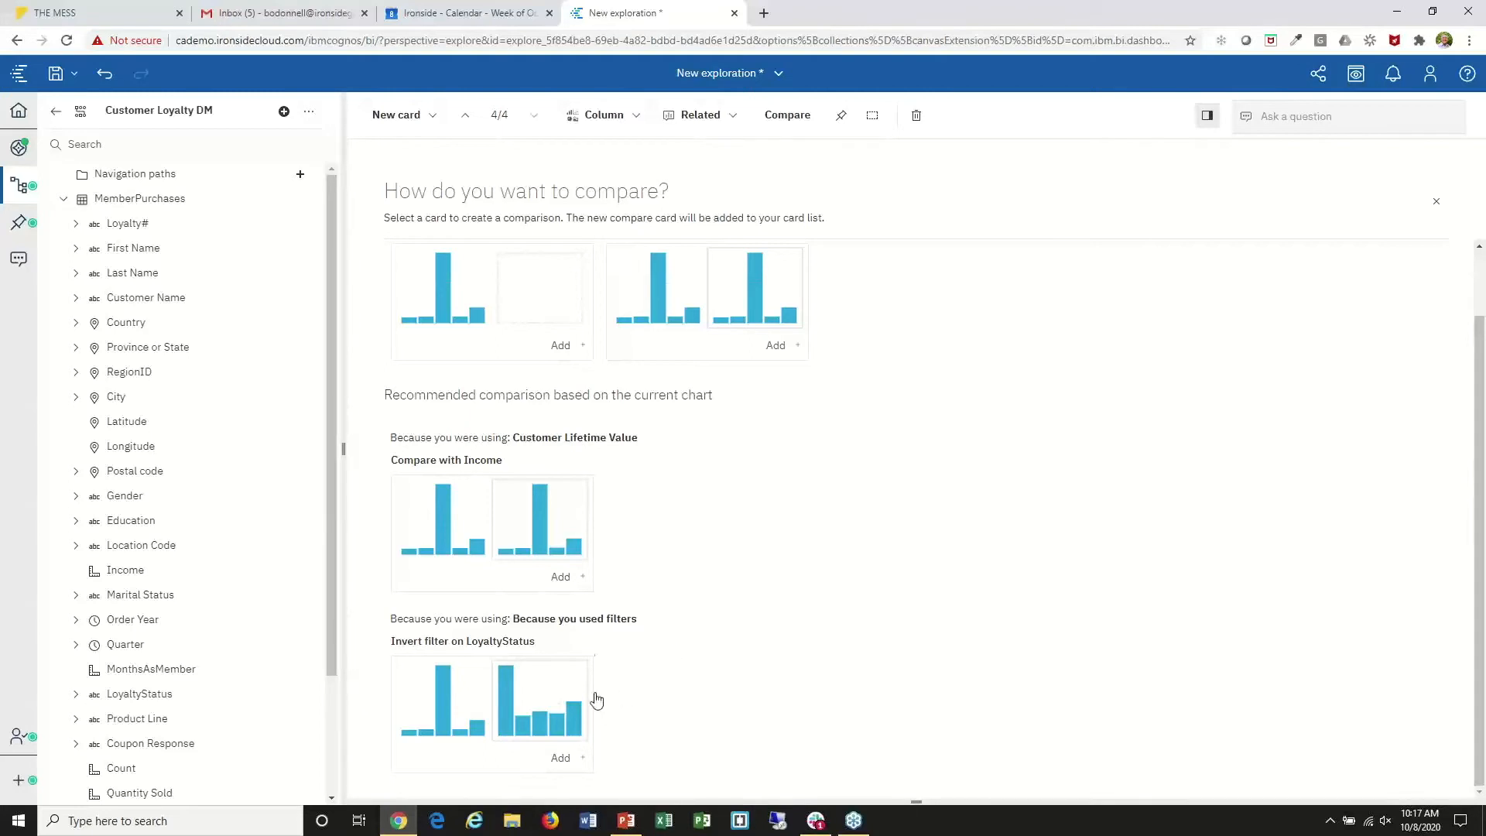
{"action": "left_click", "coordinate": [504, 716]}
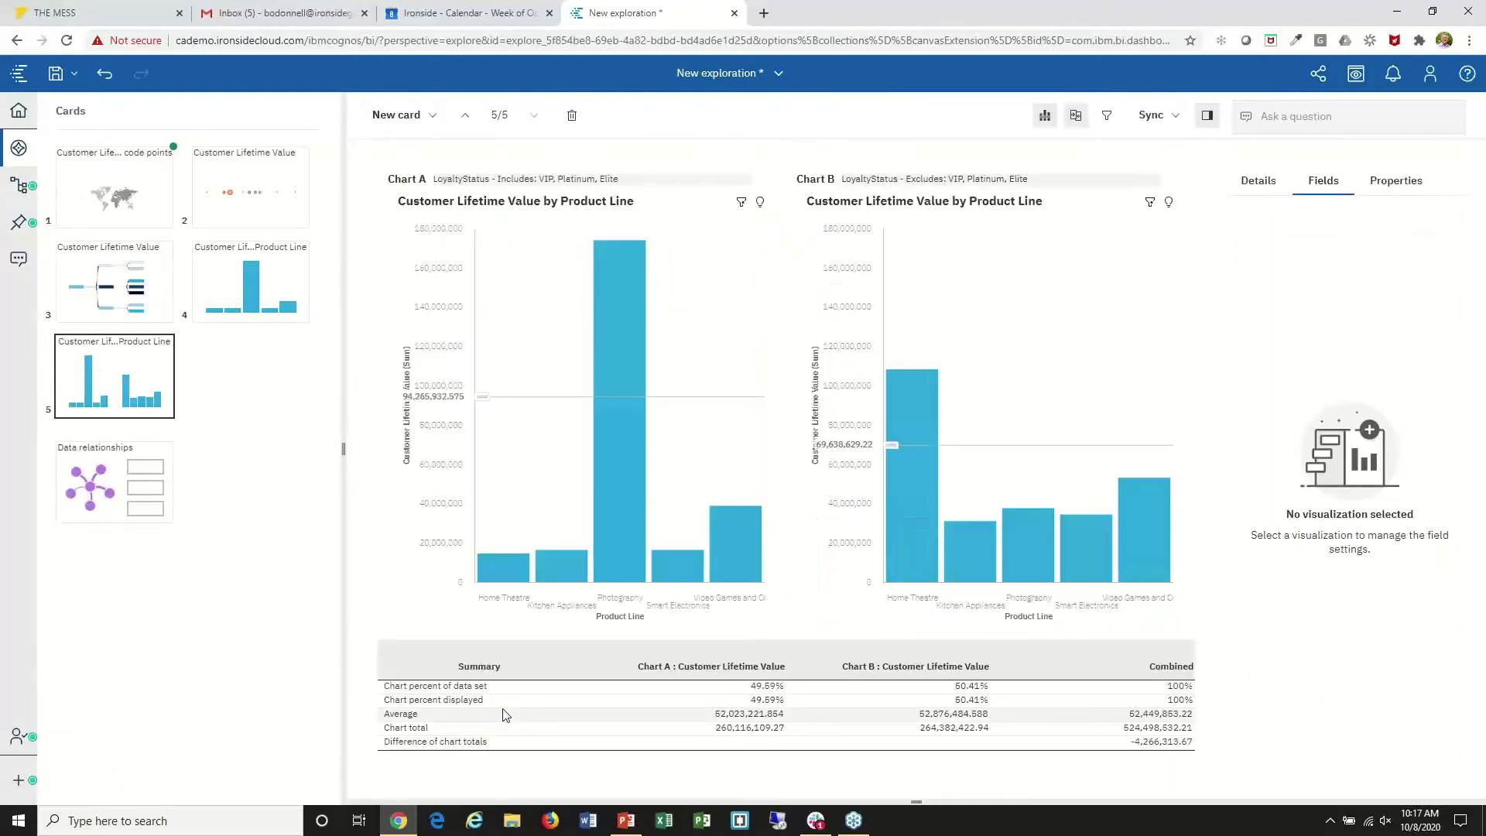
- Narrow the Cards pane, and check the LoyaltyStatus local filters of Chart B and Chart A
{"action": "left_click_drag", "start_coordinate": [342, 393], "coordinate": [248, 411]}
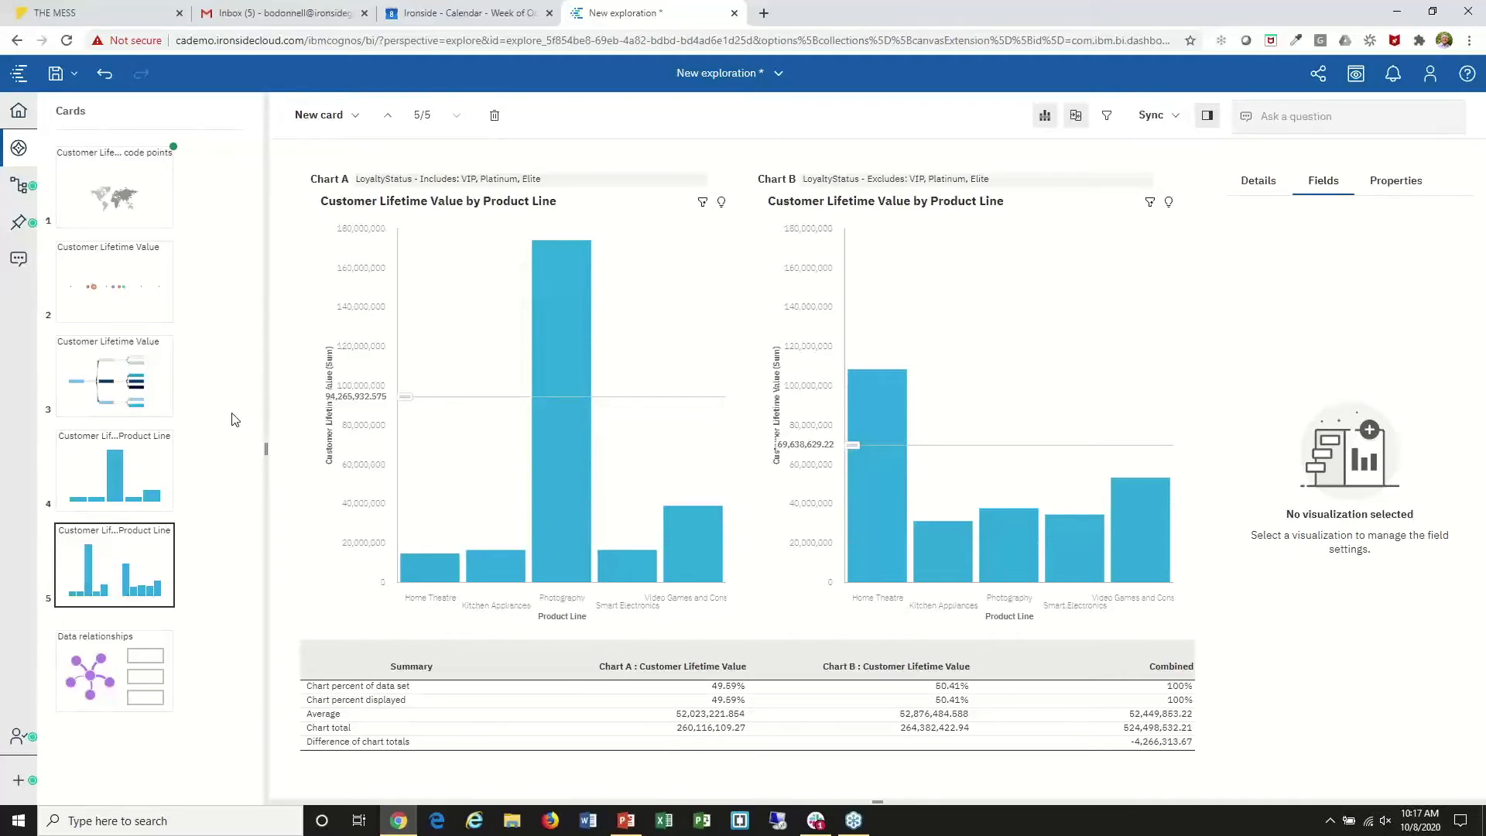
{"action": "left_click", "coordinate": [1042, 356]}
{"action": "scroll", "coordinate": [1273, 283], "scroll_direction": "down", "scroll_amount": 3}
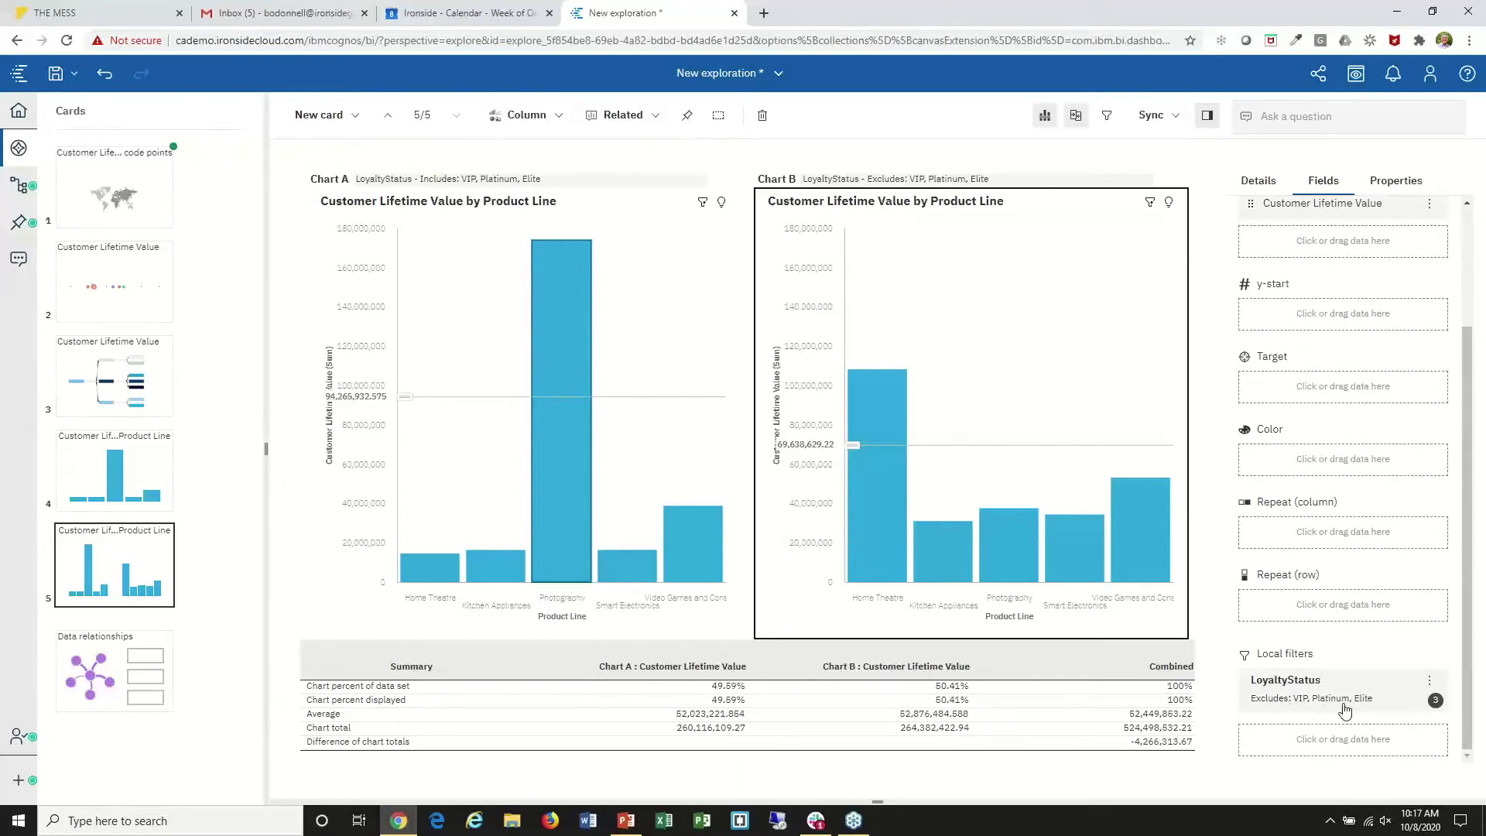
{"action": "left_click", "coordinate": [637, 338]}
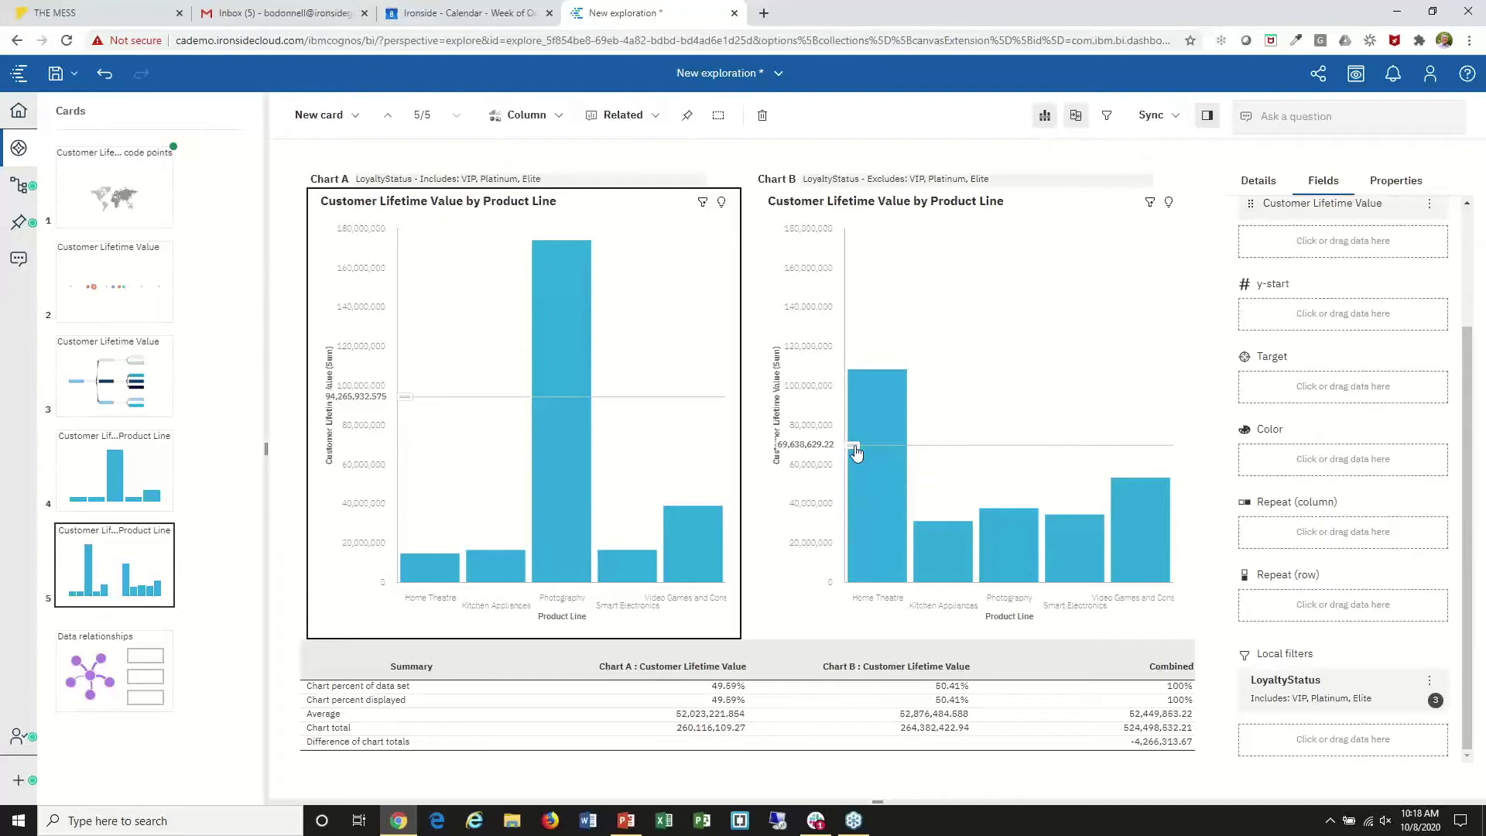
- Hide and show again the compare lines and the compare stats table on the comparison card
{"action": "left_click", "coordinate": [1043, 116]}
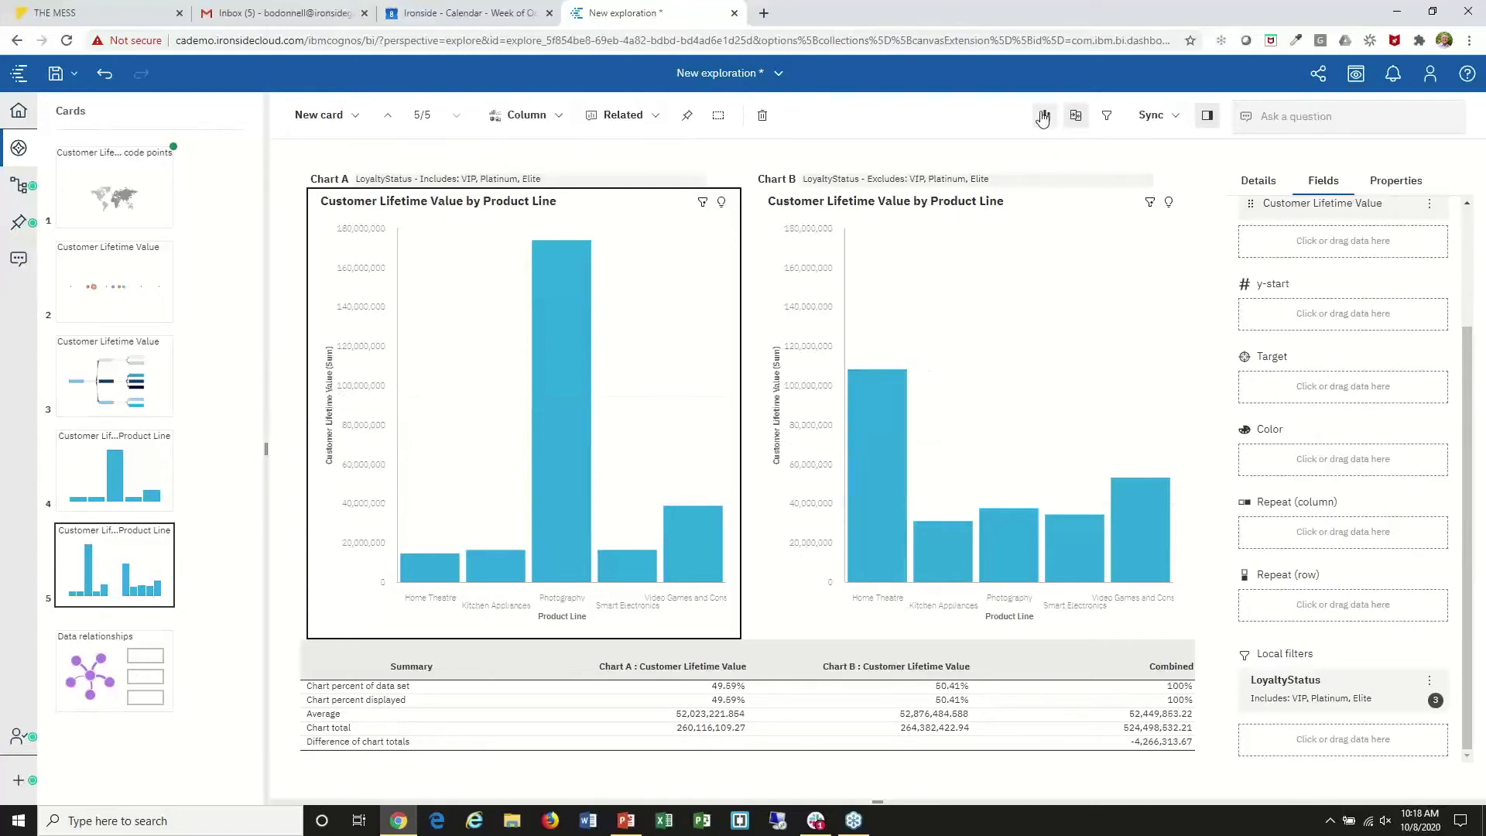
{"action": "left_click", "coordinate": [1043, 117]}
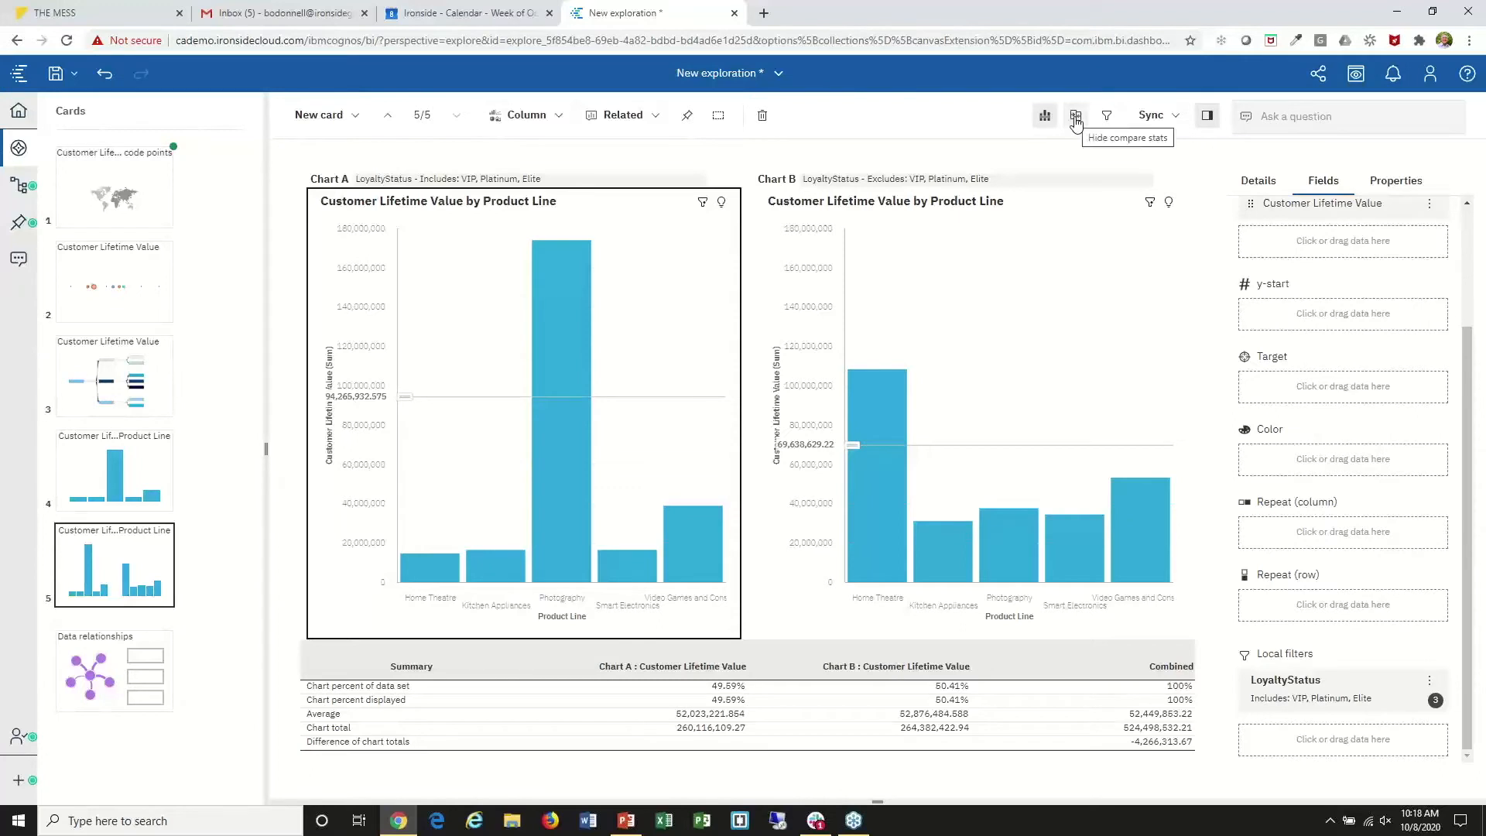
{"action": "left_click", "coordinate": [1076, 116]}
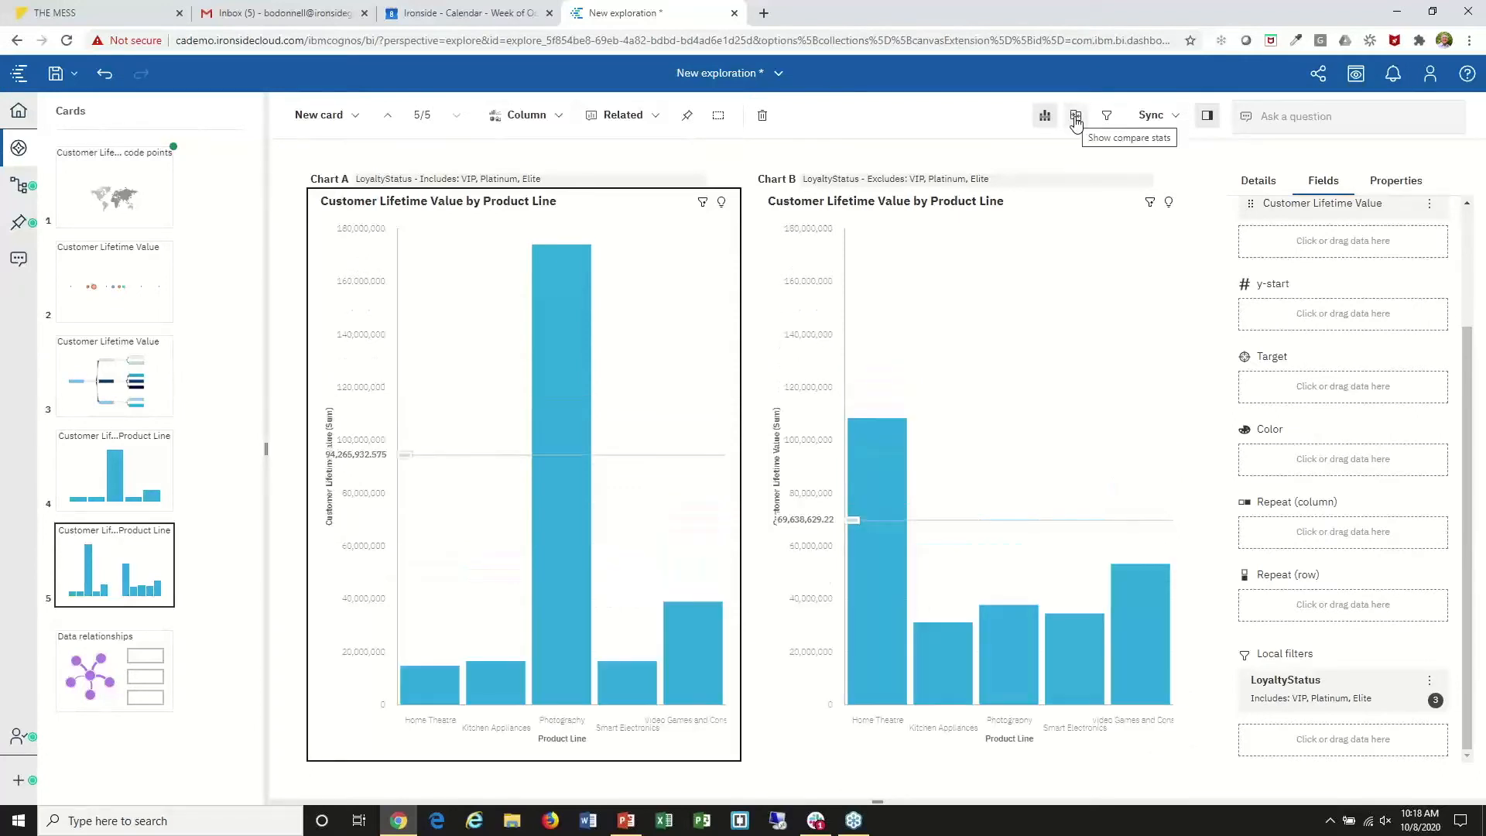
{"action": "left_click", "coordinate": [1075, 116]}
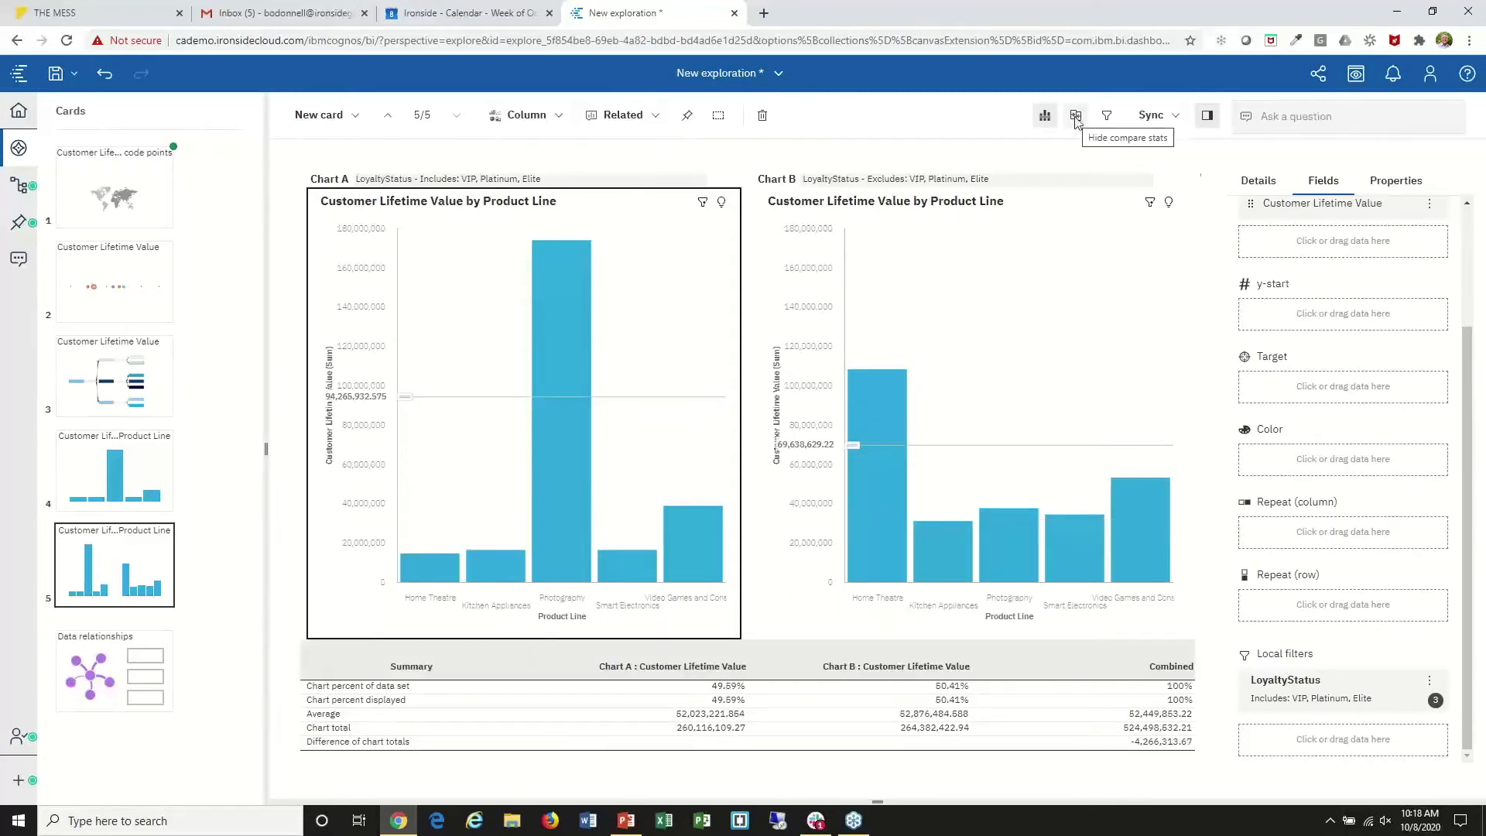
- Check the sync compare options, and move the compare line in Chart B up to about 87.4 million
{"action": "left_click", "coordinate": [1178, 119]}
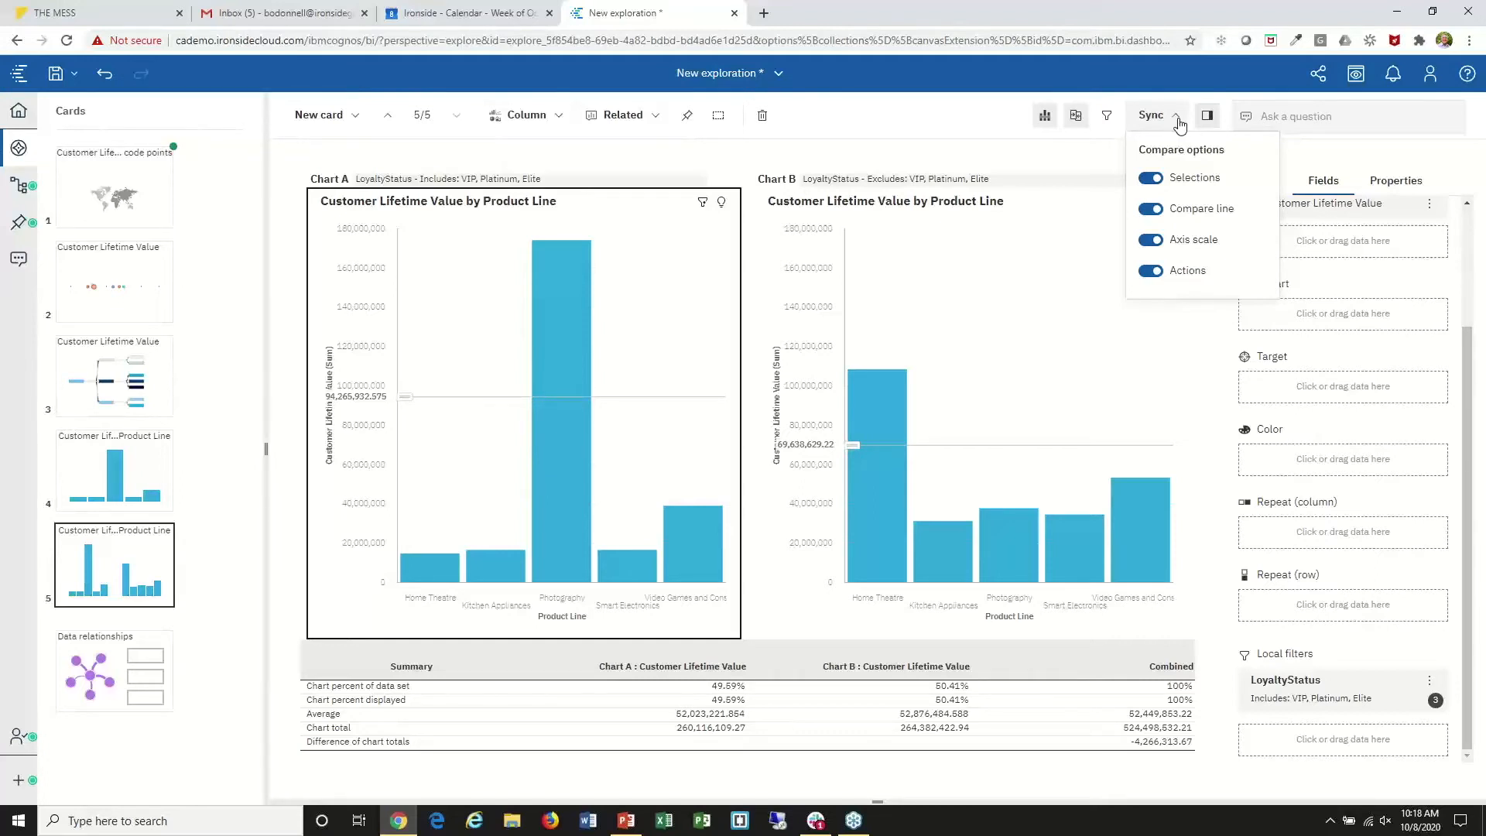
{"action": "left_click_drag", "start_coordinate": [854, 449], "coordinate": [858, 414]}
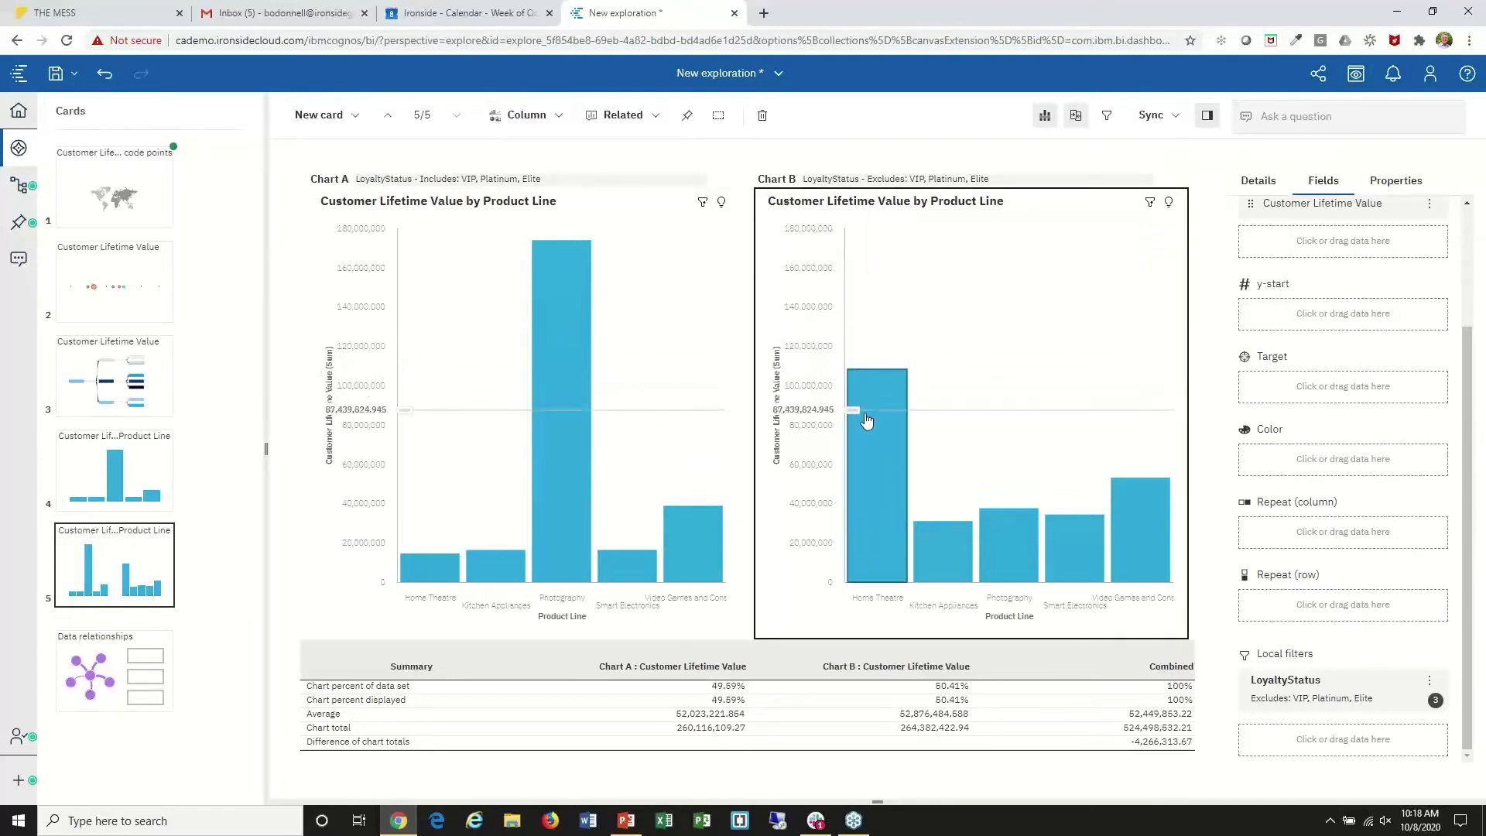
- Compare the synced selection statistics for the Photography and Home Theatre columns, and clear the selection
{"action": "left_click", "coordinate": [574, 354]}
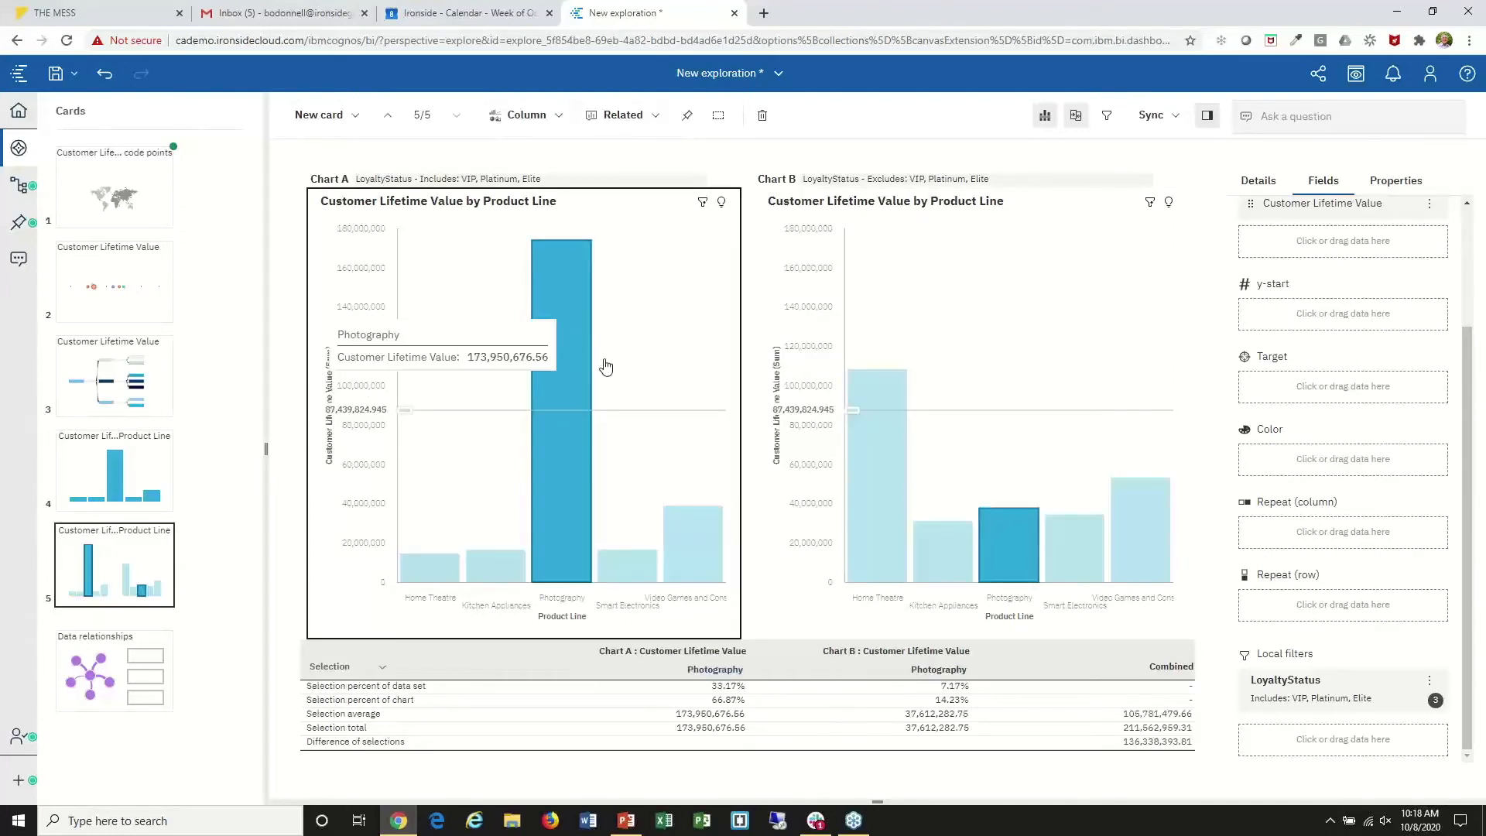
{"action": "left_click", "coordinate": [866, 465]}
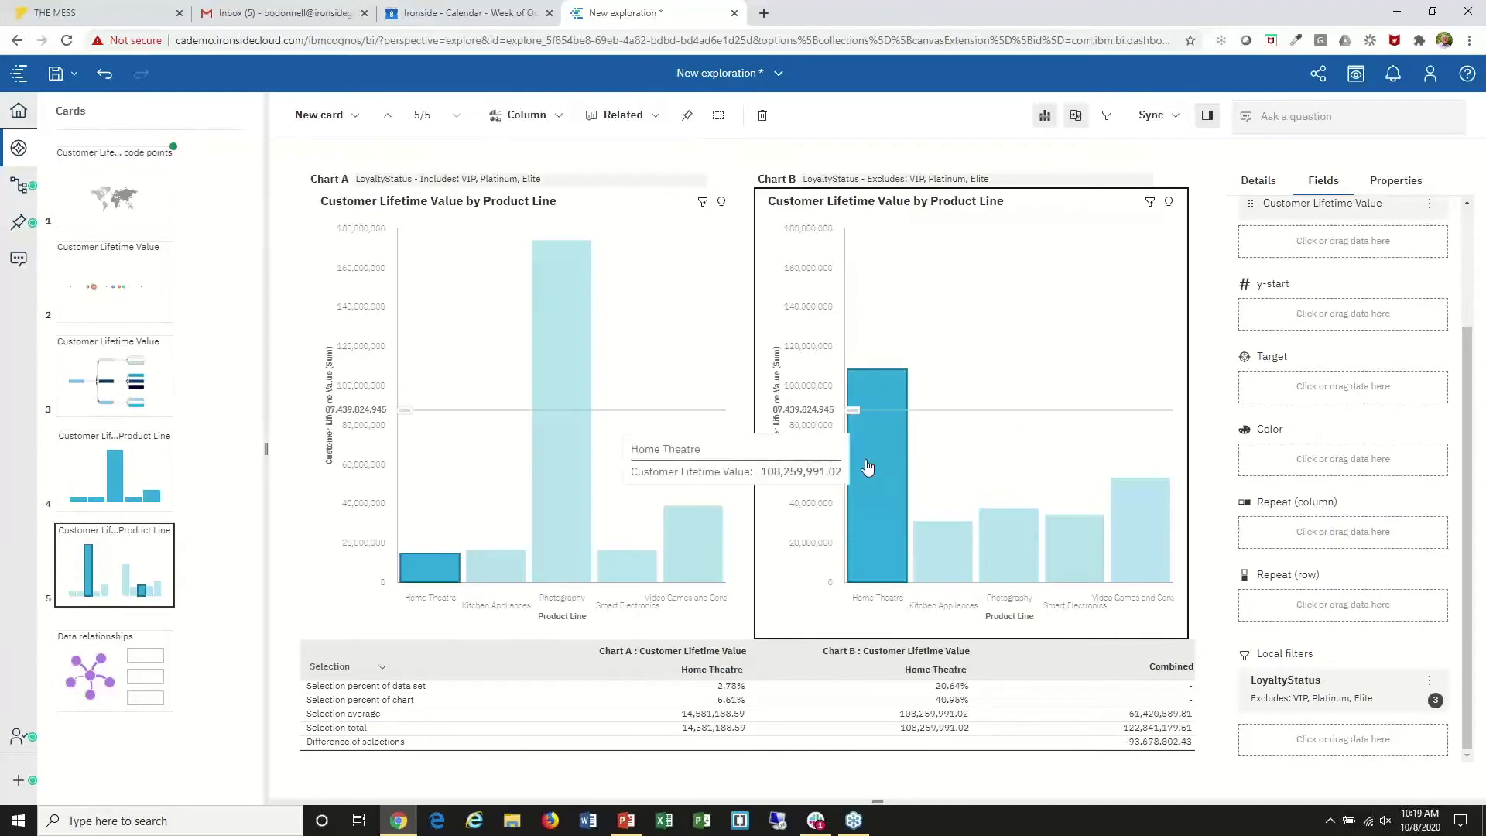
{"action": "left_click", "coordinate": [978, 344]}
- Review the sync compare options, and sort both Product Line charts descending by Customer Lifetime Value
{"action": "left_click", "coordinate": [1176, 117]}
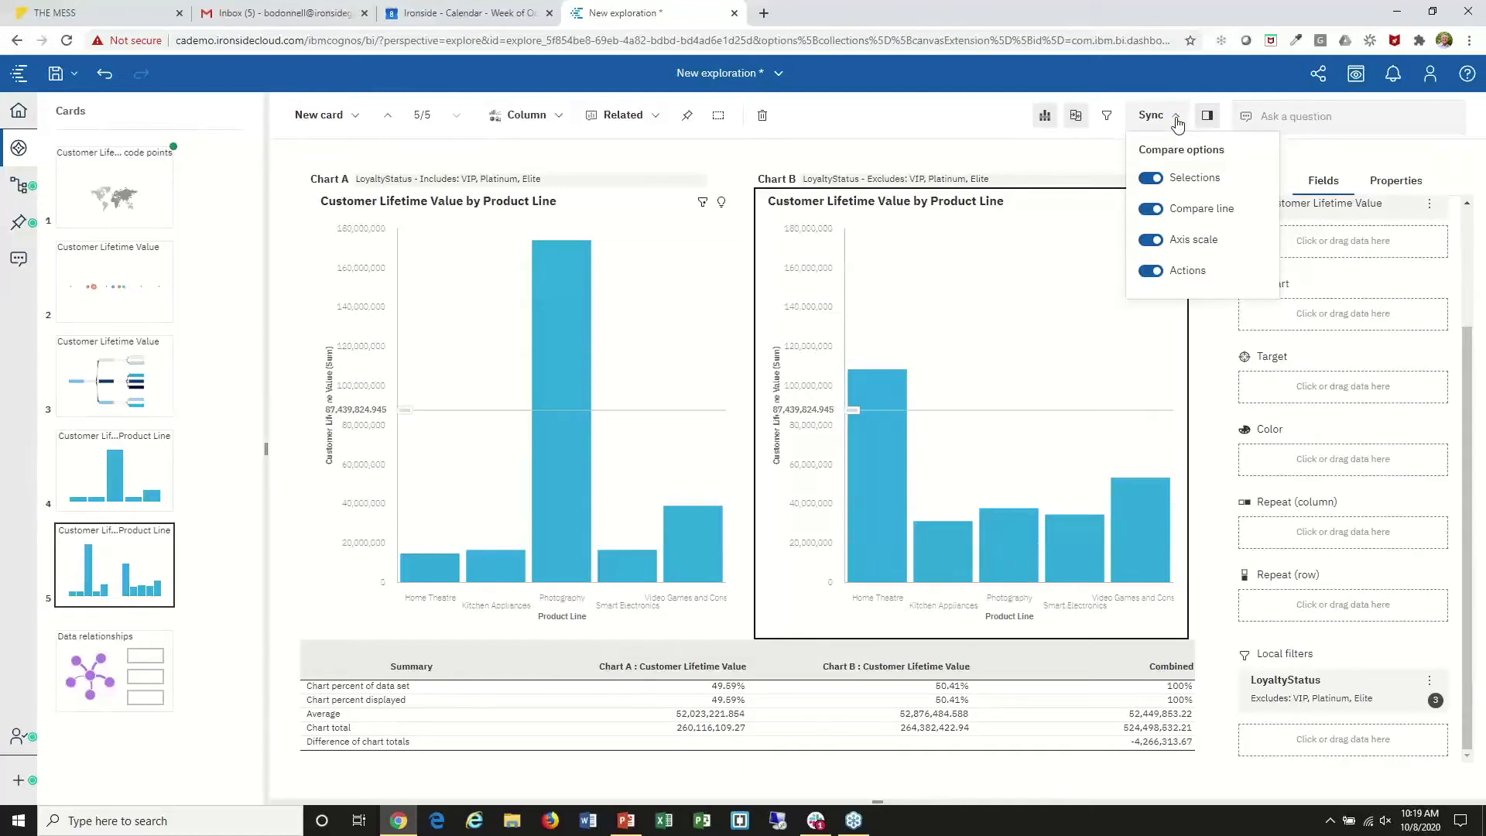
{"action": "left_click", "coordinate": [1016, 354]}
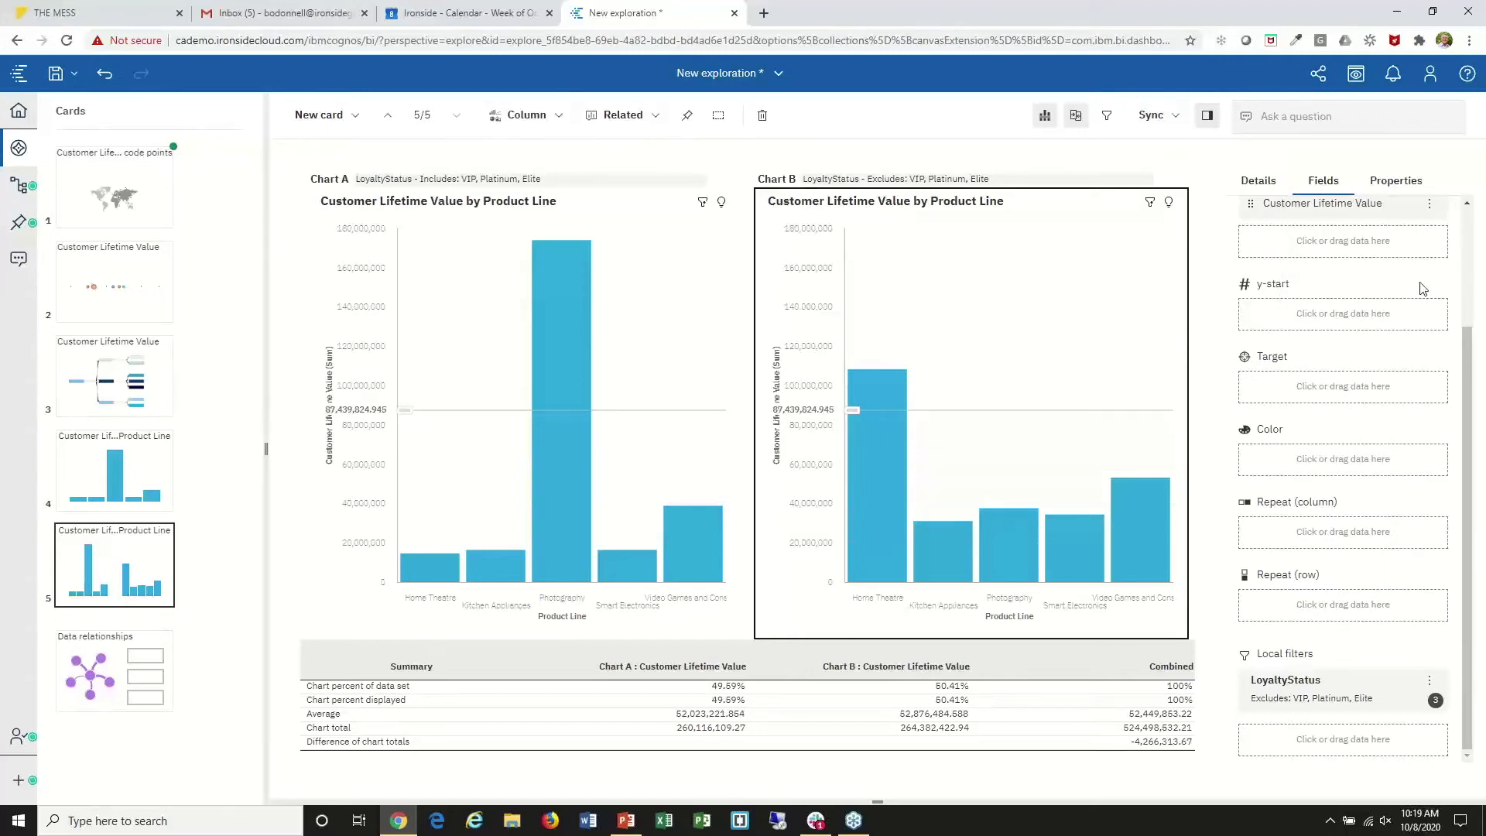
{"action": "left_click", "coordinate": [1470, 245]}
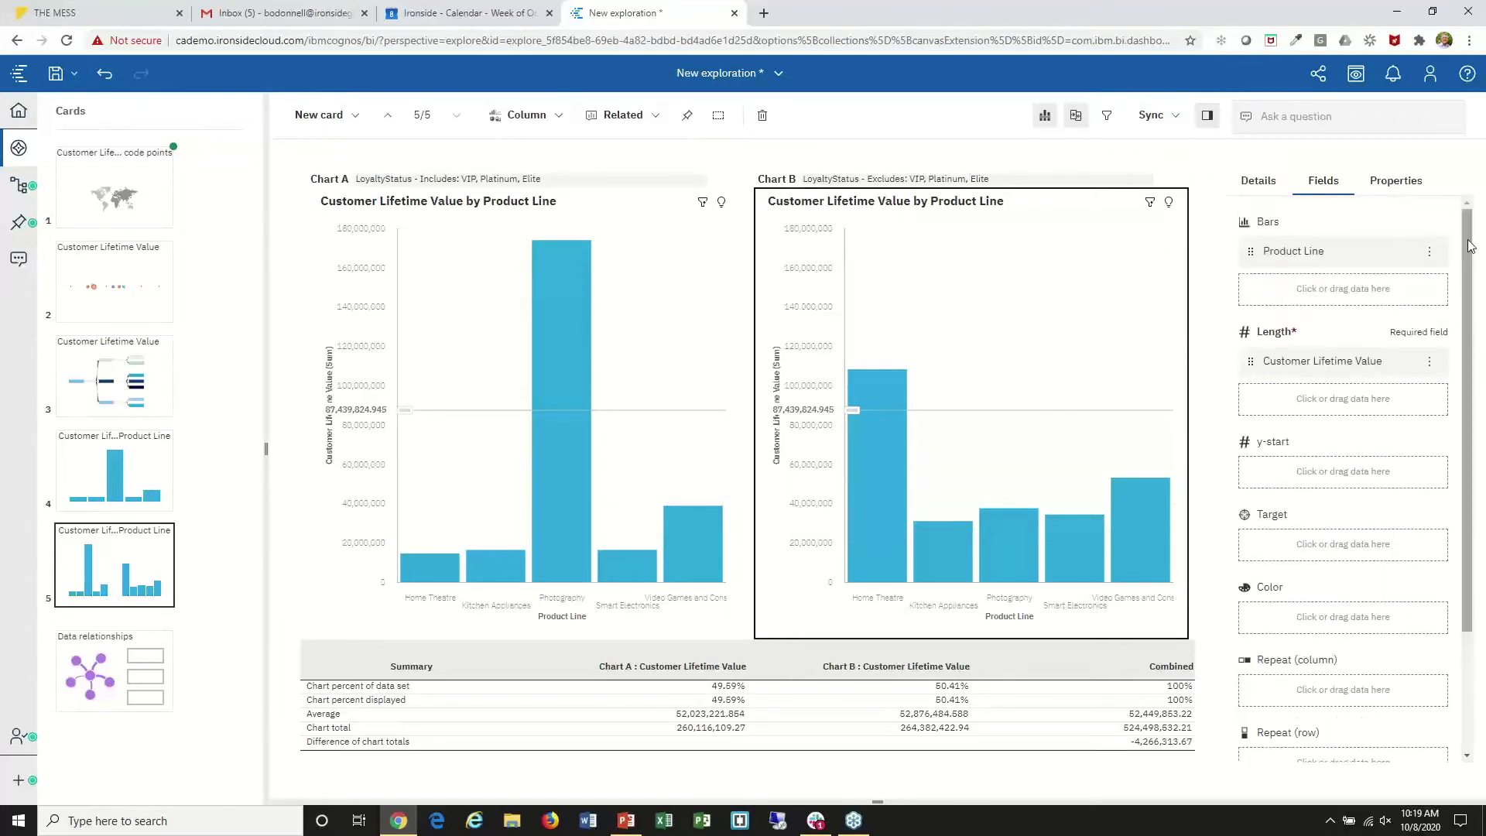
{"action": "left_click", "coordinate": [1430, 364]}
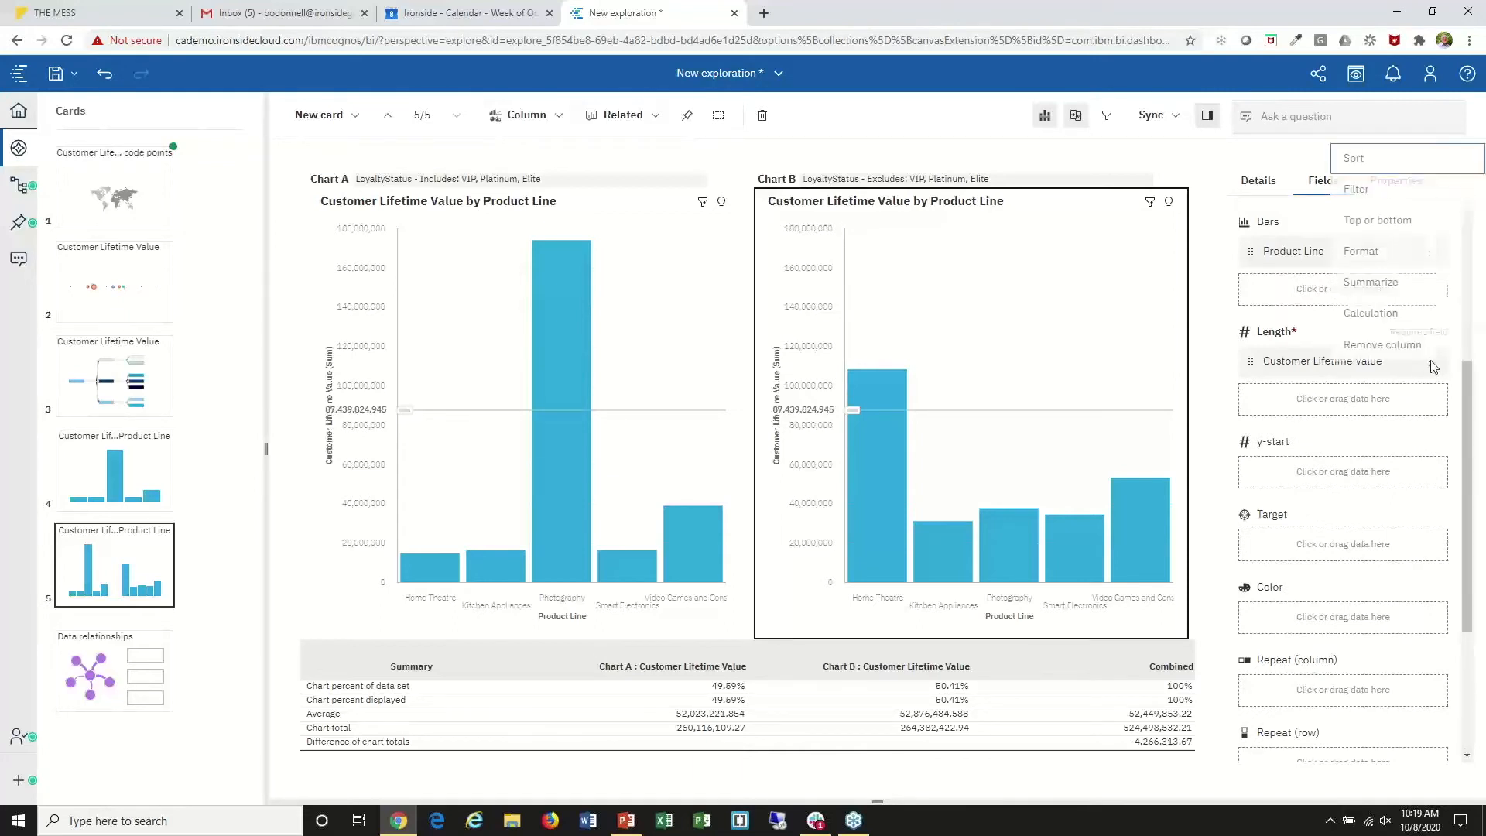
{"action": "left_click", "coordinate": [1368, 168]}
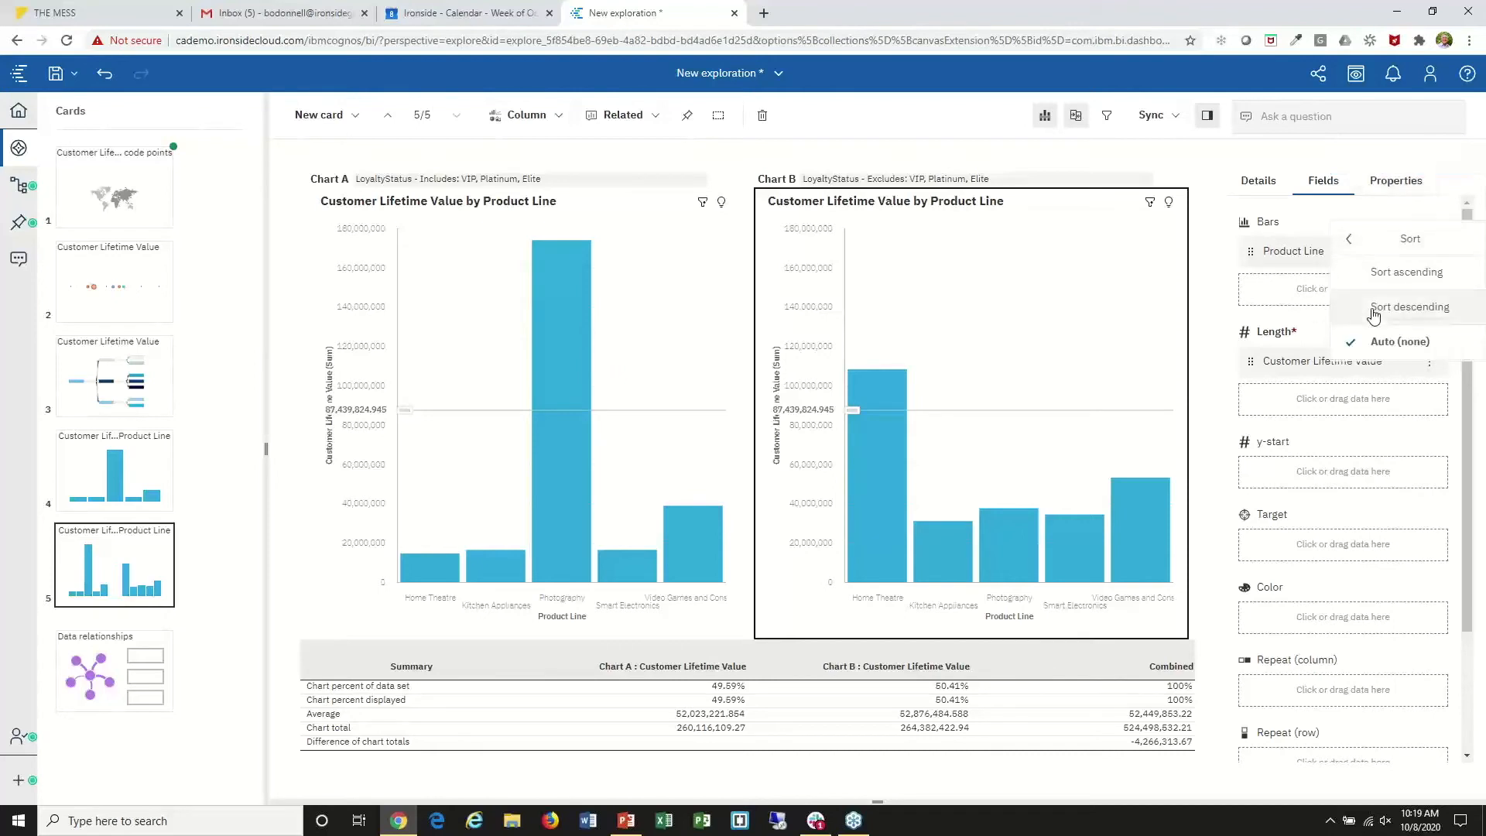
{"action": "left_click", "coordinate": [1374, 310]}
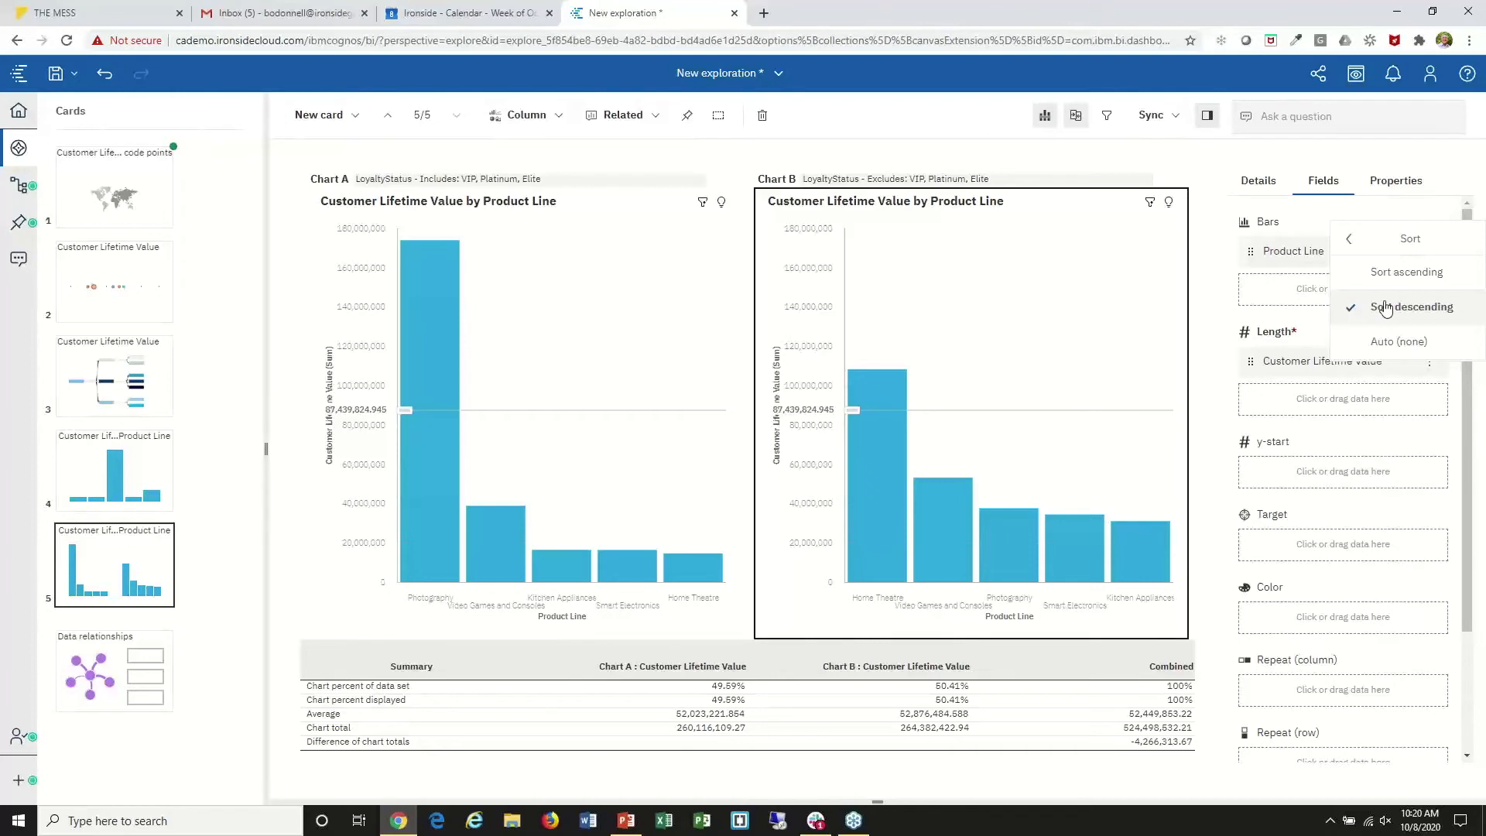
- Add a new single card with an empty Line visualization
{"action": "left_click", "coordinate": [316, 120]}
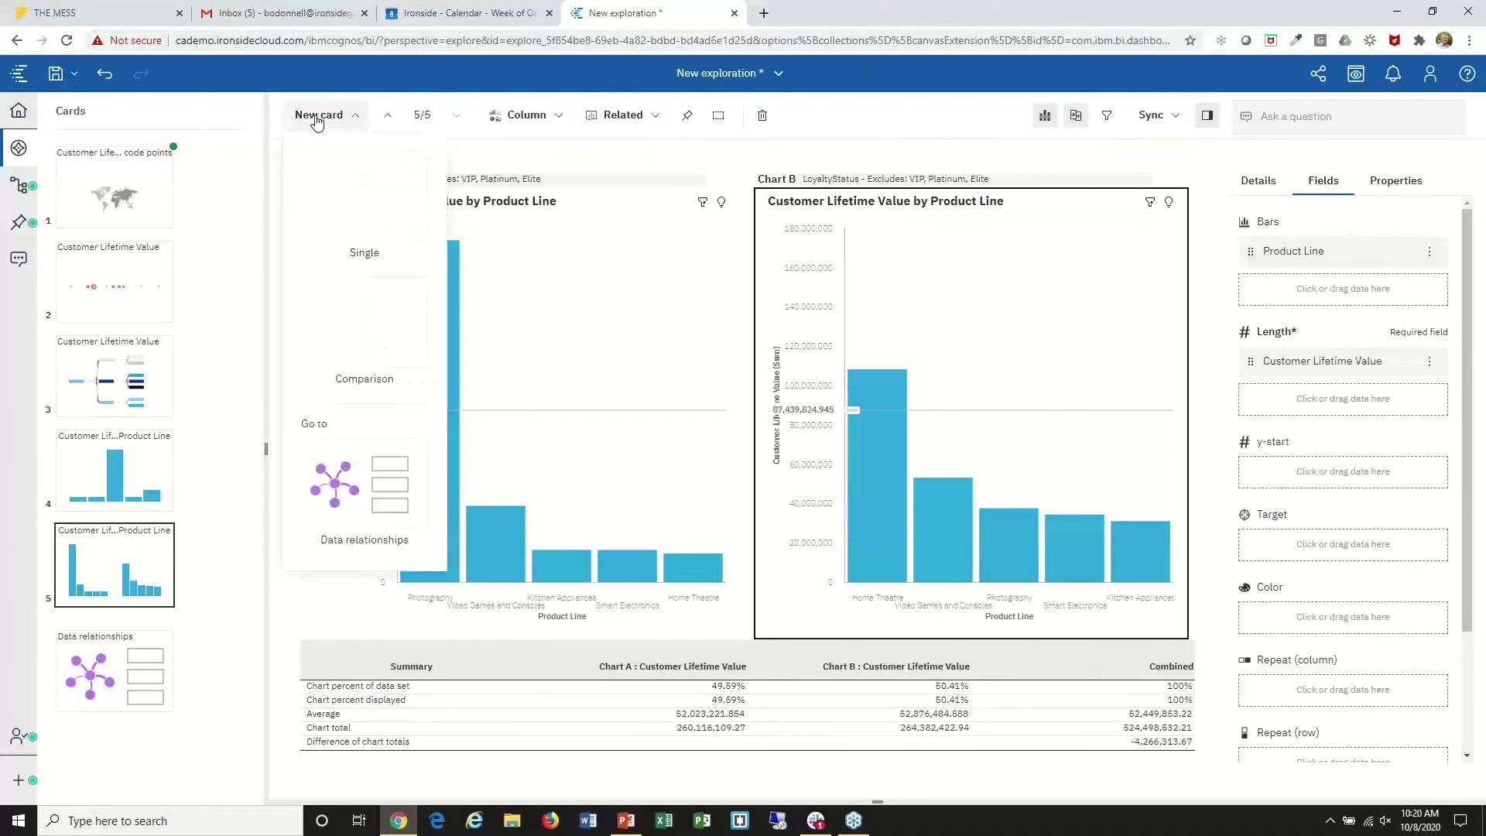
{"action": "left_click", "coordinate": [365, 192]}
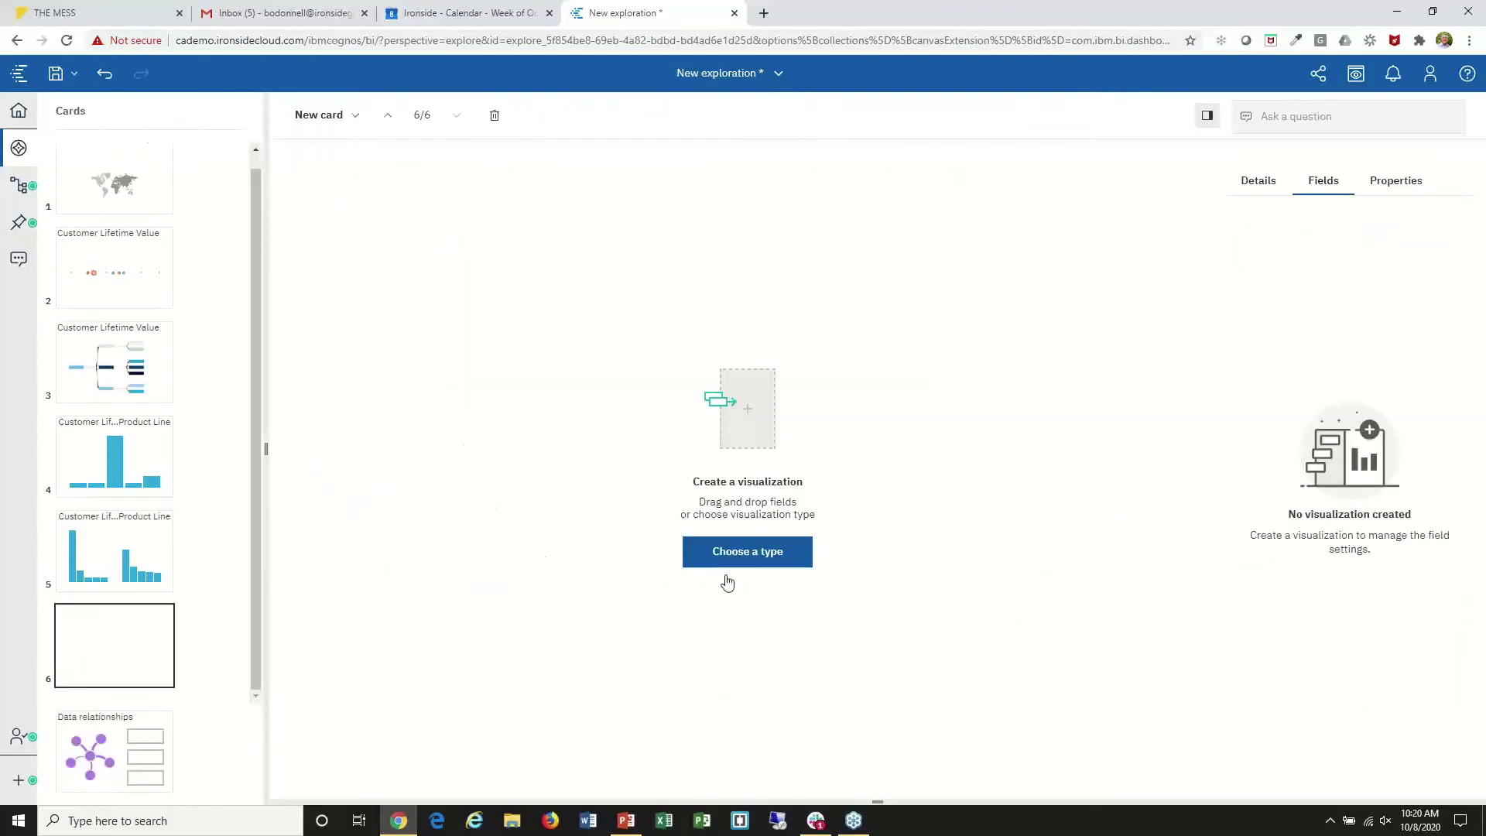
{"action": "left_click", "coordinate": [760, 563]}
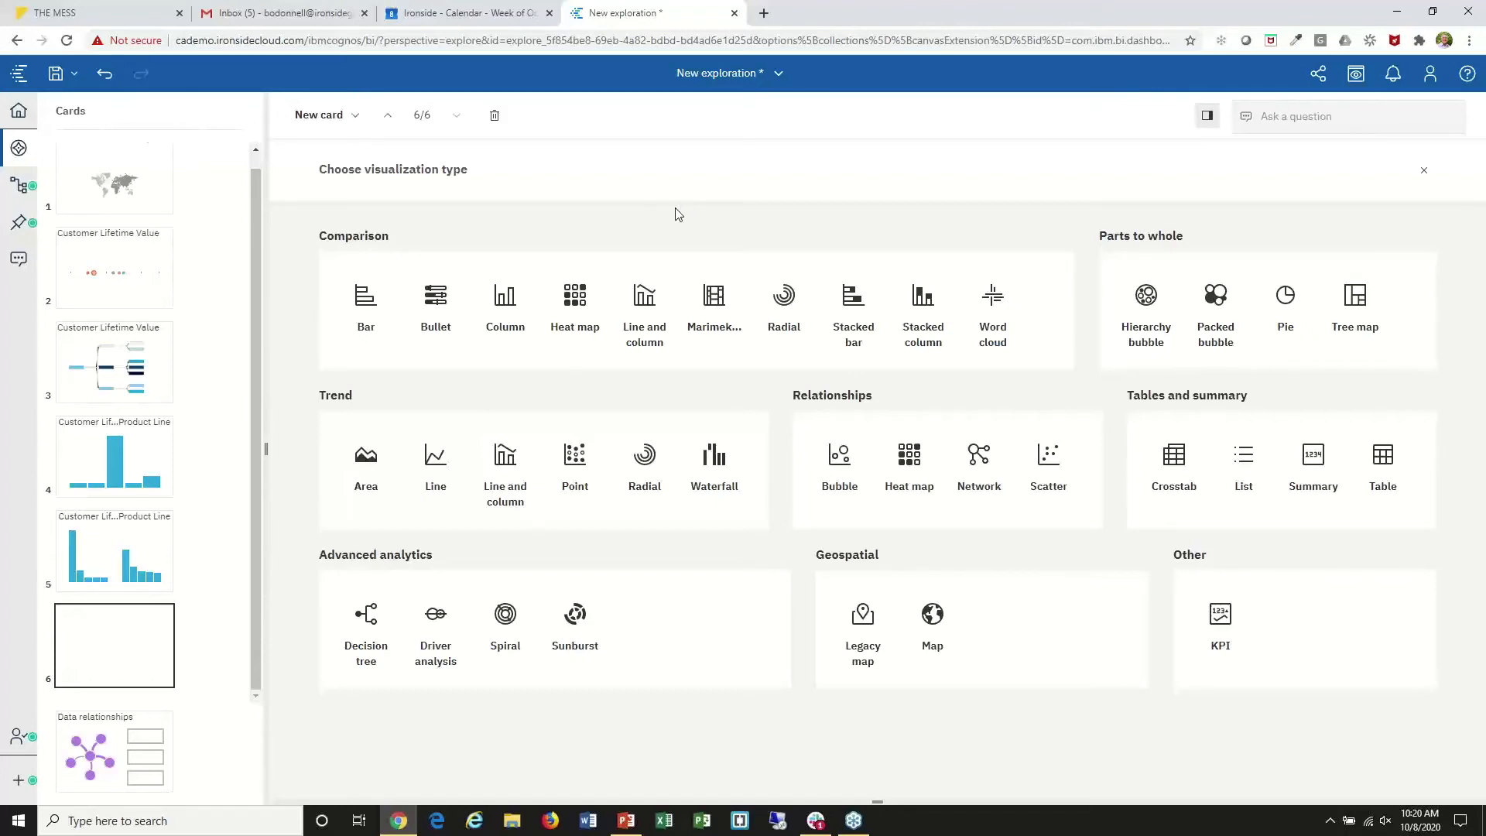
{"action": "left_click", "coordinate": [435, 469]}
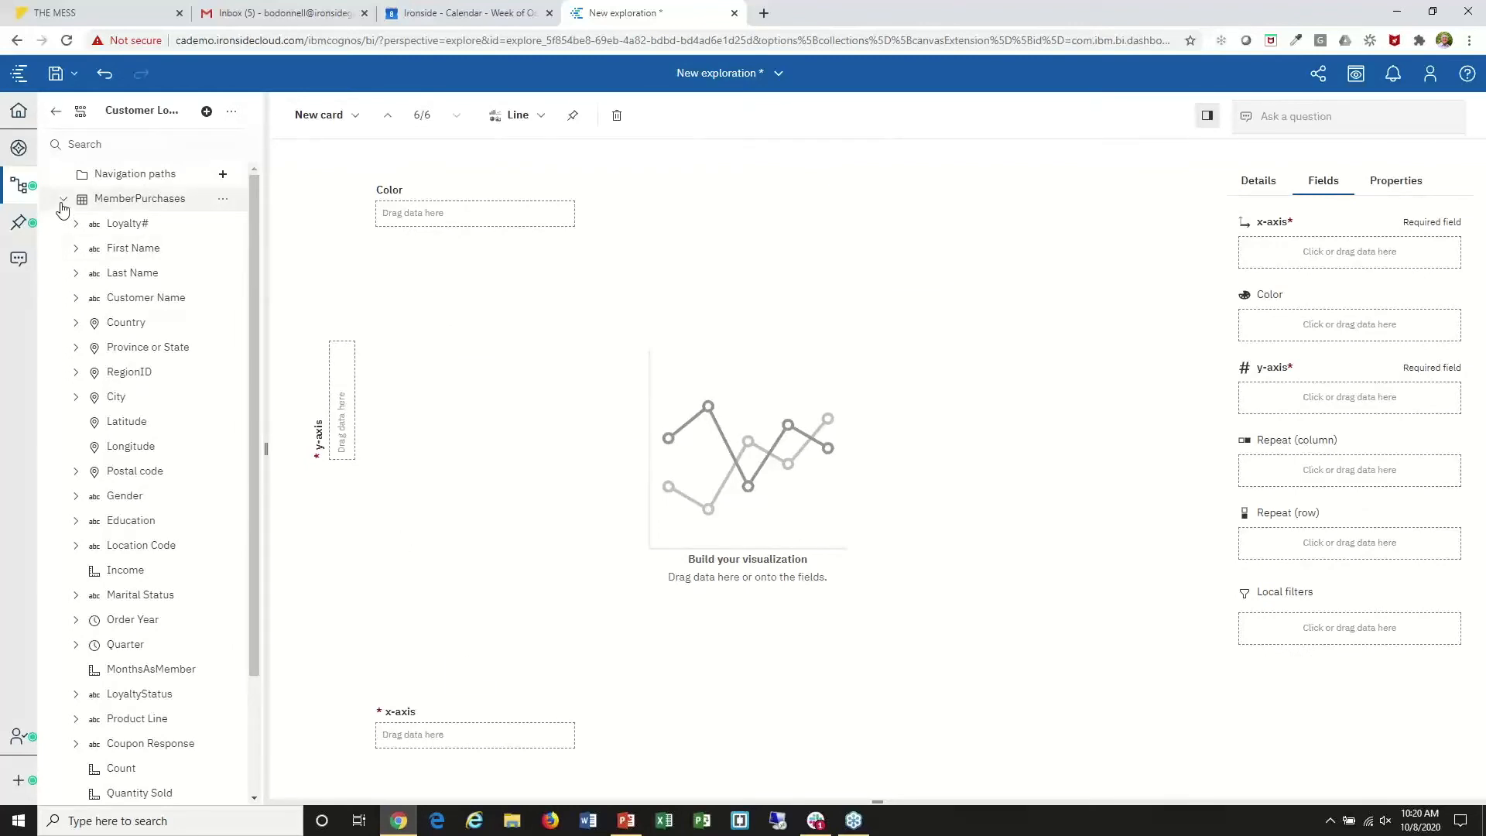
- Put Quantity Sold from the OverallSales table on the line chart's y-axis and Month on its x-axis
{"action": "left_click", "coordinate": [65, 253]}
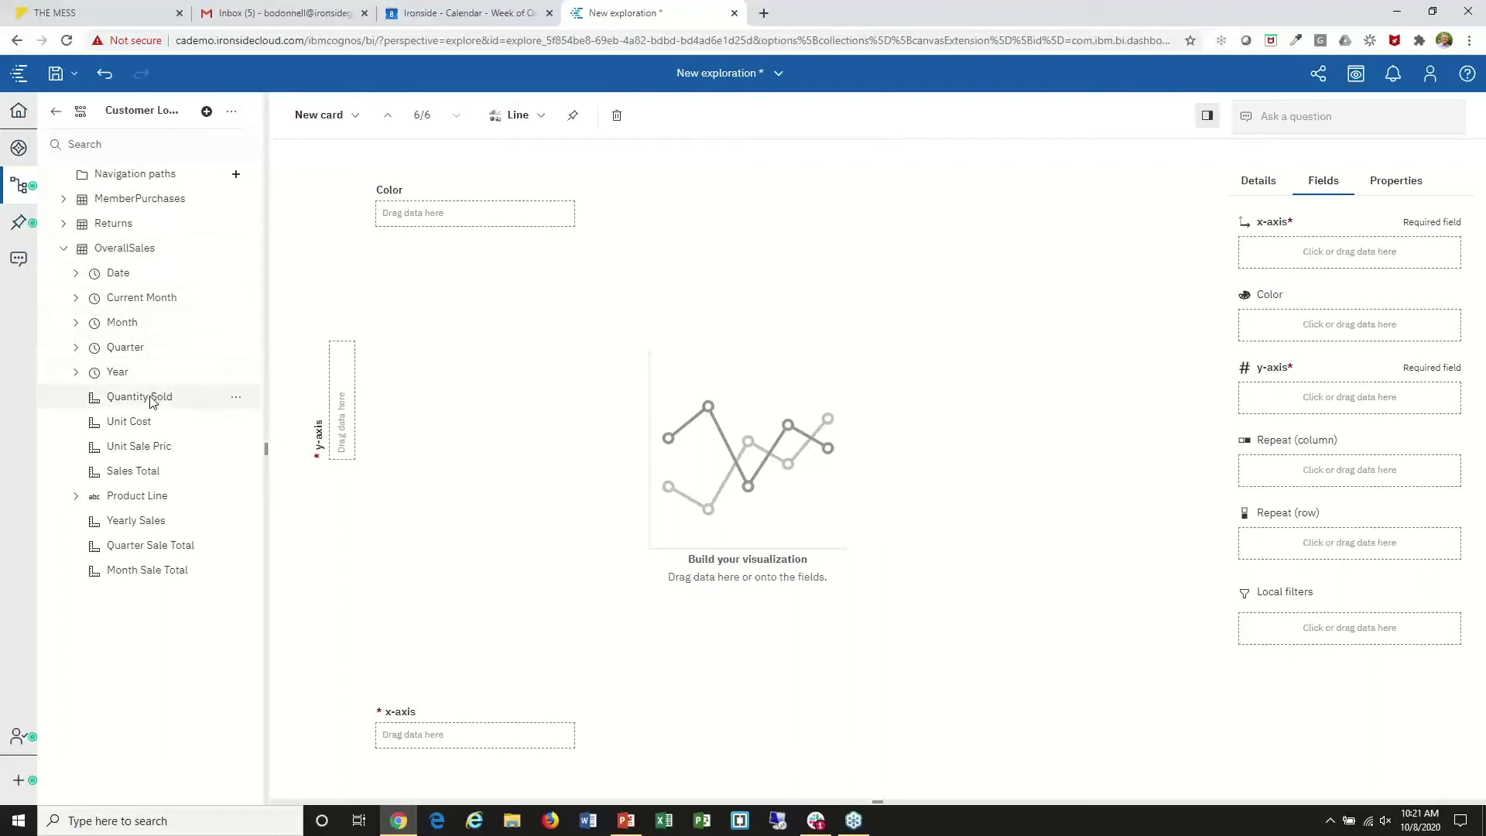
{"action": "left_click_drag", "start_coordinate": [153, 400], "coordinate": [339, 376]}
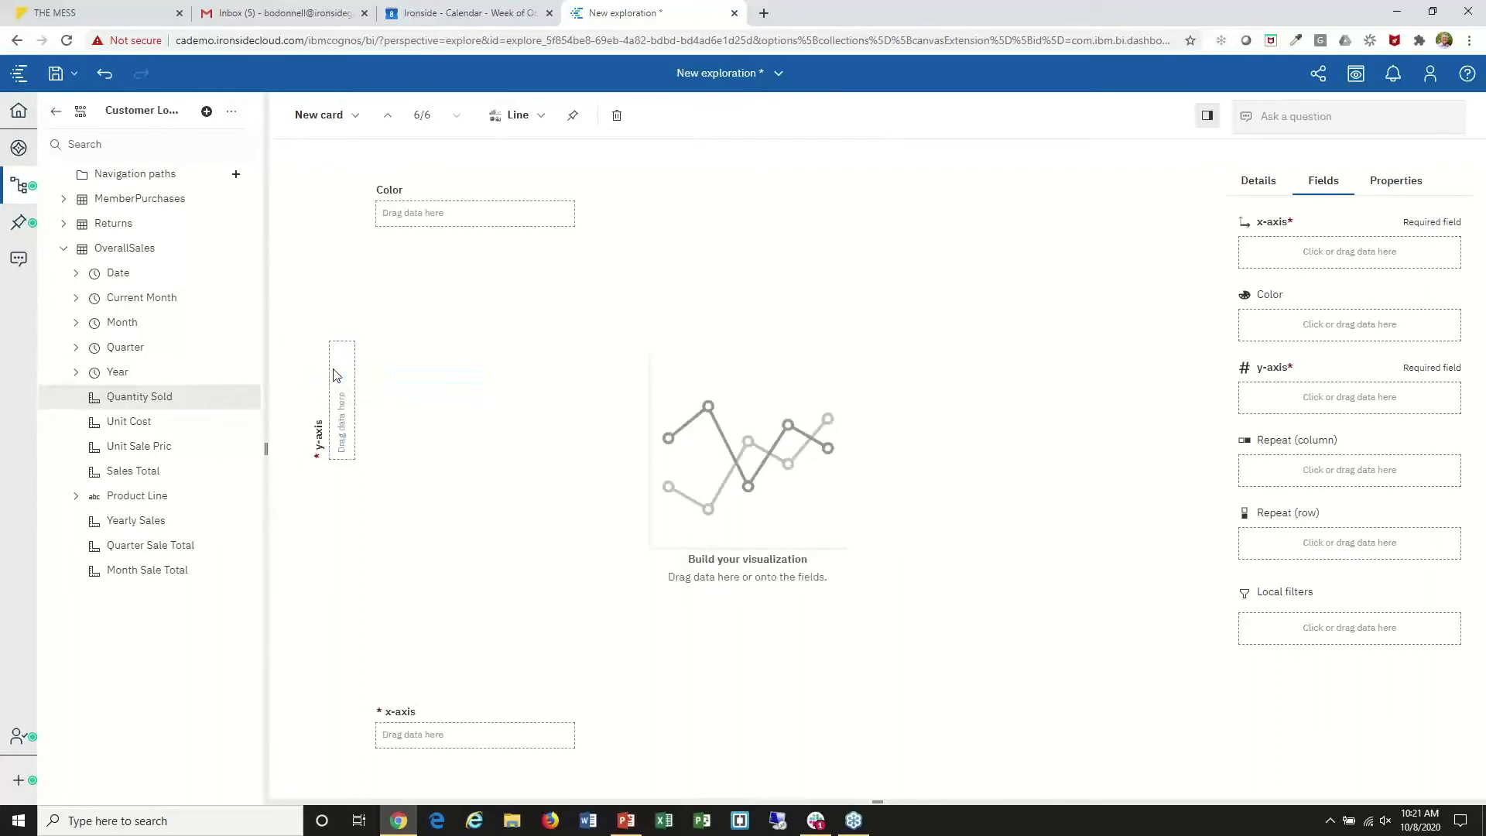
{"action": "left_click_drag", "start_coordinate": [137, 330], "coordinate": [432, 734]}
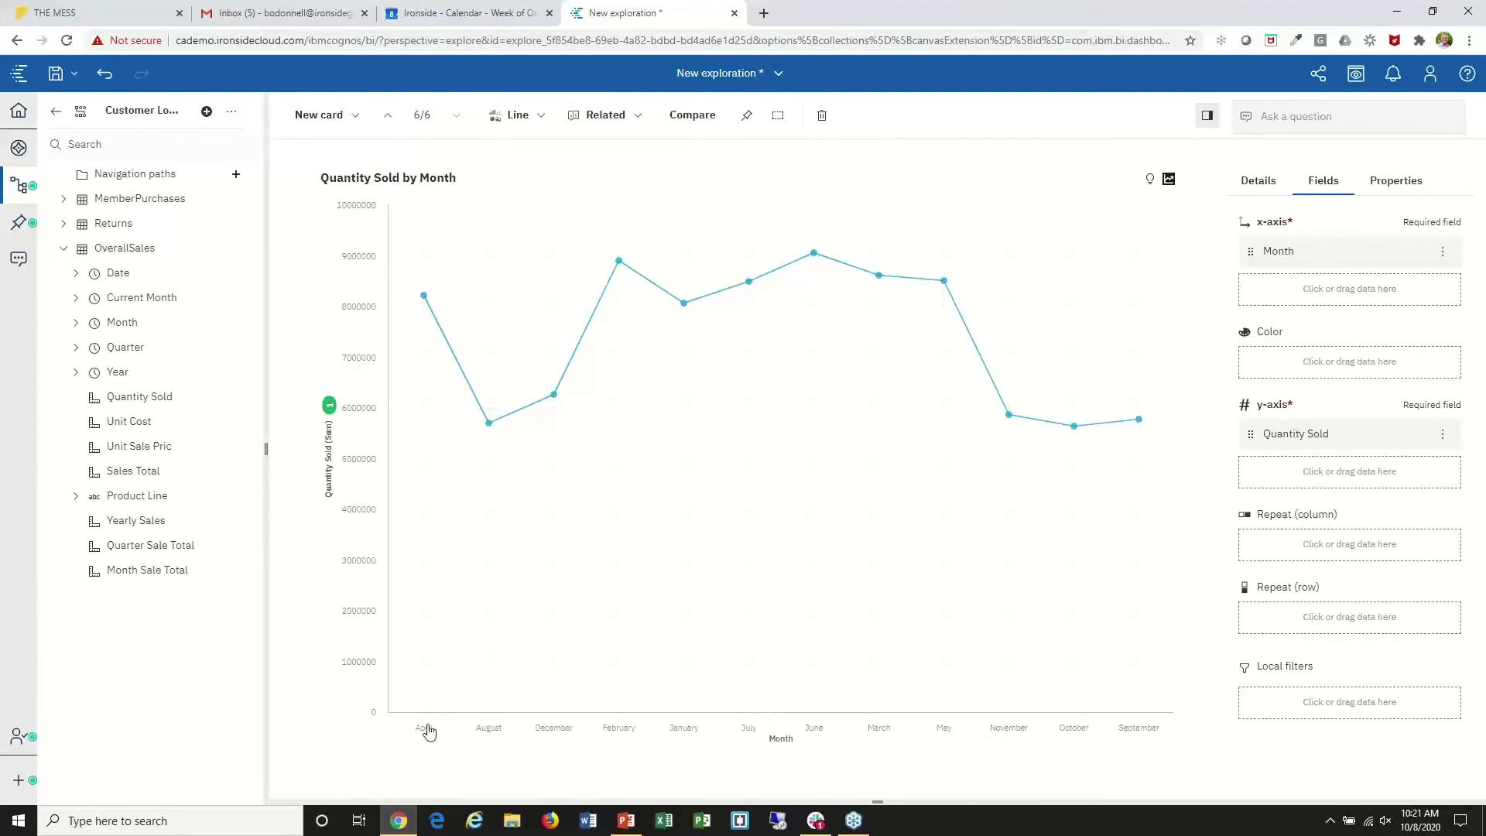
- Start a custom sort for the x-axis Month field, and order January through August chronologically
{"action": "left_click", "coordinate": [1444, 254]}
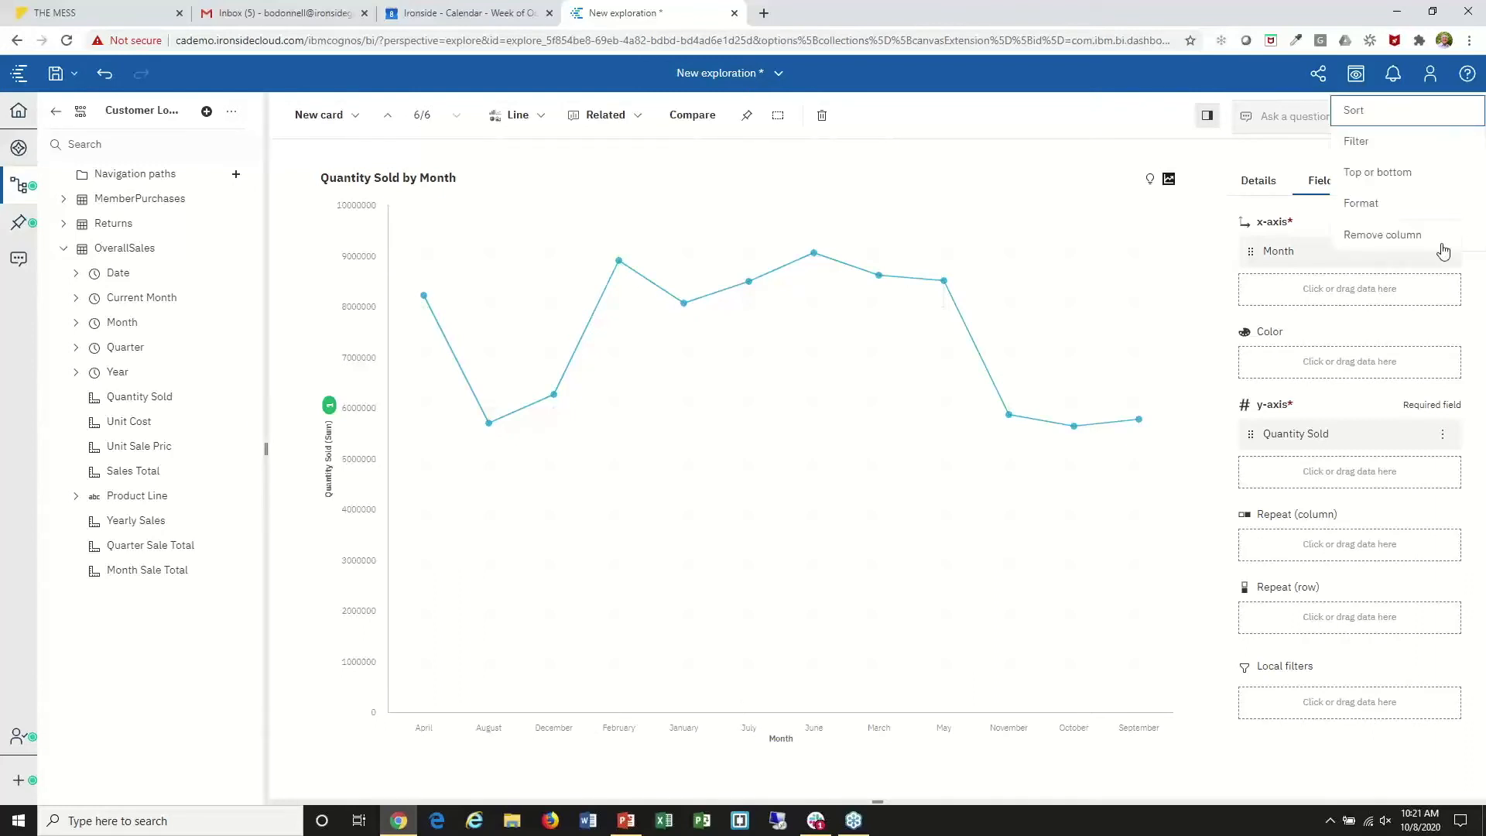
{"action": "left_click", "coordinate": [1385, 116]}
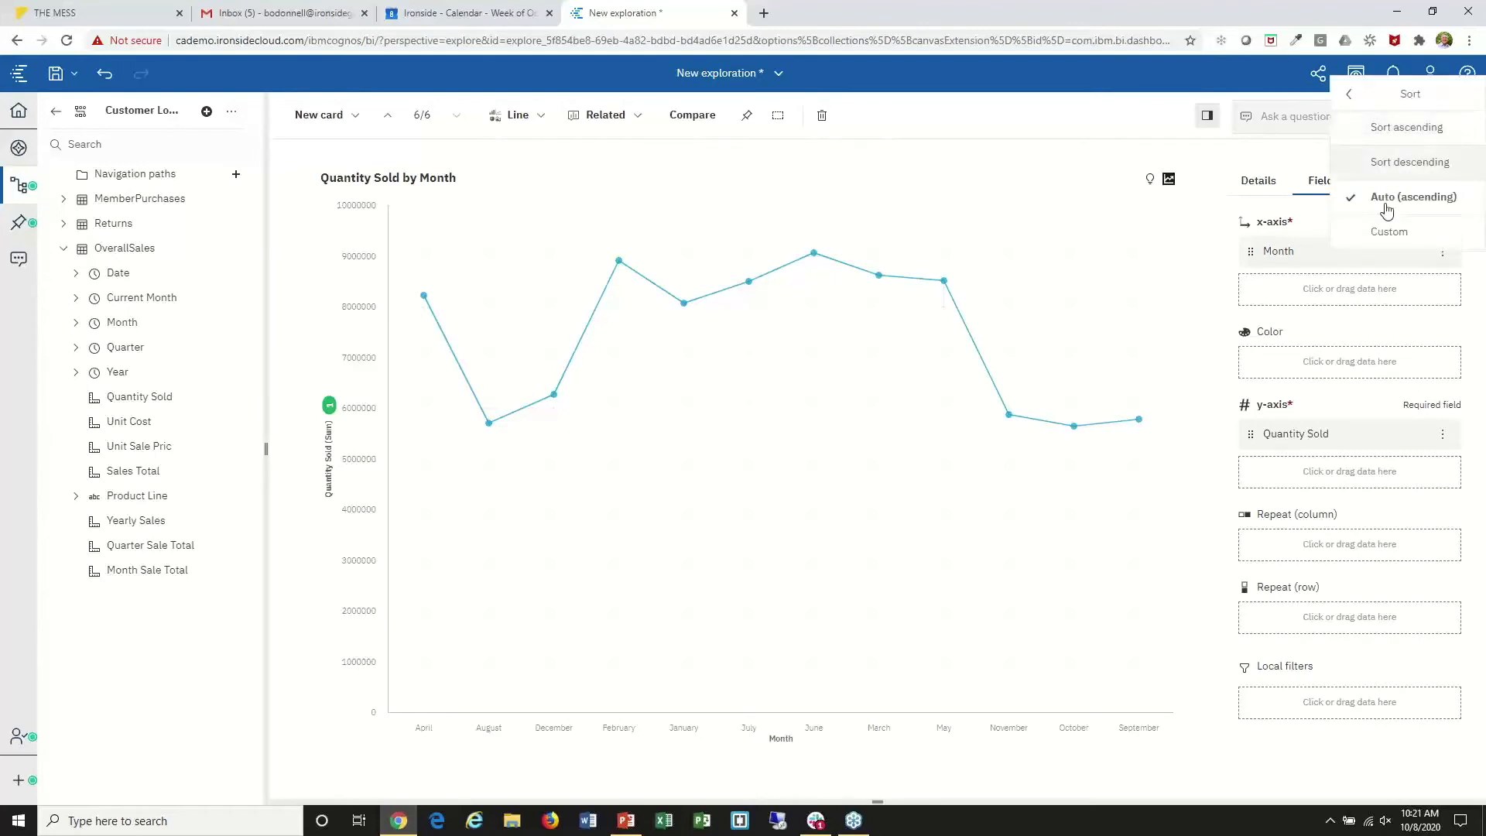
{"action": "left_click", "coordinate": [1391, 232]}
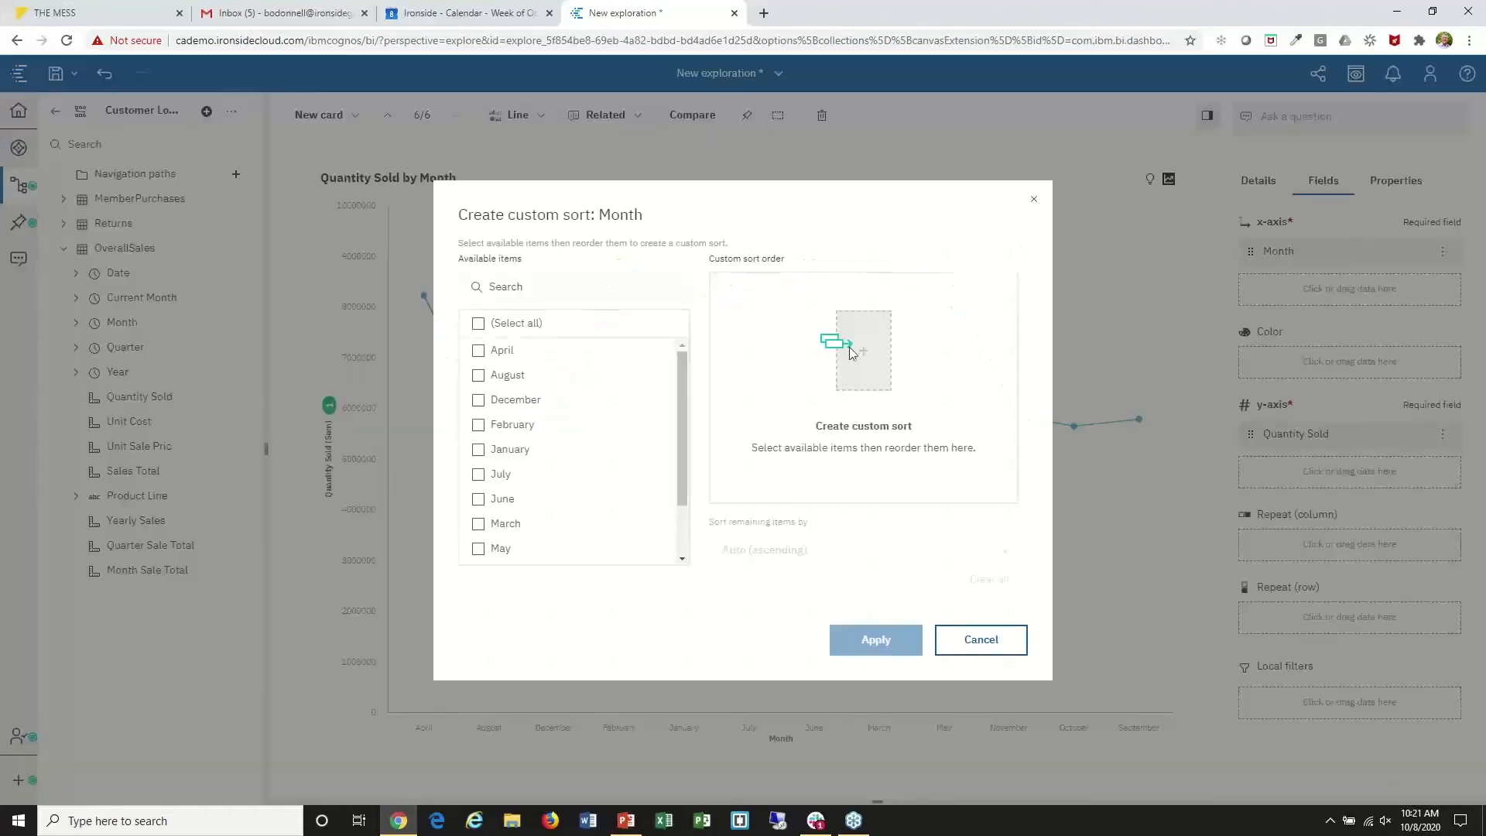
{"action": "left_click", "coordinate": [480, 451]}
{"action": "left_click", "coordinate": [479, 426]}
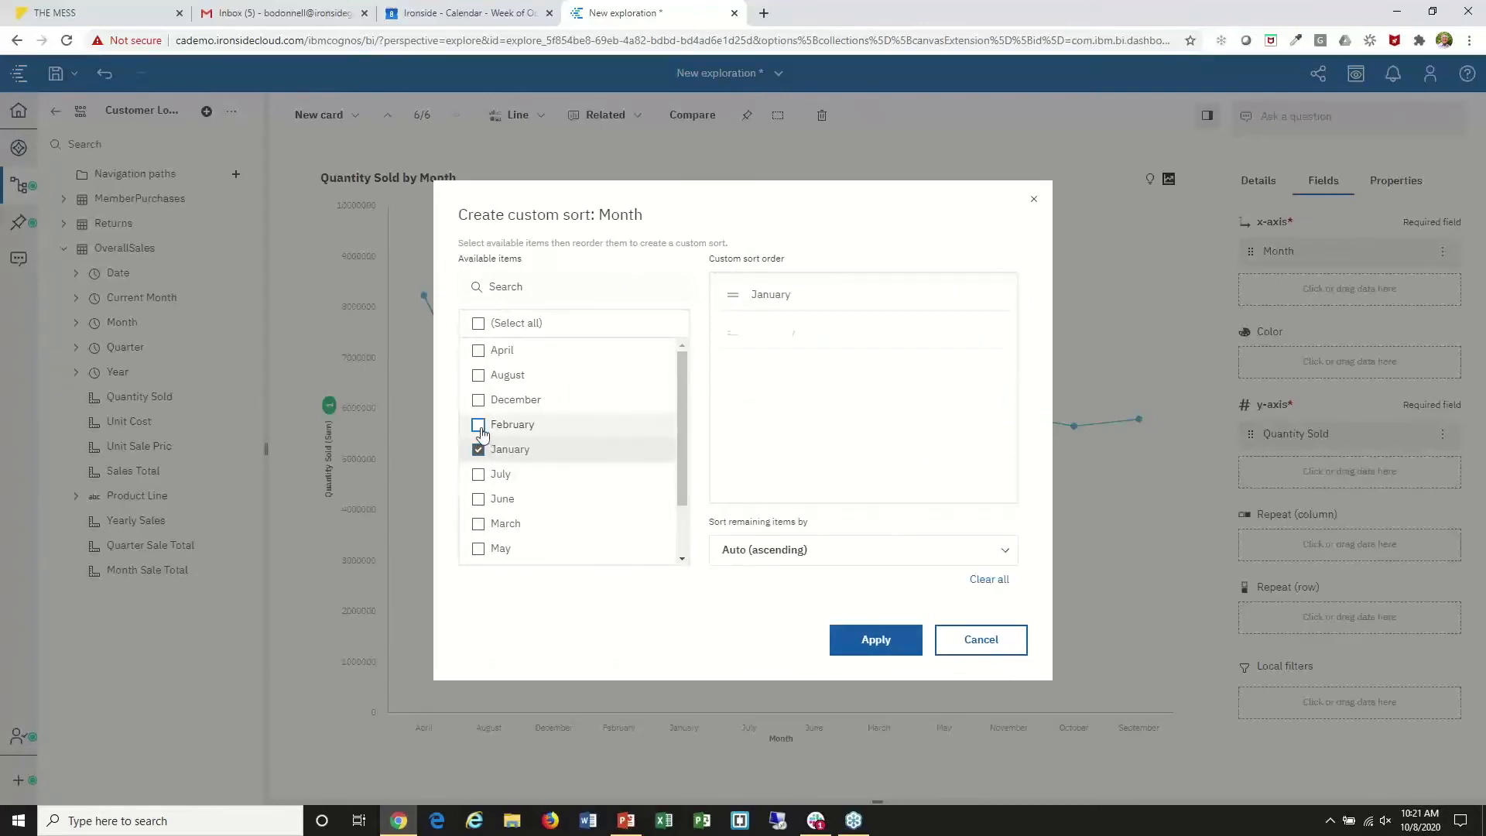
{"action": "left_click", "coordinate": [479, 525]}
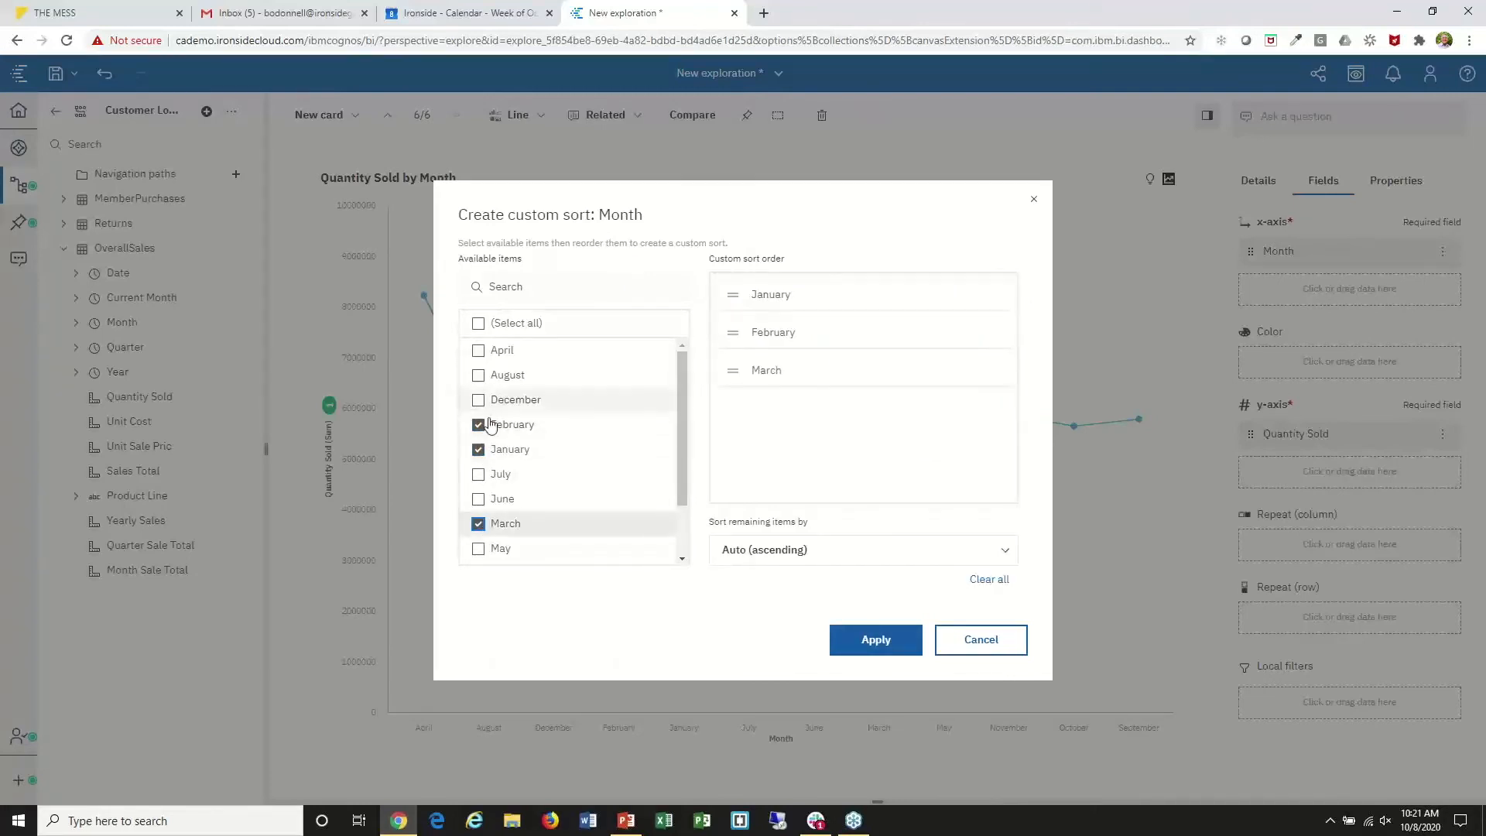
{"action": "left_click", "coordinate": [478, 350]}
{"action": "left_click", "coordinate": [478, 549]}
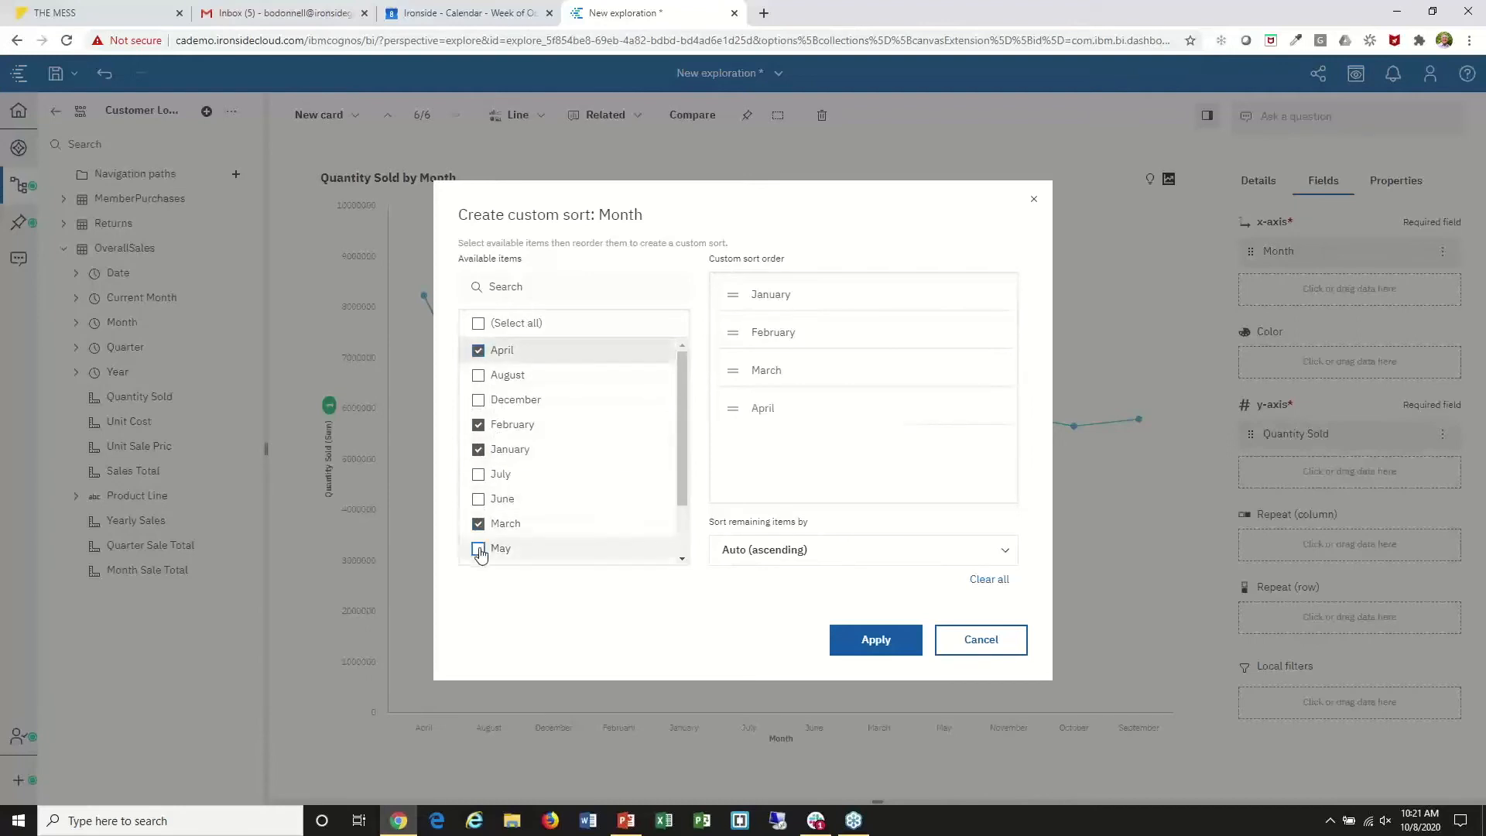
{"action": "left_click", "coordinate": [478, 500]}
{"action": "left_click", "coordinate": [478, 475]}
{"action": "left_click", "coordinate": [478, 376]}
- Add September, October, November and December to the custom Month sort order, and apply it
{"action": "scroll", "coordinate": [684, 536], "scroll_direction": "down", "scroll_amount": 2}
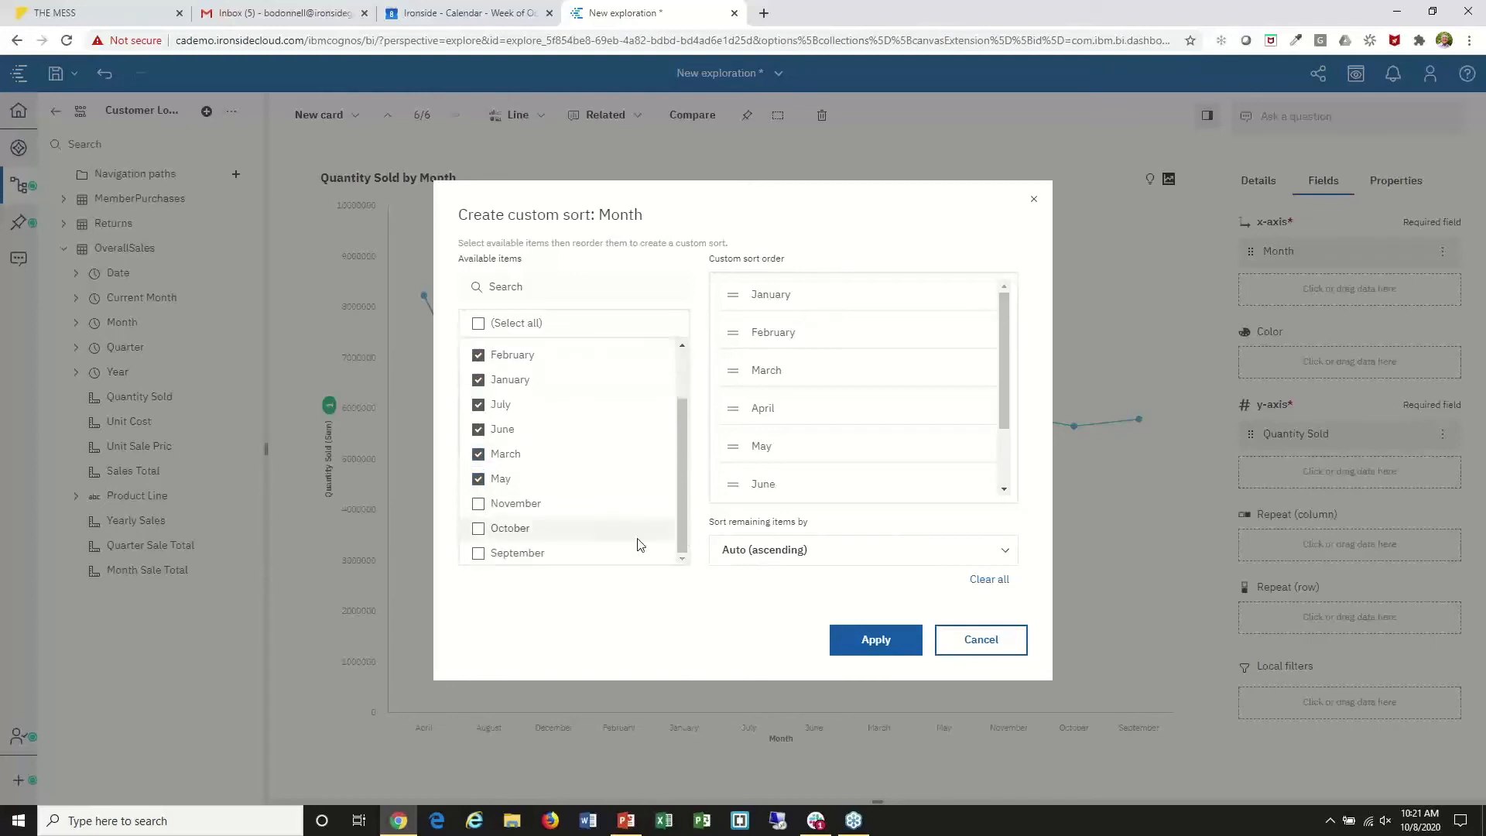
{"action": "left_click", "coordinate": [479, 552]}
{"action": "left_click", "coordinate": [479, 528]}
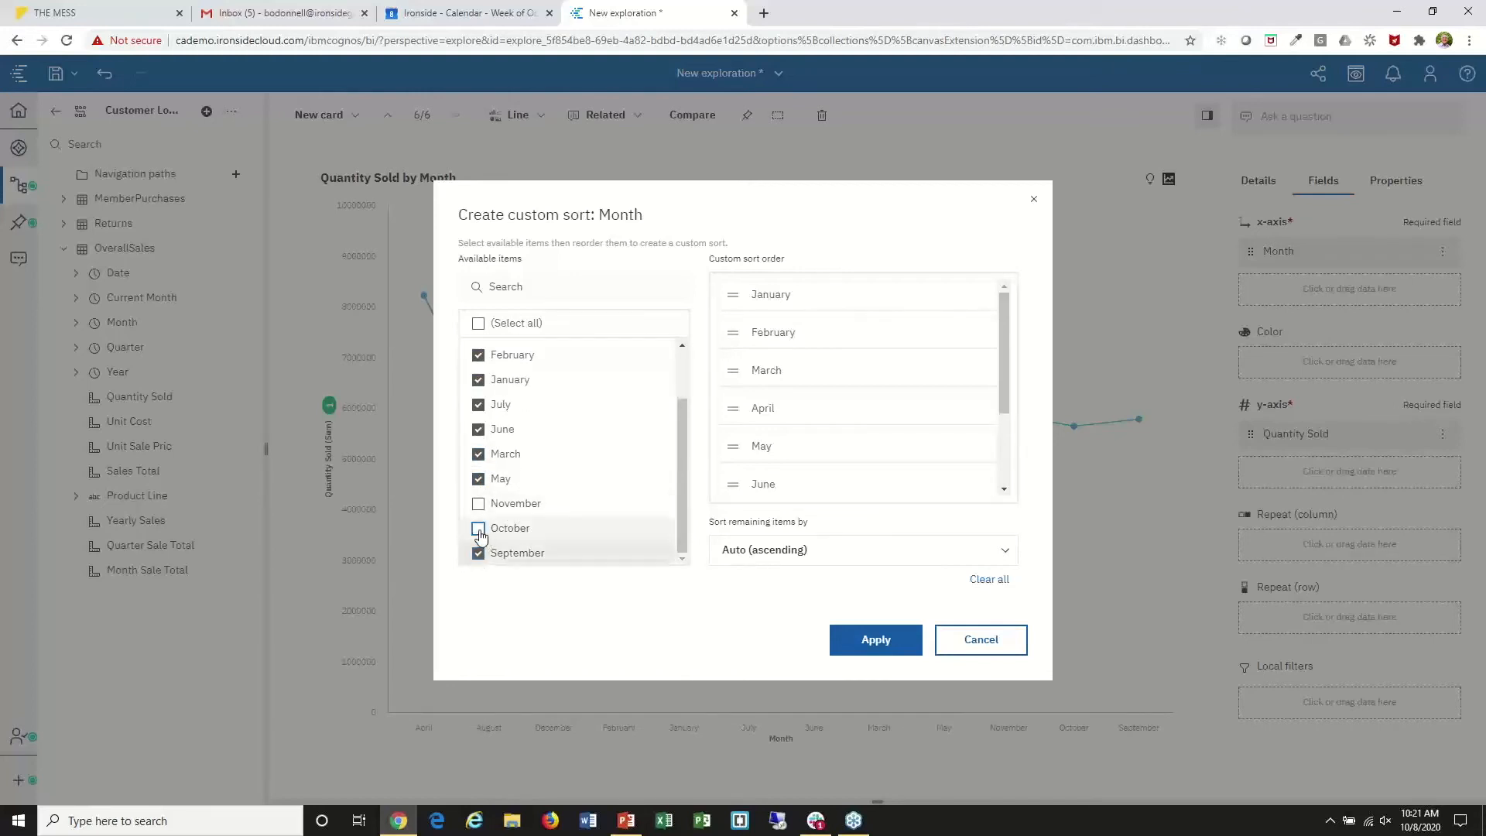
{"action": "left_click", "coordinate": [479, 504]}
{"action": "scroll", "coordinate": [527, 476], "scroll_direction": "up", "scroll_amount": 2}
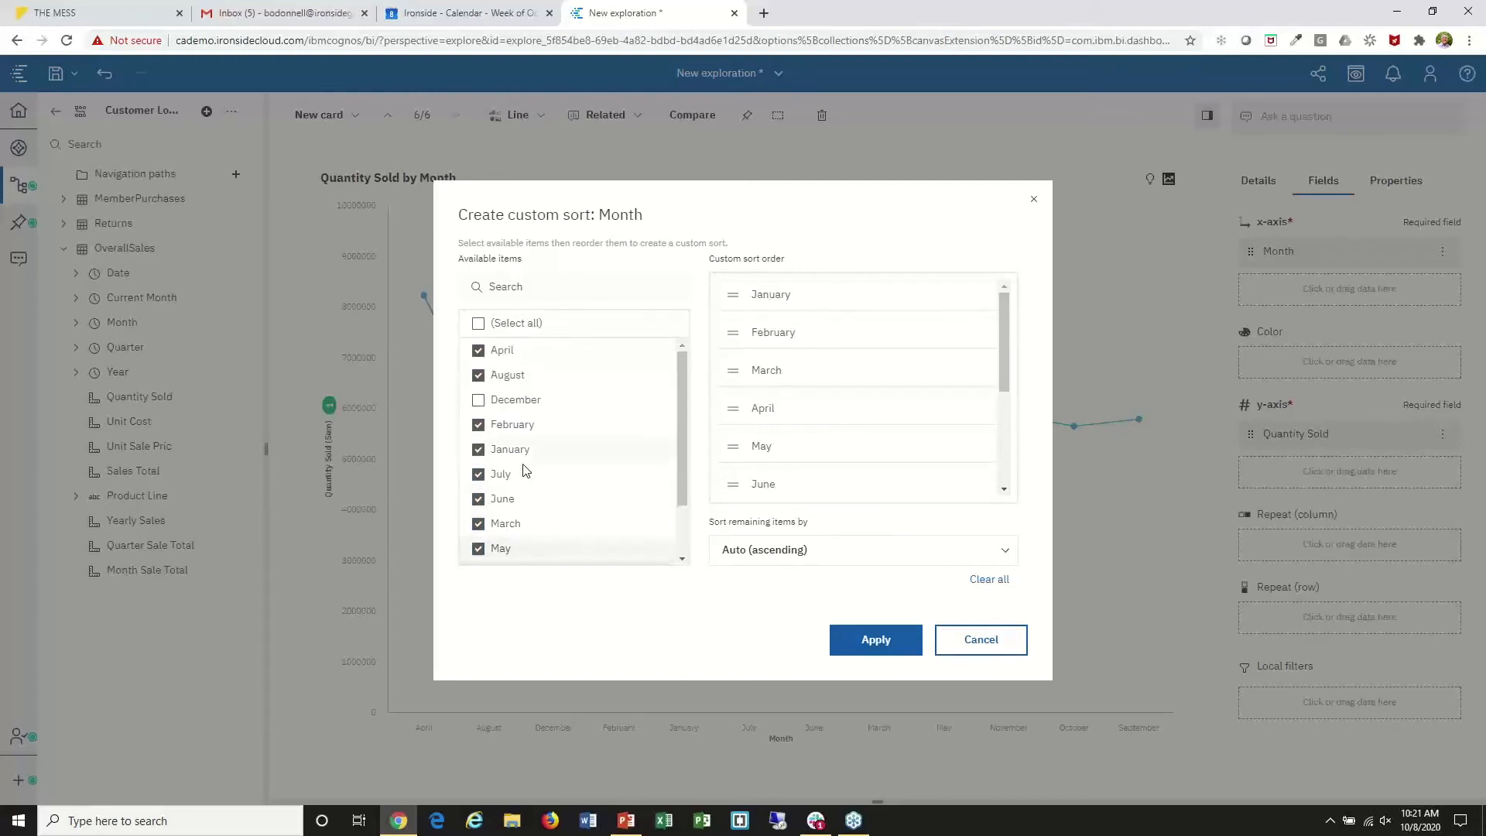
{"action": "left_click", "coordinate": [479, 399]}
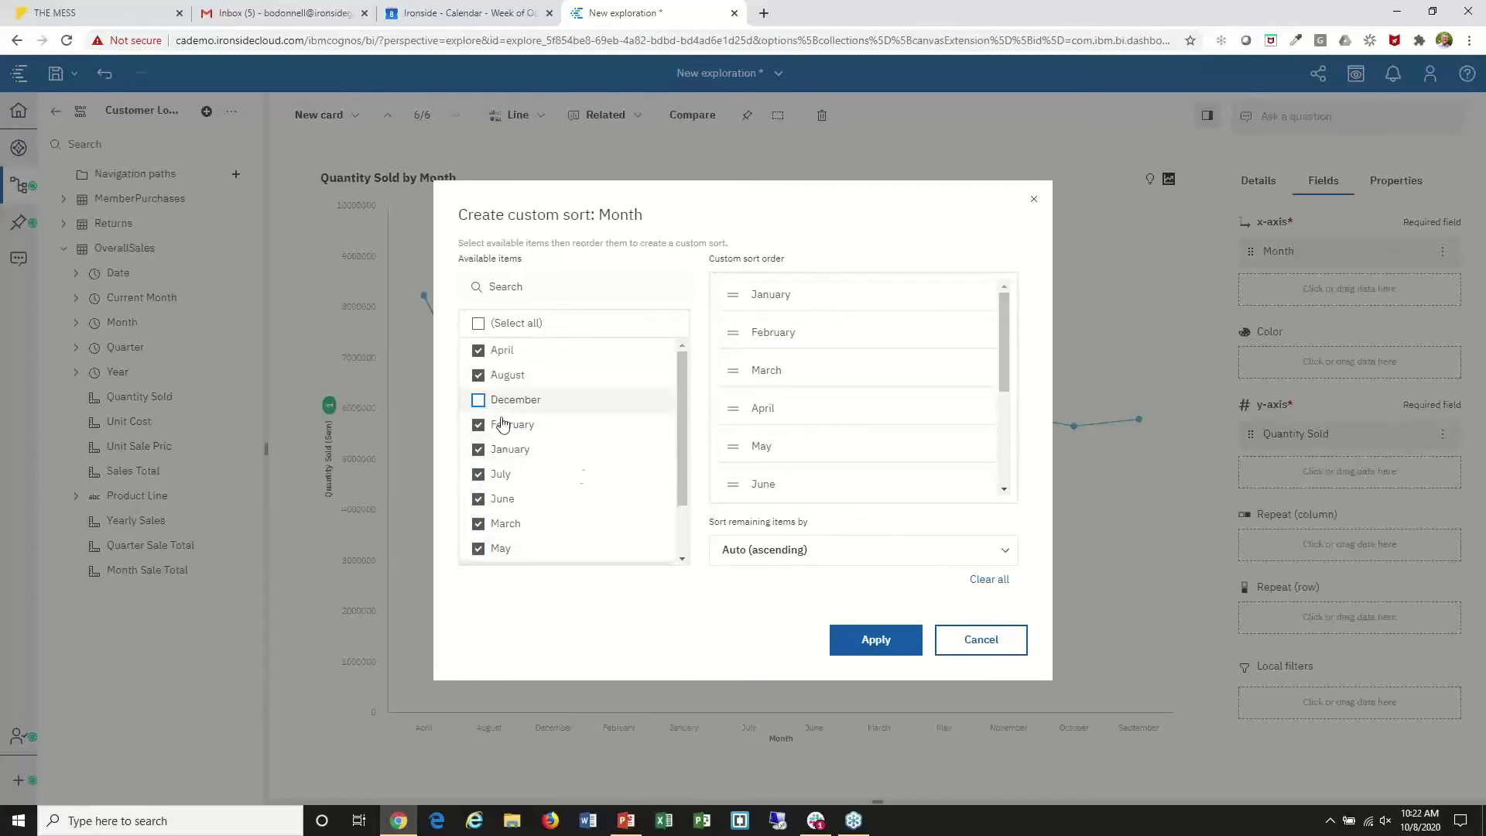
{"action": "left_click", "coordinate": [870, 646]}
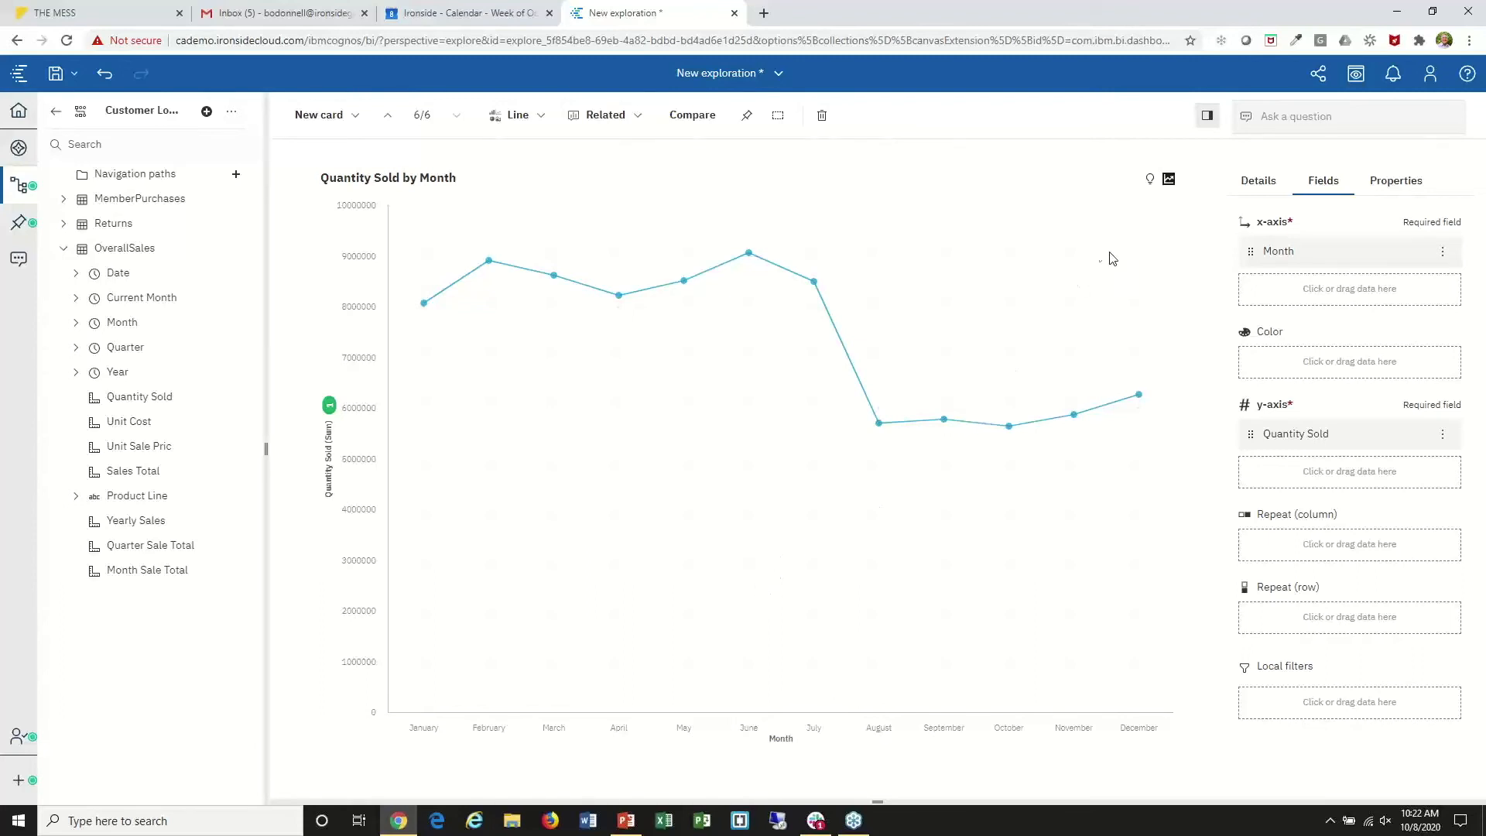
- Show insights on the Quantity Sold by Month line chart, exclude the Average insight, and turn insights off again
{"action": "left_click", "coordinate": [1150, 181]}
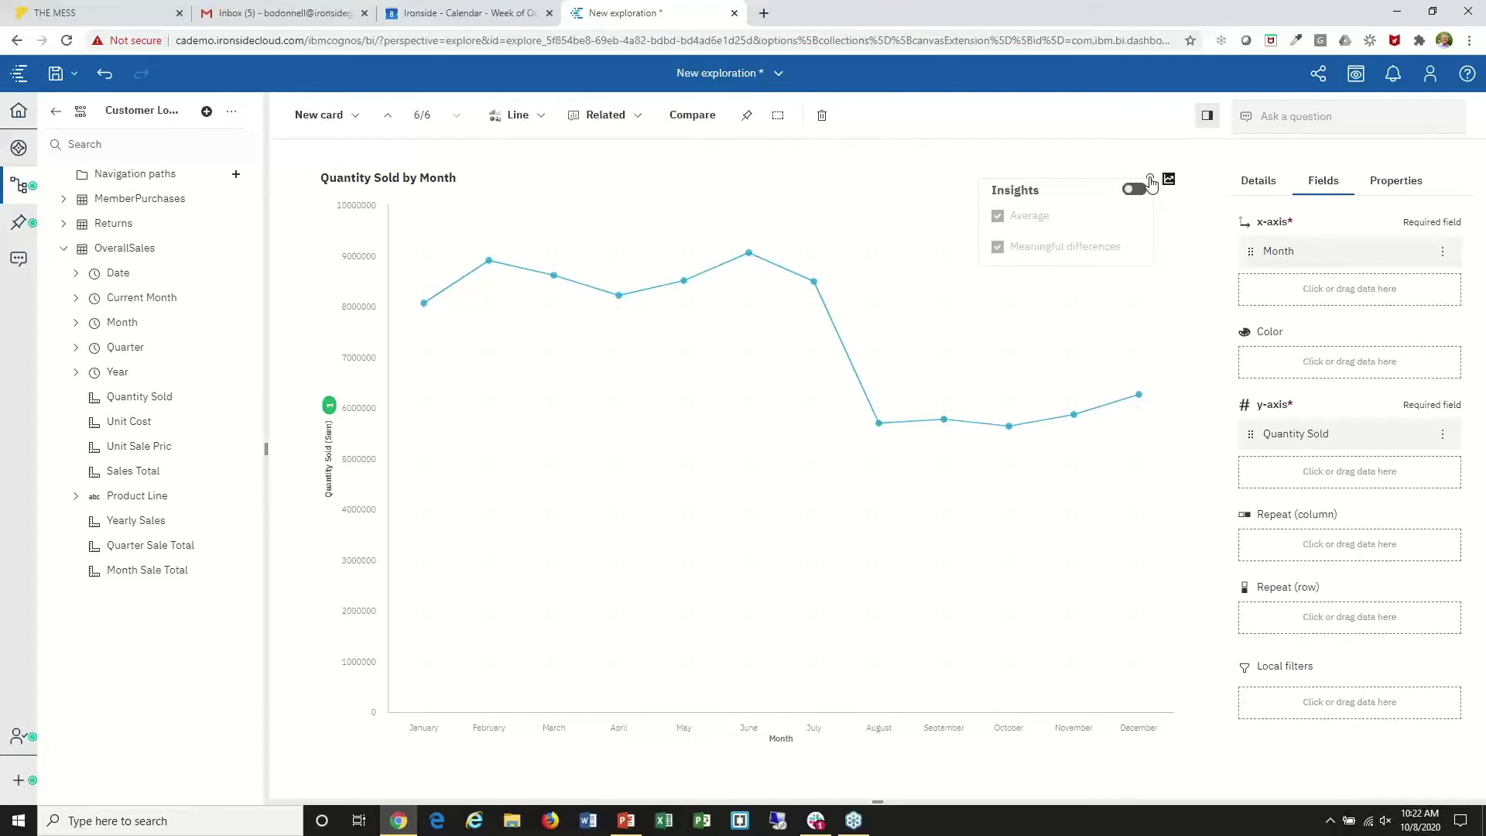
{"action": "left_click", "coordinate": [1135, 189]}
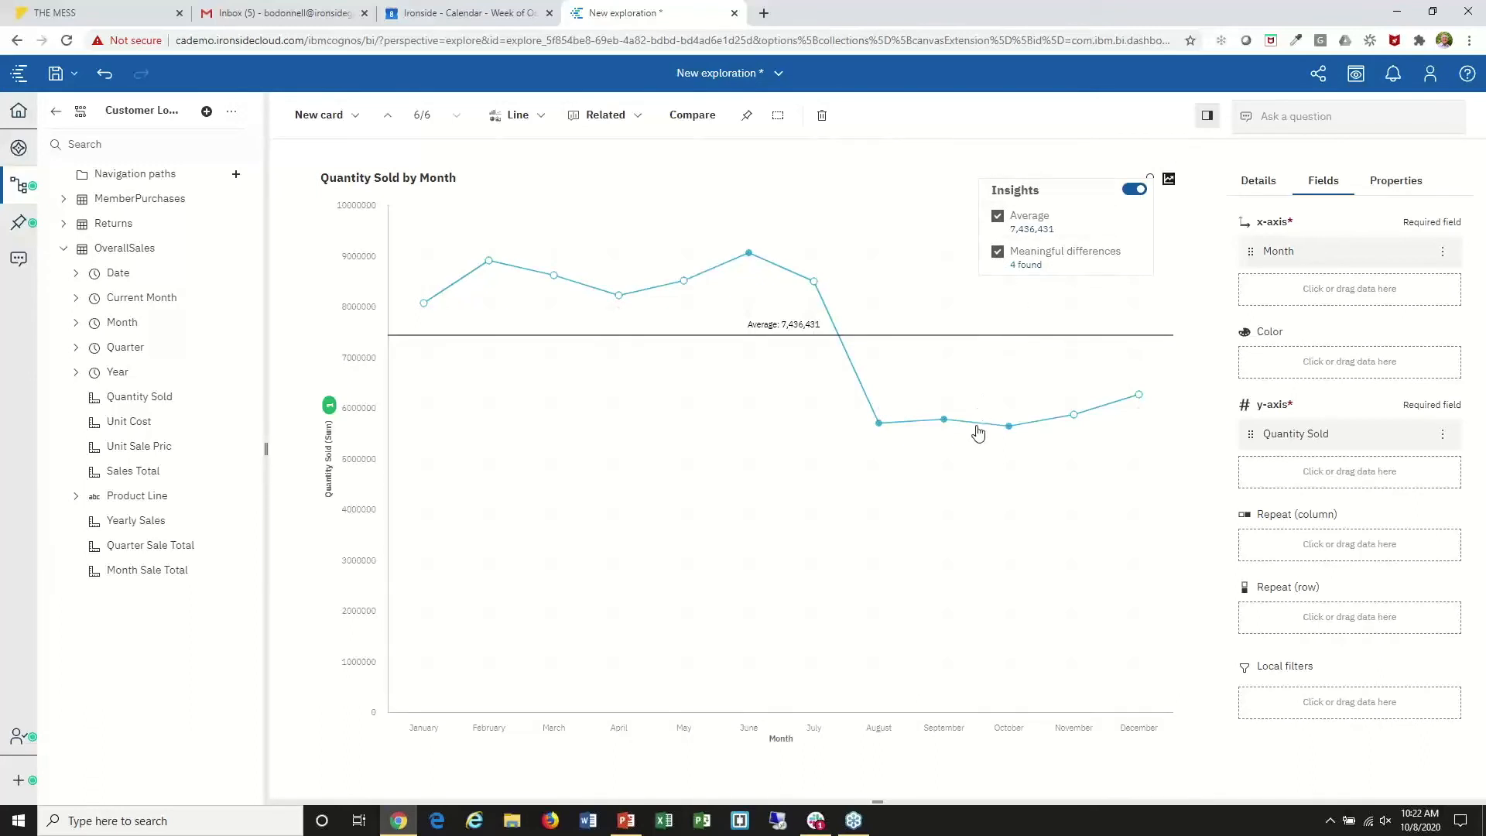
{"action": "left_click", "coordinate": [997, 216]}
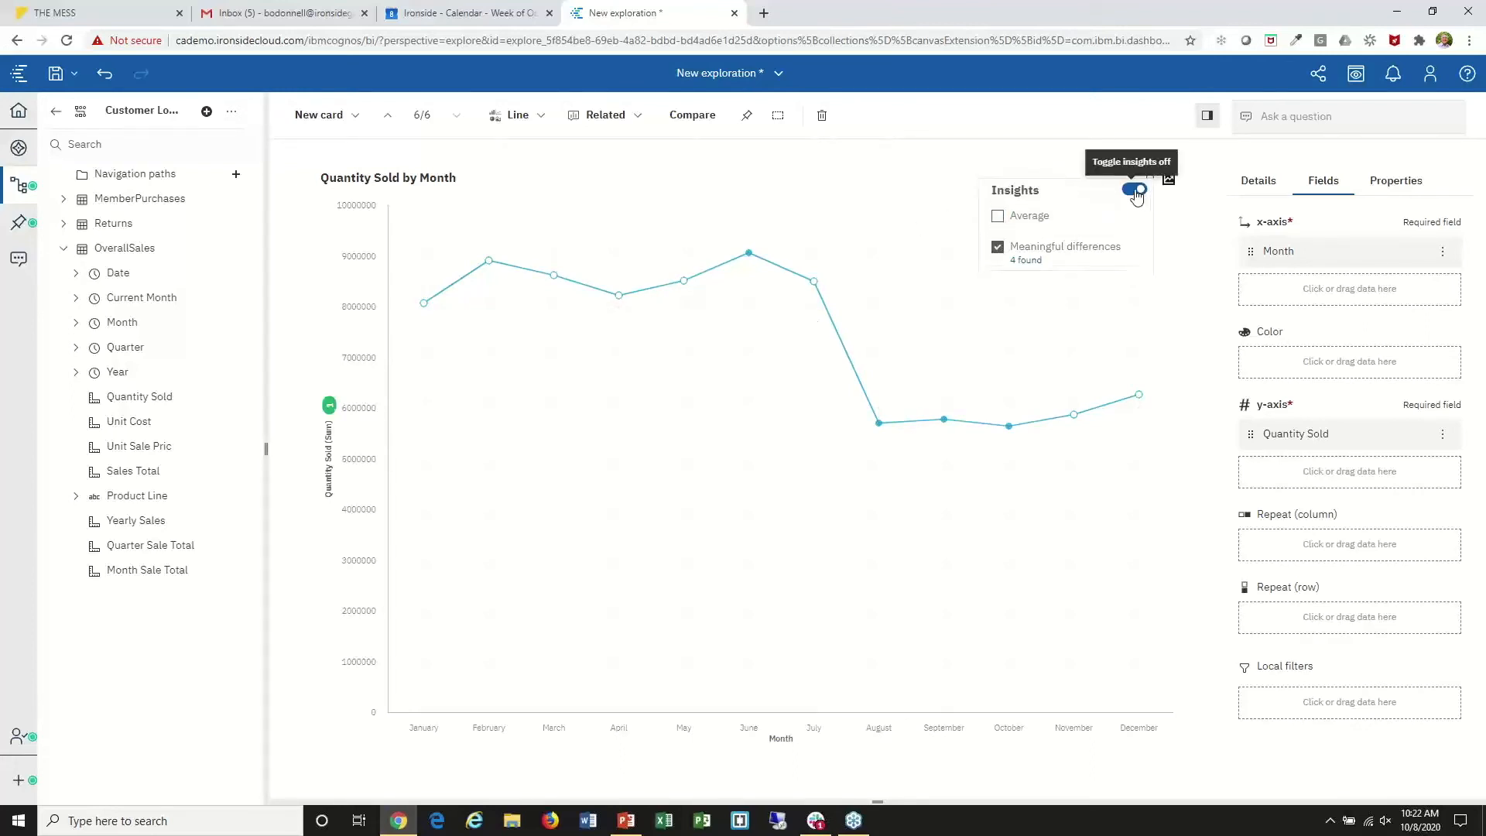
{"action": "left_click", "coordinate": [1137, 191]}
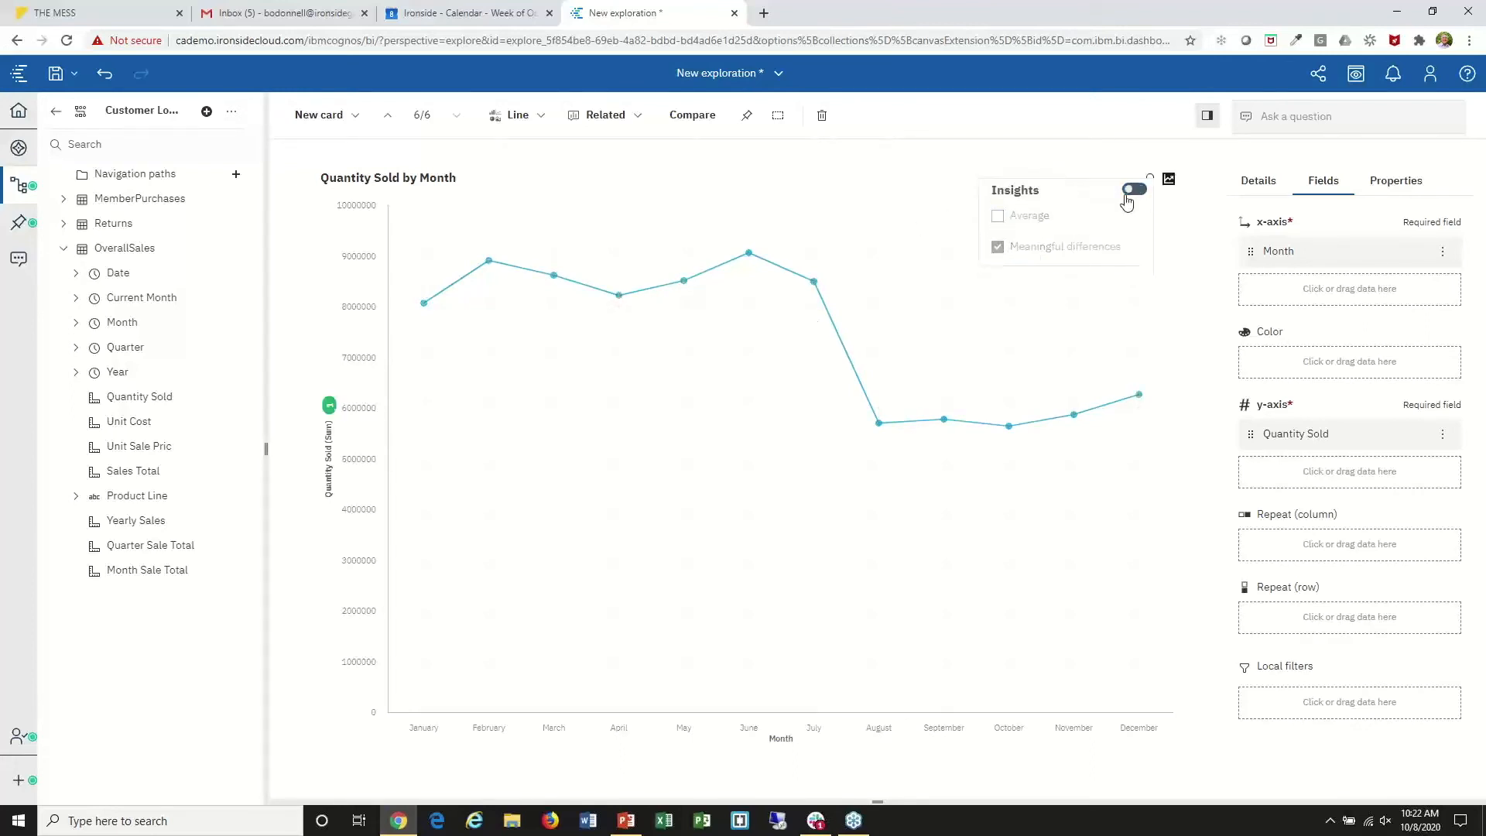
- Enable forecasting on the line chart with 6 forecast periods, and color the chart by Product Line
{"action": "left_click", "coordinate": [1169, 181]}
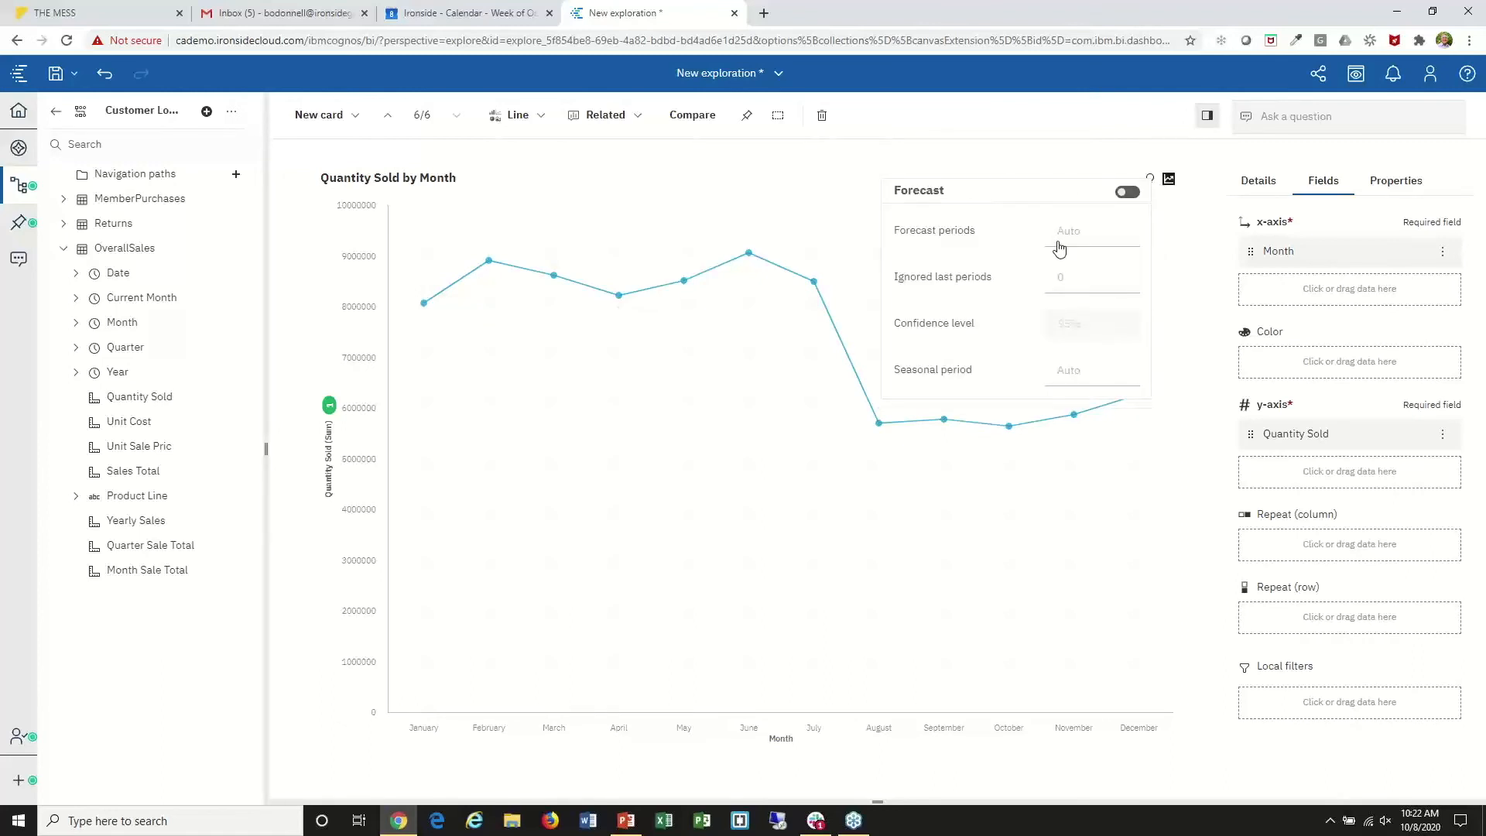
{"action": "left_click", "coordinate": [1127, 192]}
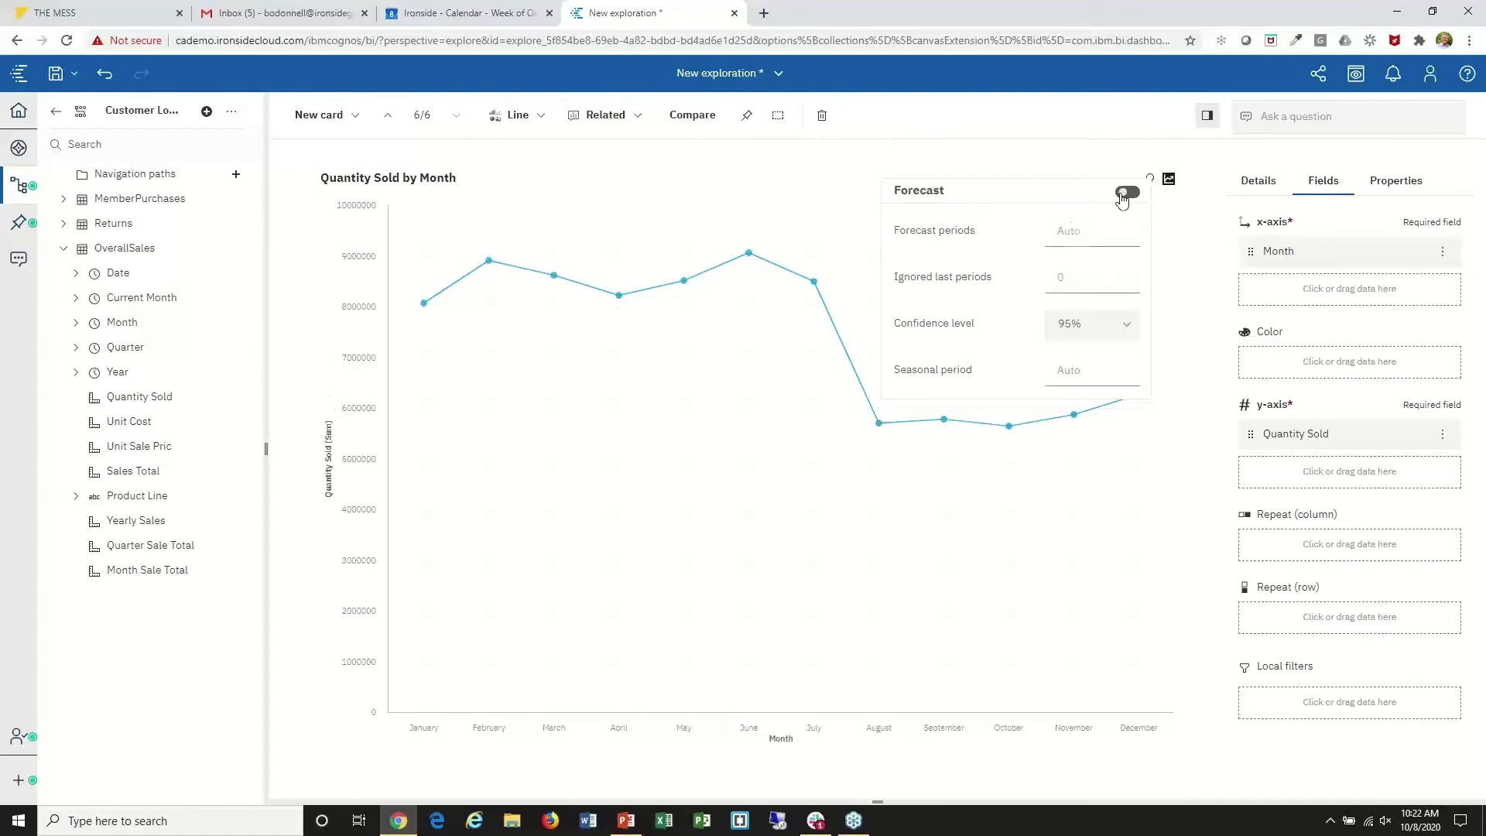
{"action": "left_click", "coordinate": [1127, 333]}
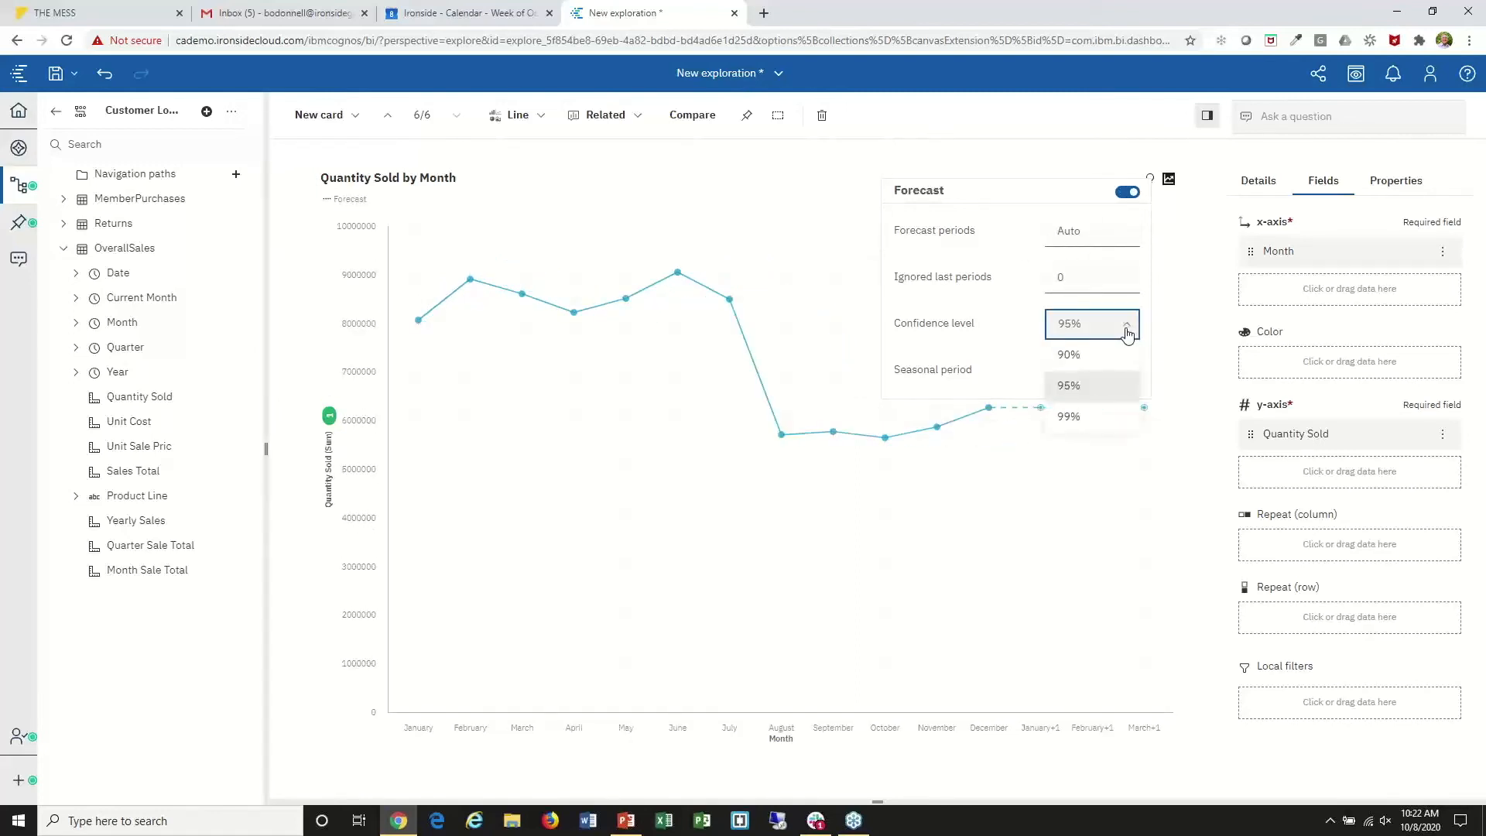
{"action": "left_click", "coordinate": [1076, 240]}
{"action": "type", "text": "6"}
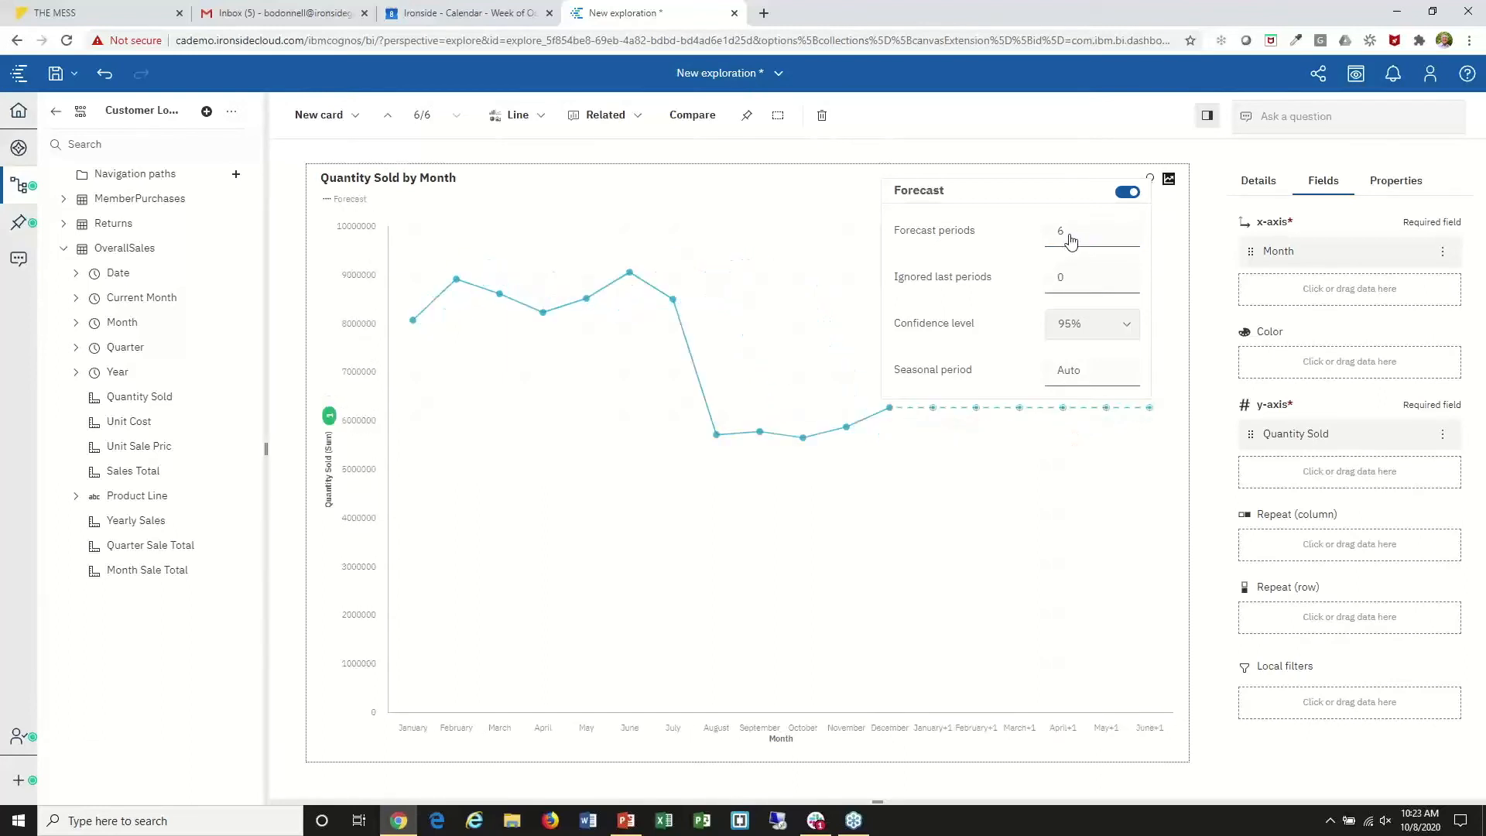
{"action": "left_click", "coordinate": [849, 200]}
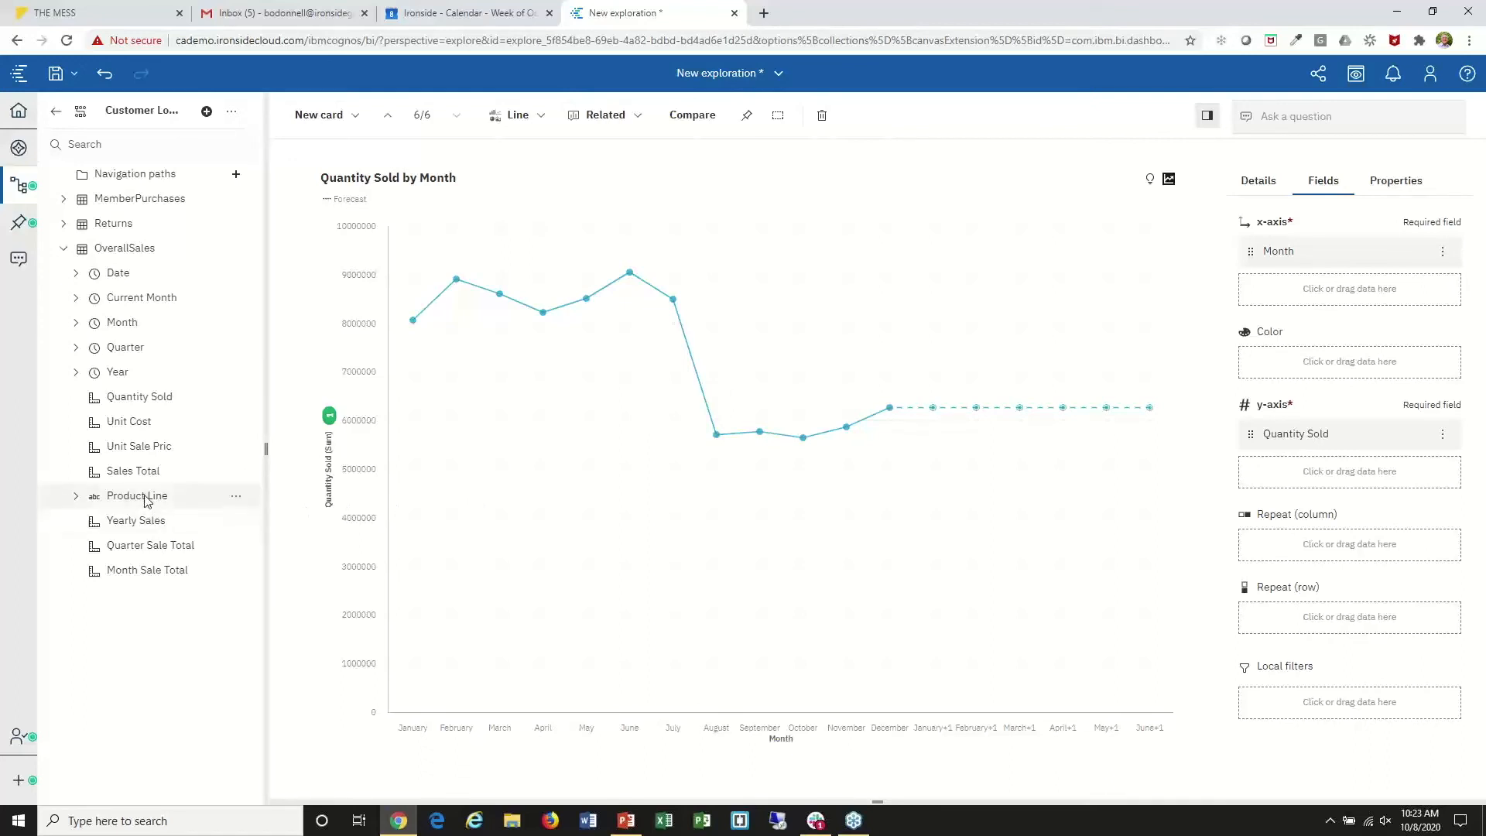
{"action": "left_click_drag", "start_coordinate": [147, 499], "coordinate": [737, 399]}
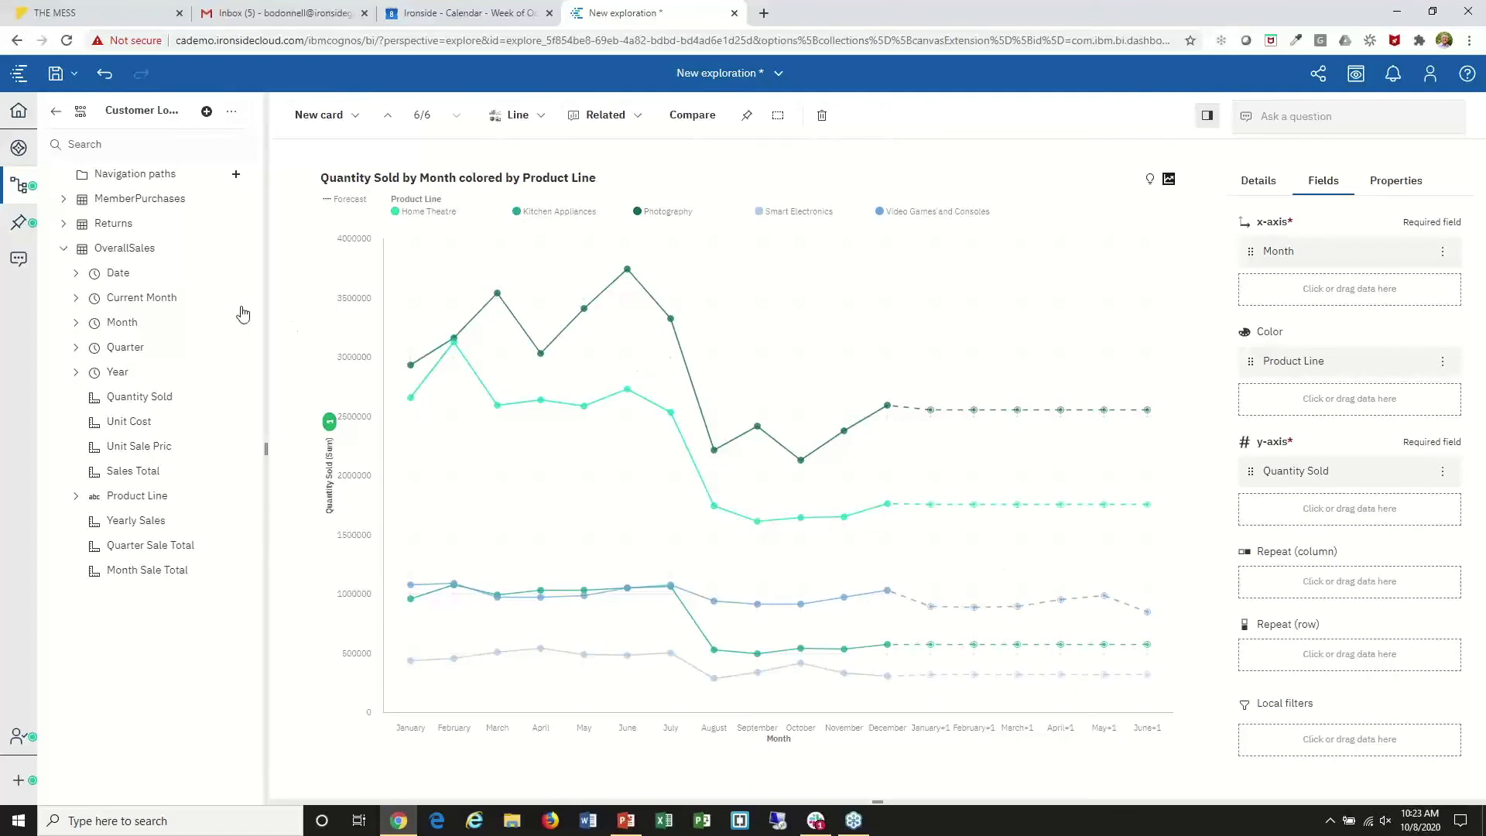
- Ask the assistant to create a dashboard from the Customer Loyalty DM source
{"action": "left_click", "coordinate": [18, 263]}
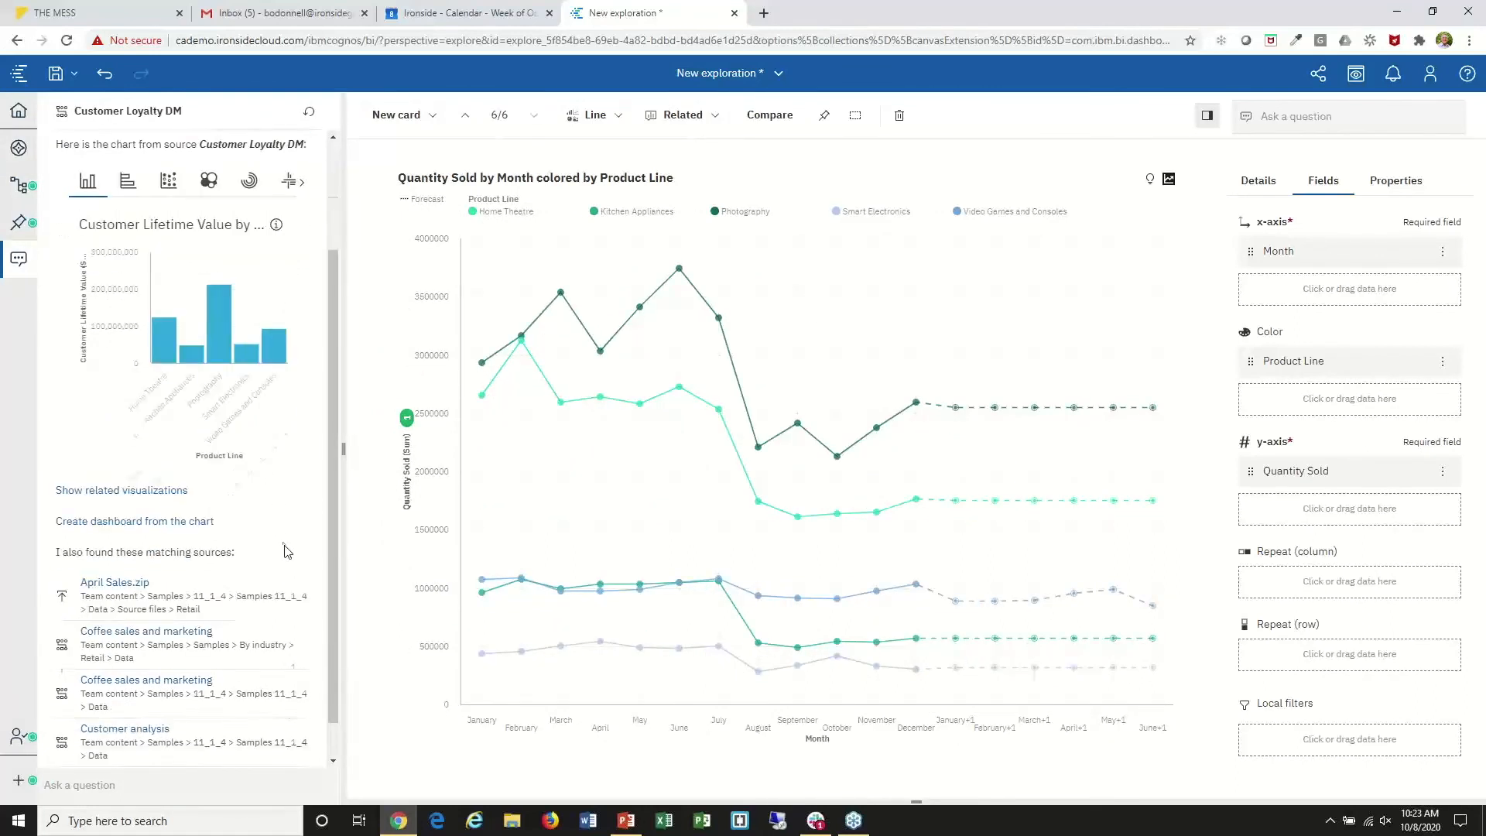
{"action": "left_click", "coordinate": [137, 786]}
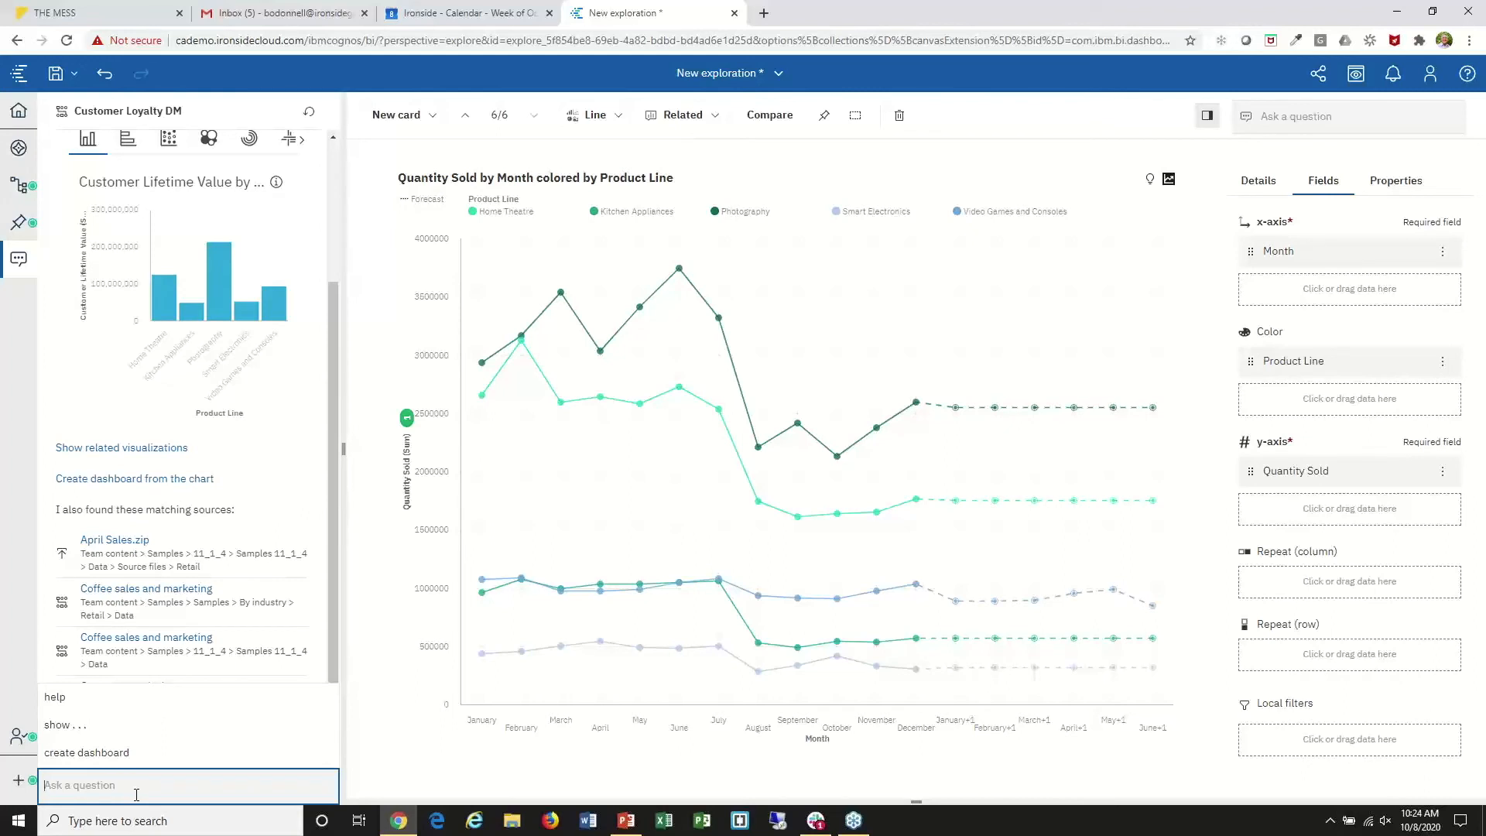
{"action": "left_click", "coordinate": [93, 755]}
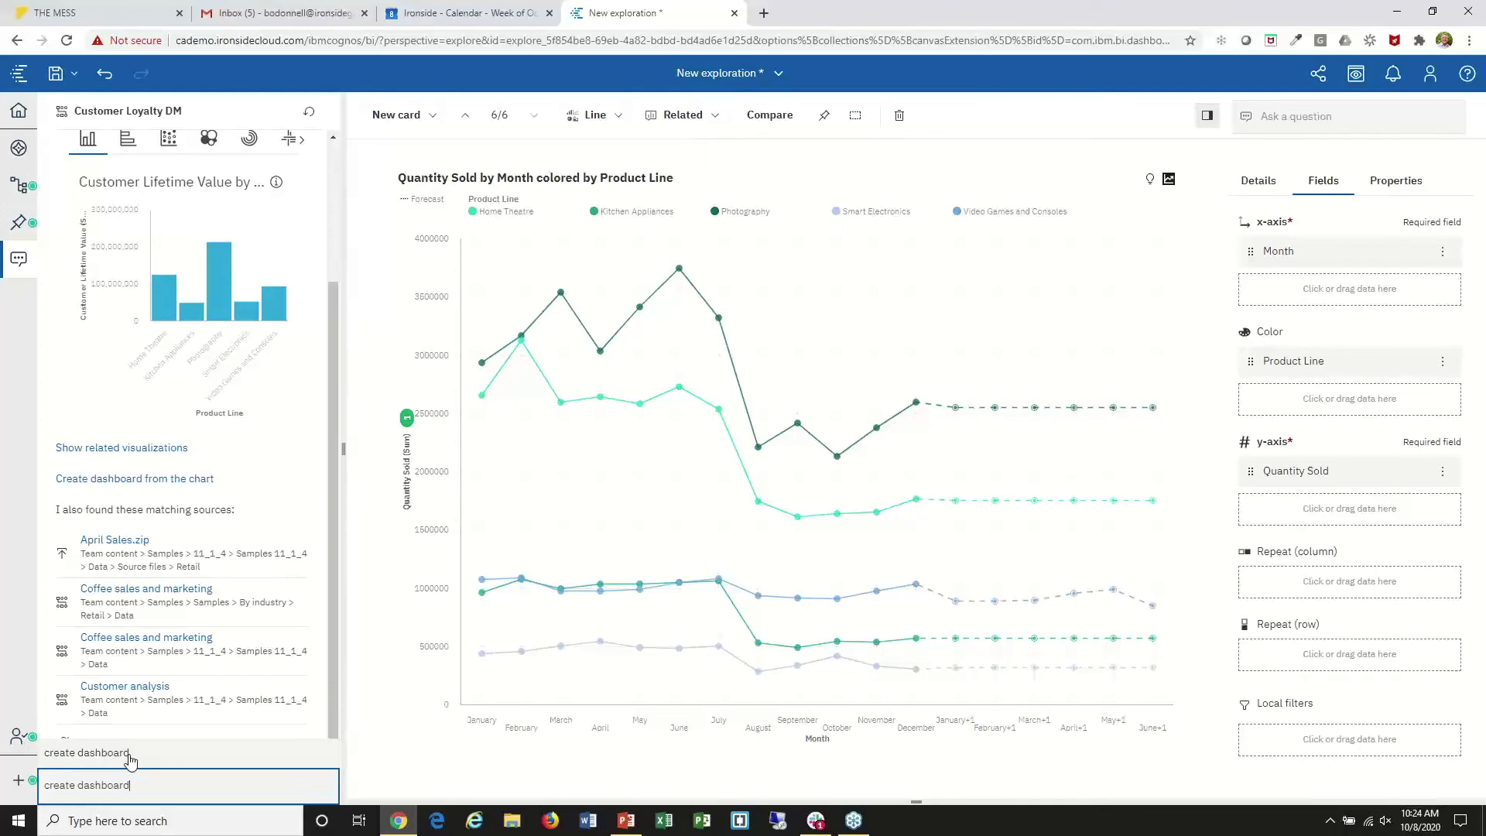
{"action": "left_click", "coordinate": [128, 755]}
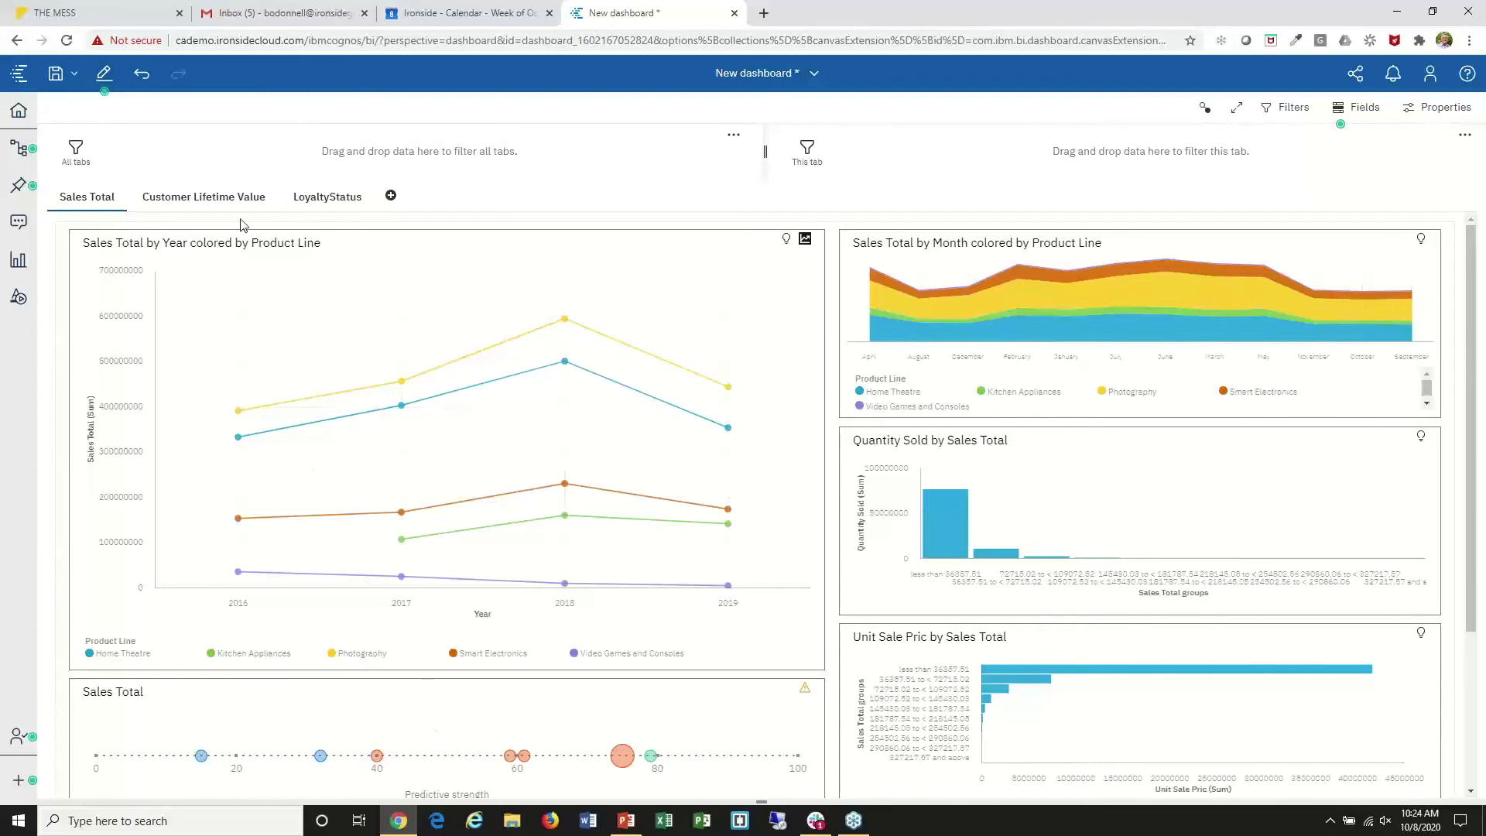
- Examine the generated dashboard's Customer Lifetime Value map and LoyaltyStatus charts, and switch to the PowerPoint presentation
{"action": "left_click", "coordinate": [214, 199]}
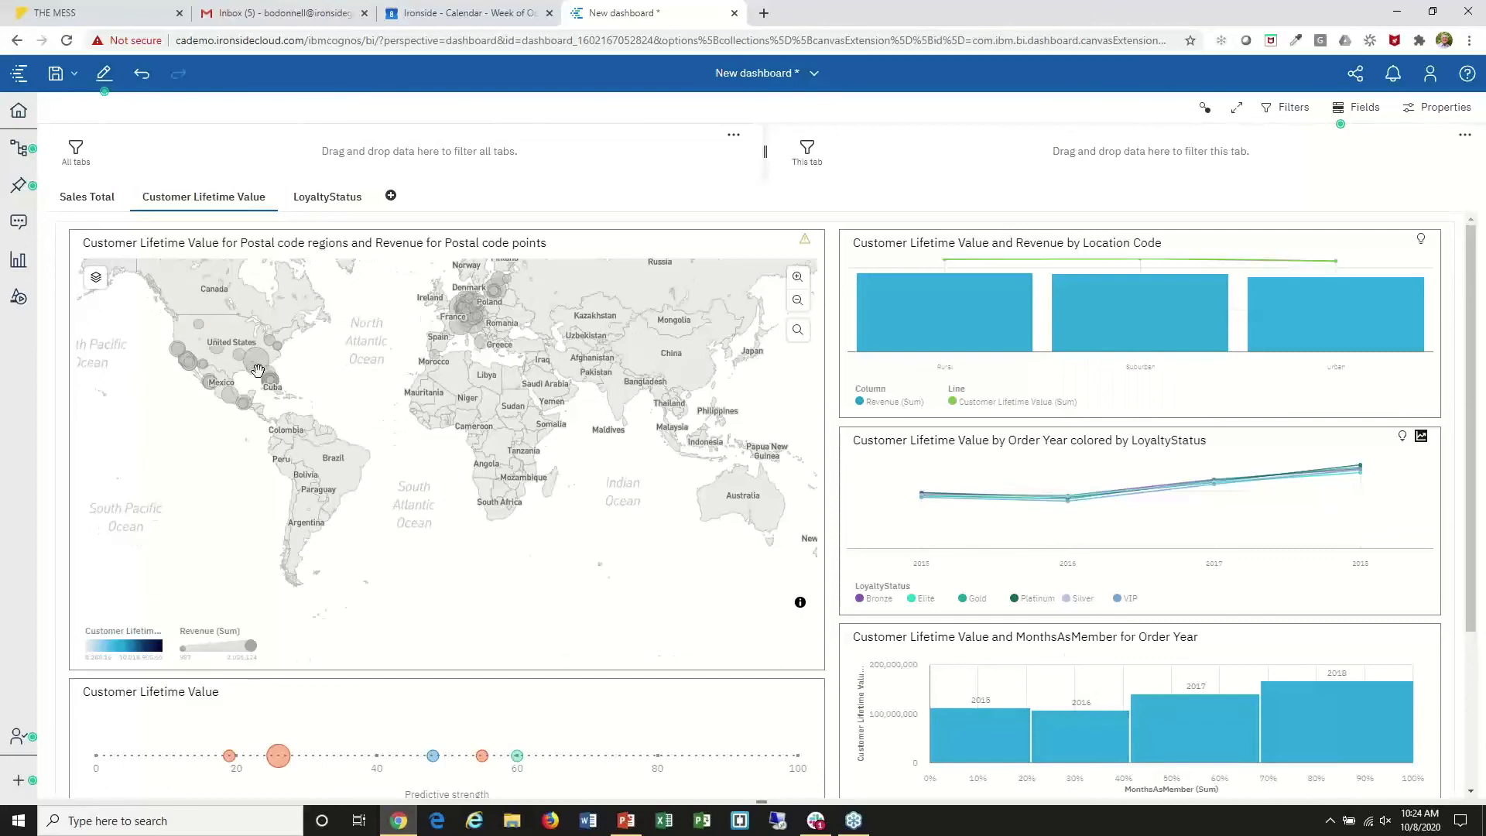
{"action": "scroll", "coordinate": [258, 370], "scroll_direction": "up", "scroll_amount": 2}
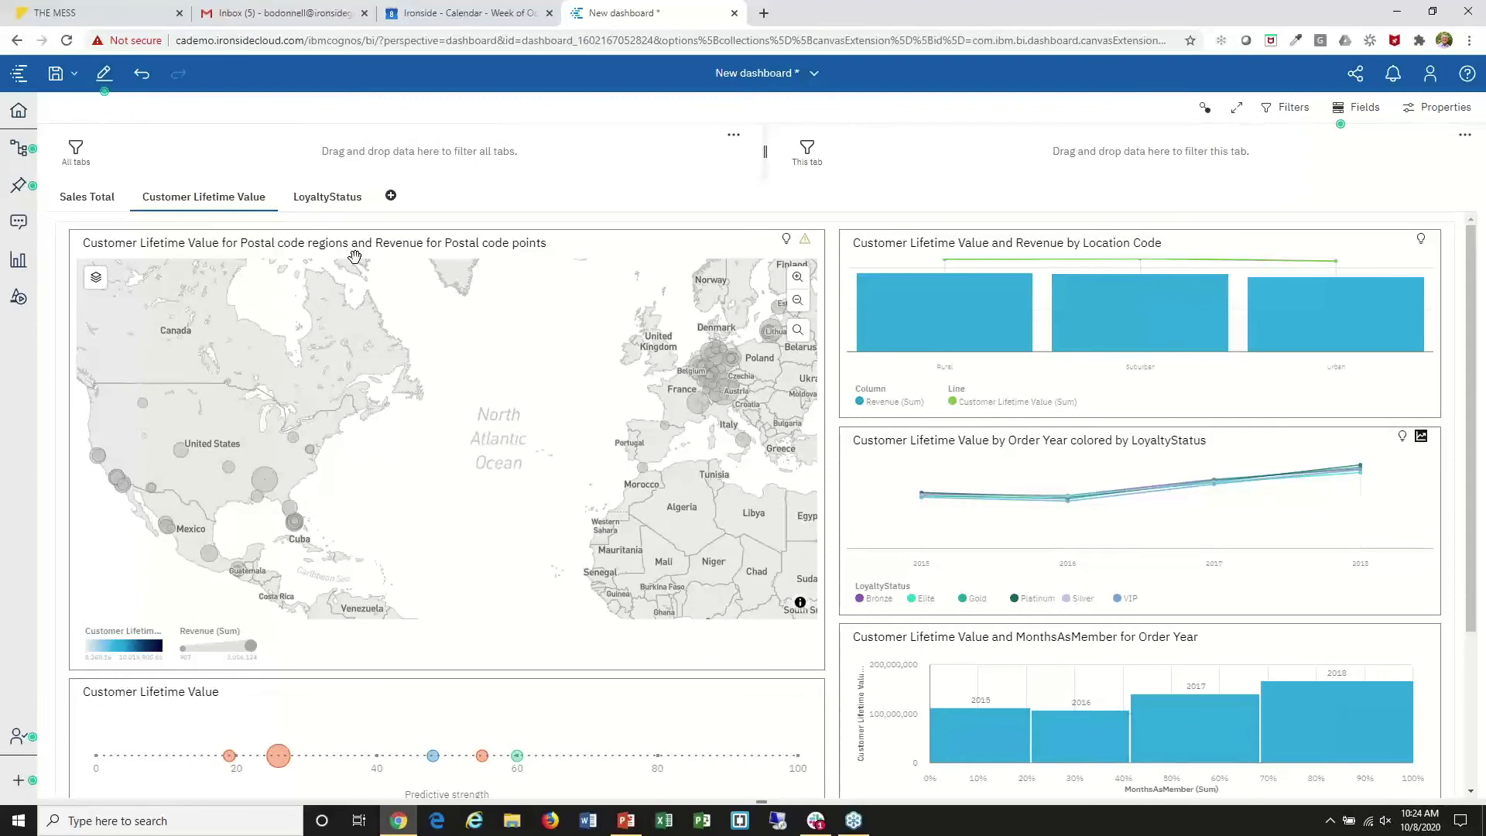
{"action": "left_click", "coordinate": [333, 199]}
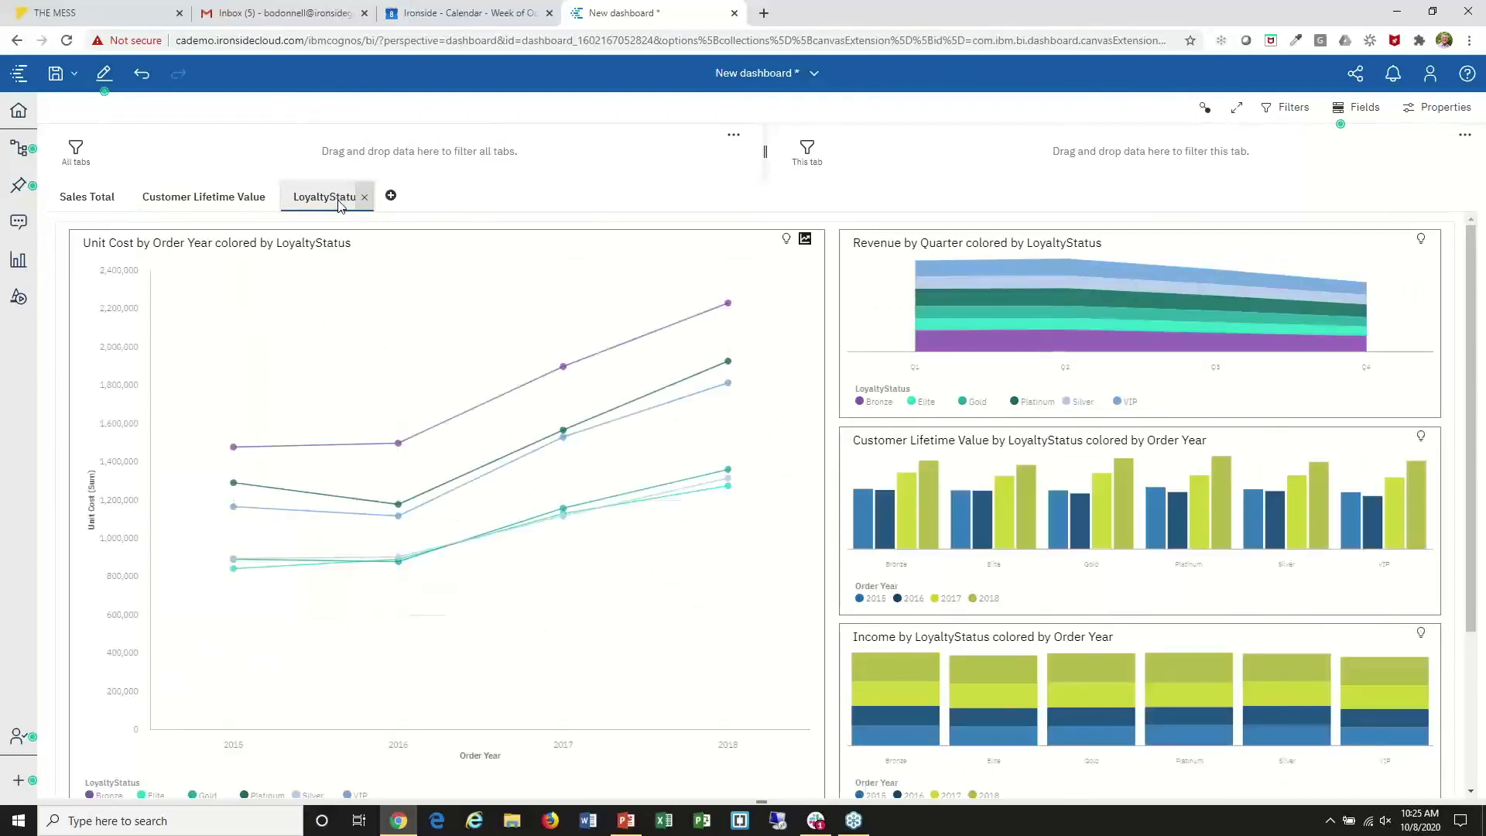
{"action": "left_click", "coordinate": [396, 256]}
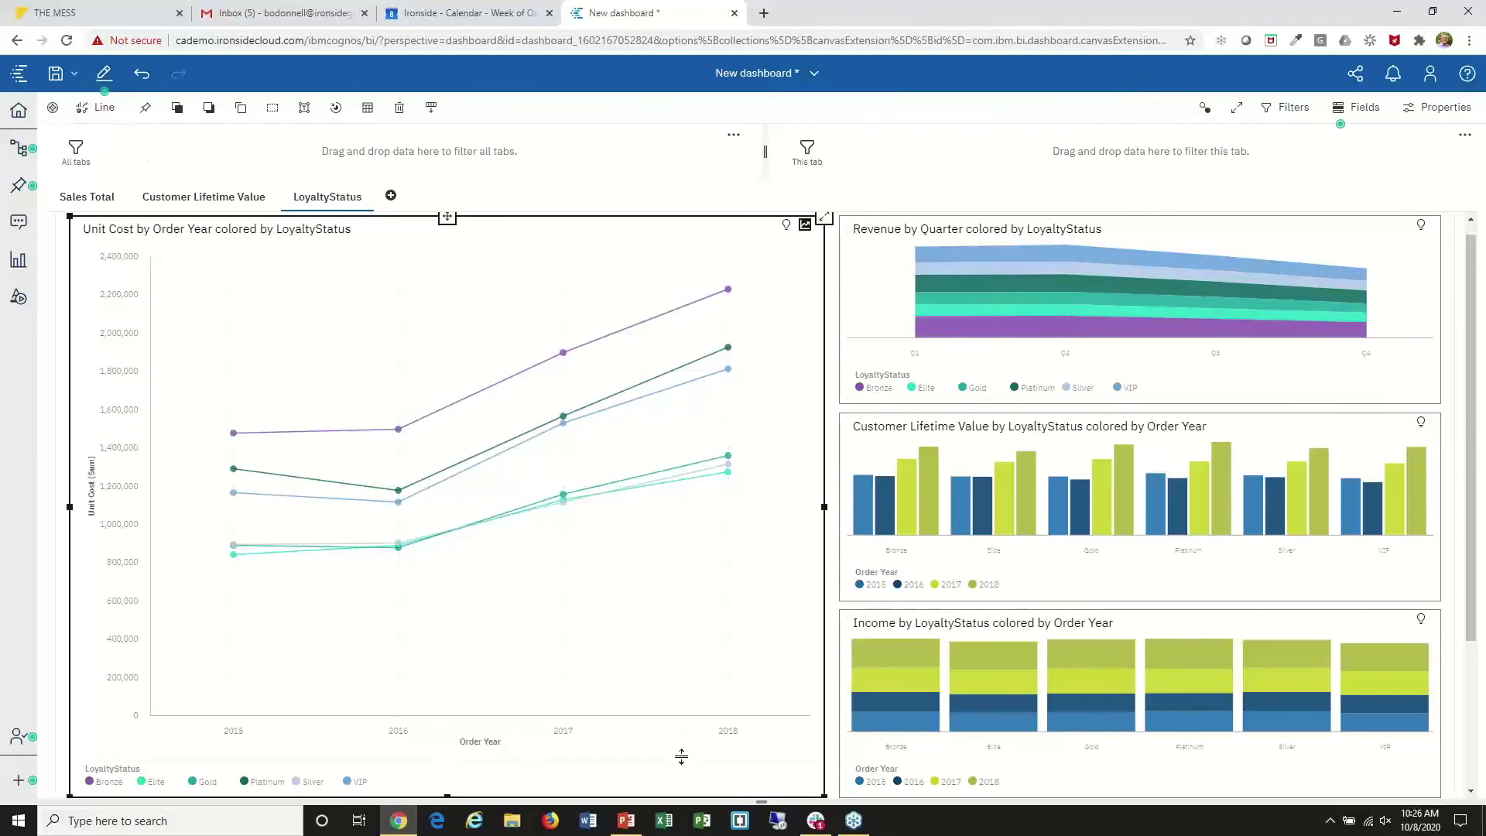
{"action": "left_click", "coordinate": [626, 822]}
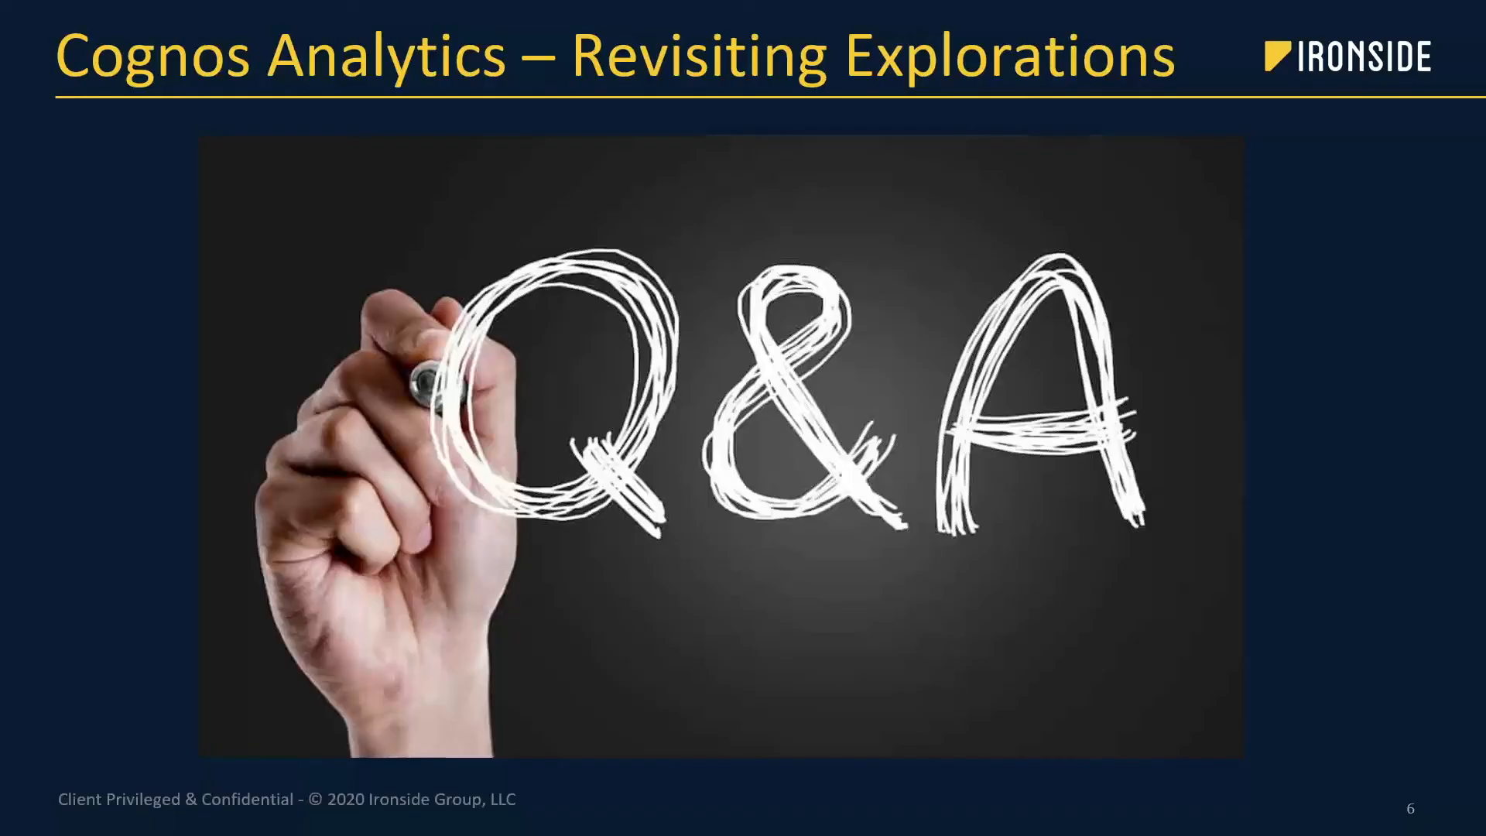